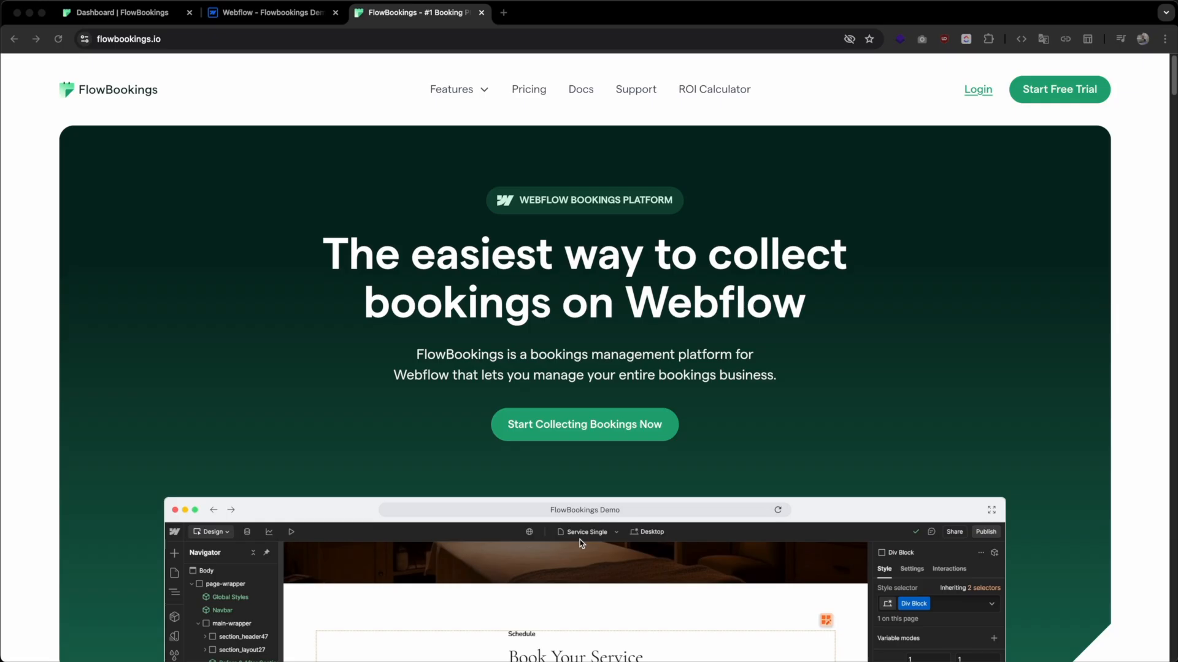
Step: Open the FlowBookings free-trial registration page, and start installing the FlowBookings app on the Webflow demo site
{"action": "left_click", "coordinate": [1067, 92]}
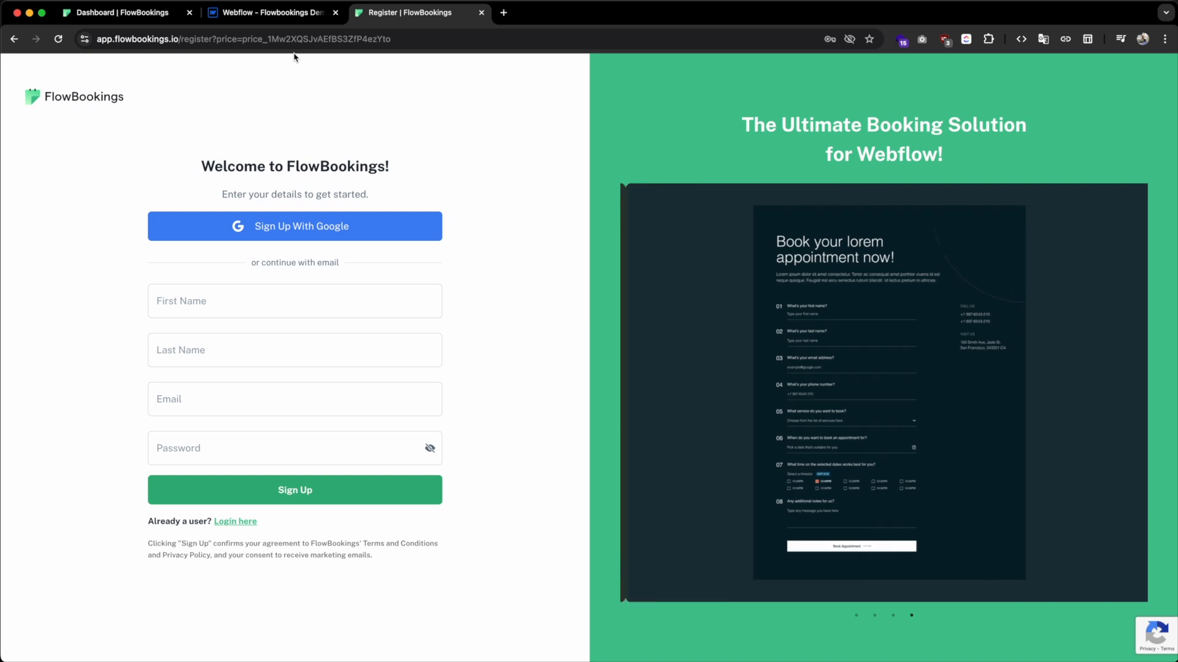
{"action": "left_click", "coordinate": [304, 13]}
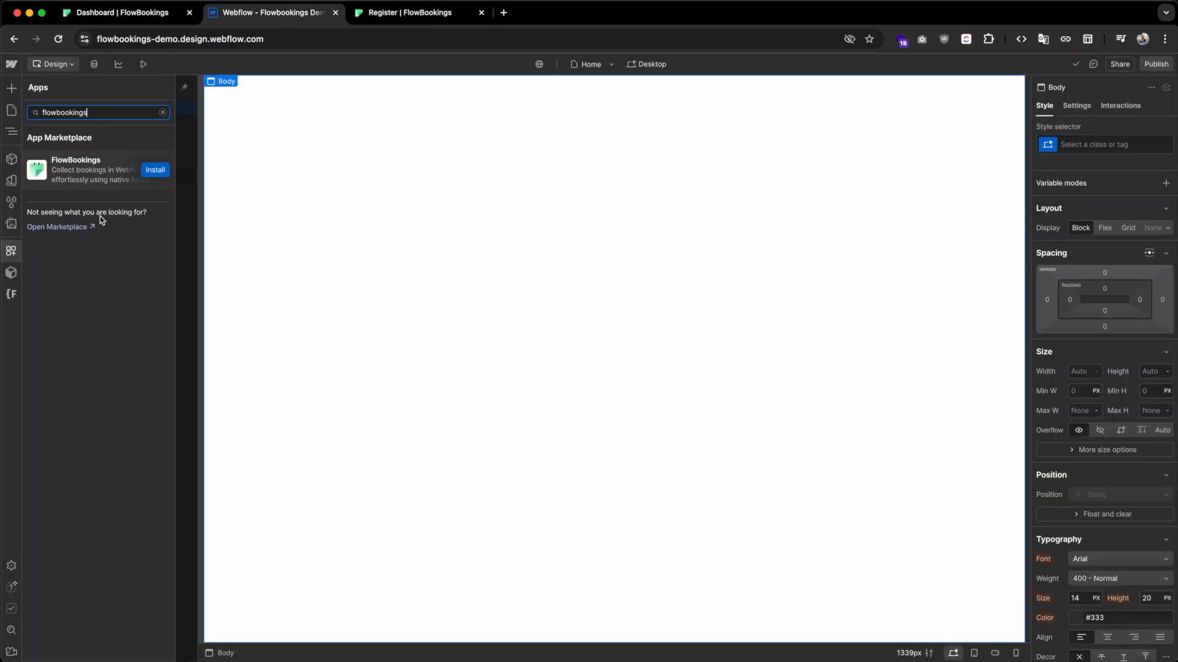
{"action": "left_click", "coordinate": [151, 173]}
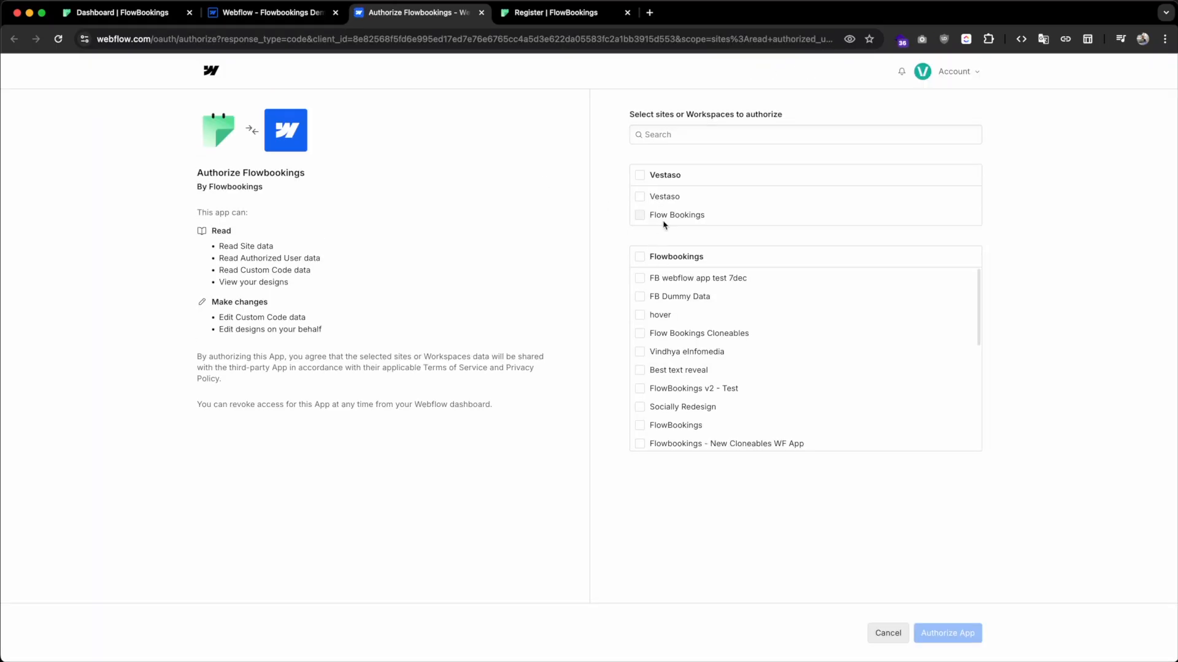
Step: Select the demo site in the Flowbookings workspace and authorize the Flowbookings app for it
{"action": "scroll", "coordinate": [673, 374], "scroll_direction": "down", "scroll_amount": 10}
{"action": "scroll", "coordinate": [674, 376], "scroll_direction": "down", "scroll_amount": 3}
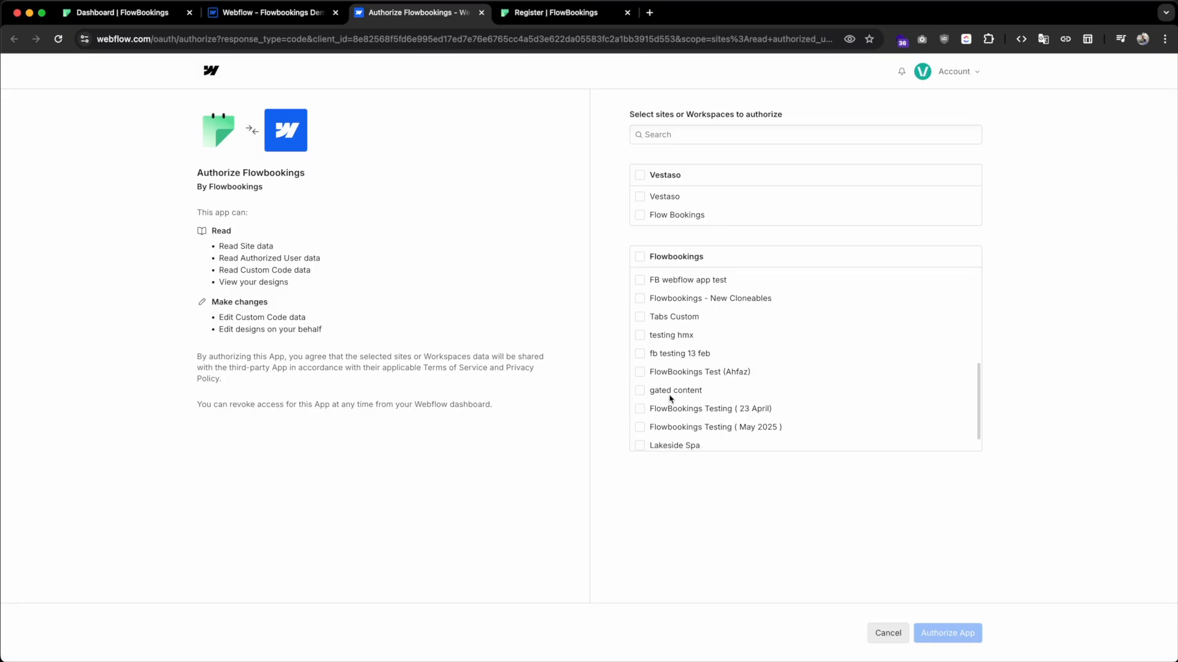
{"action": "left_click", "coordinate": [690, 440]}
{"action": "left_click", "coordinate": [947, 632]}
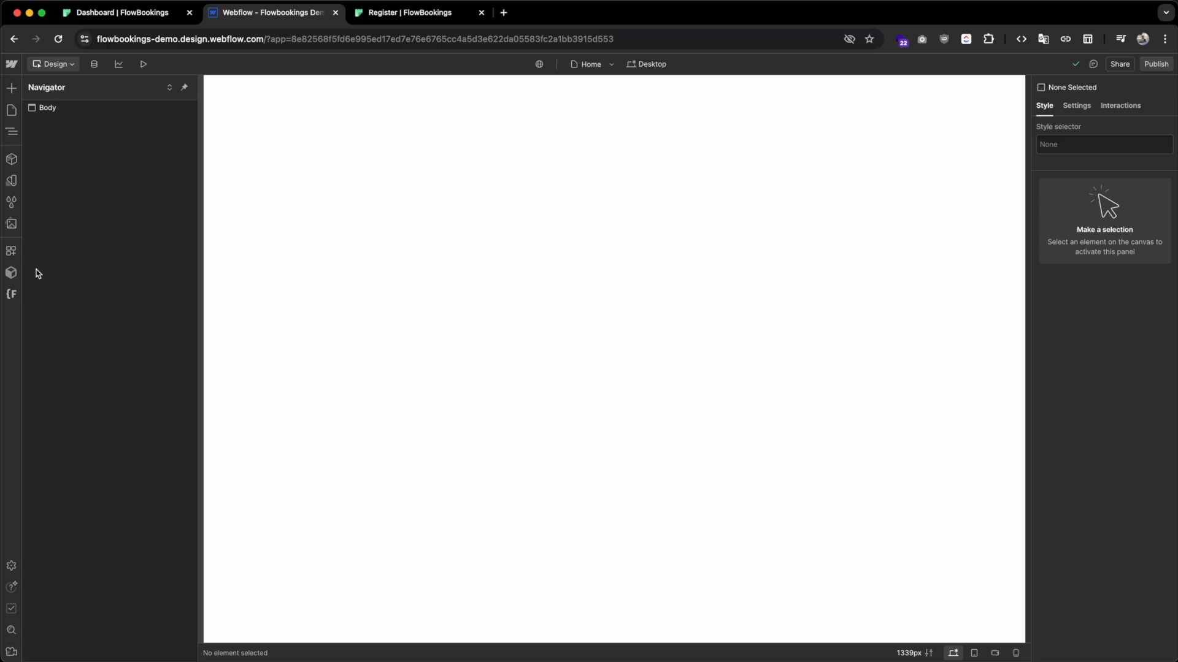
Step: Launch the installed Flowbookings app in the Webflow Designer and select the email field of its login form
{"action": "left_click", "coordinate": [12, 251]}
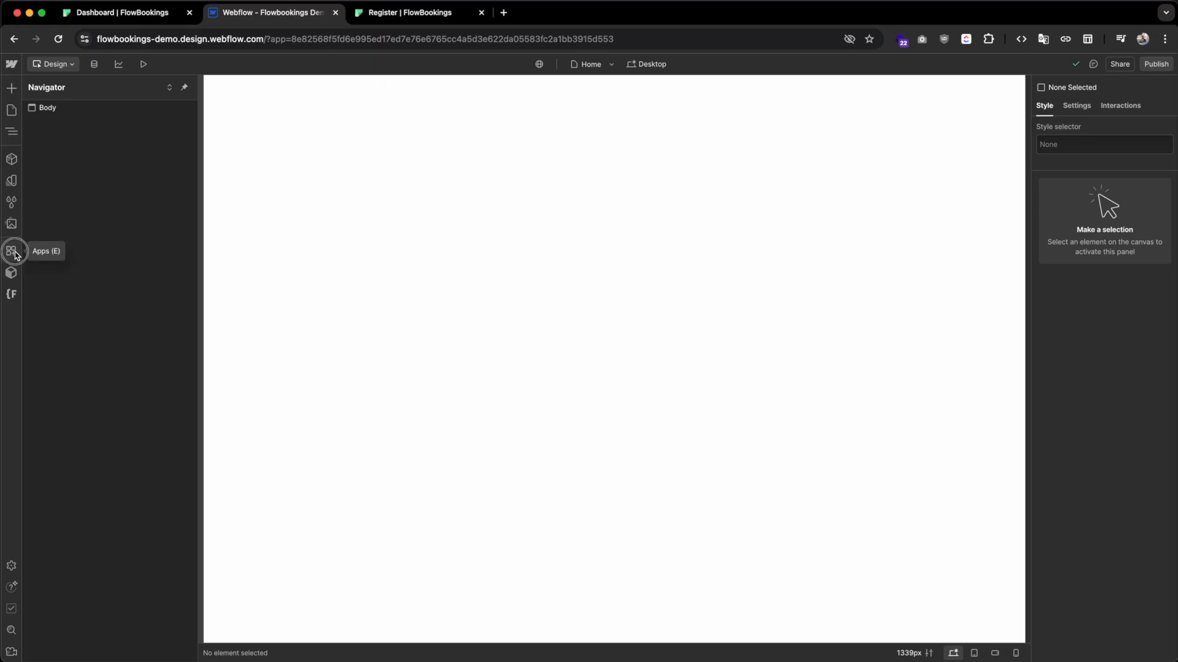
{"action": "left_click", "coordinate": [146, 155]}
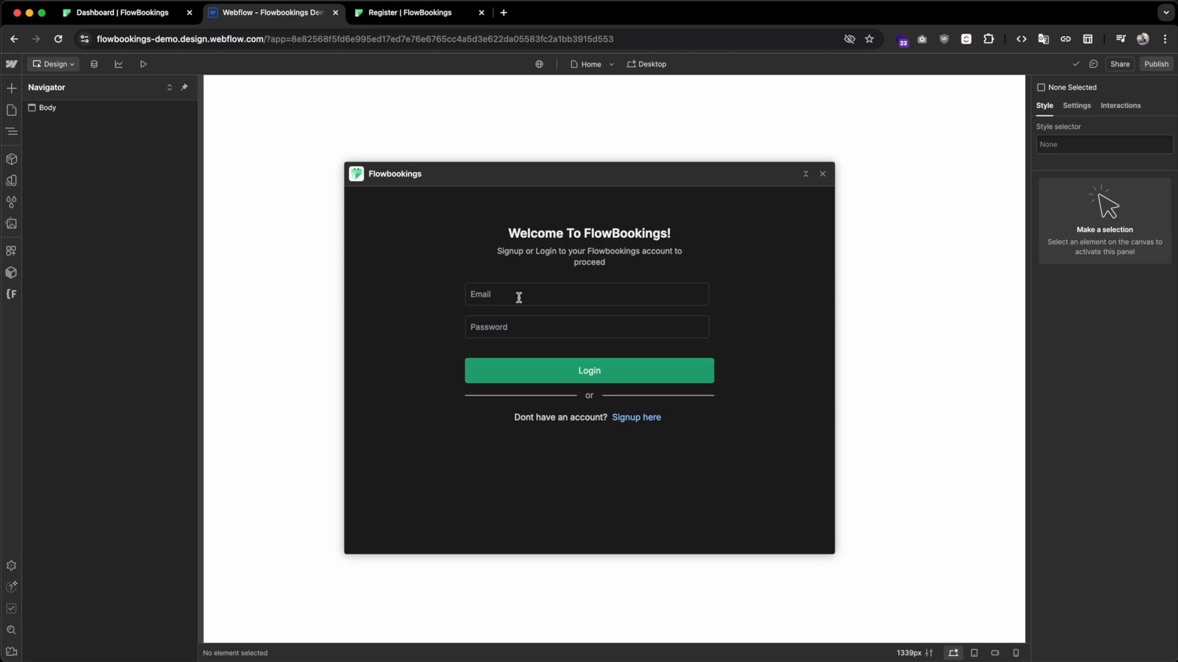
{"action": "left_click", "coordinate": [532, 297]}
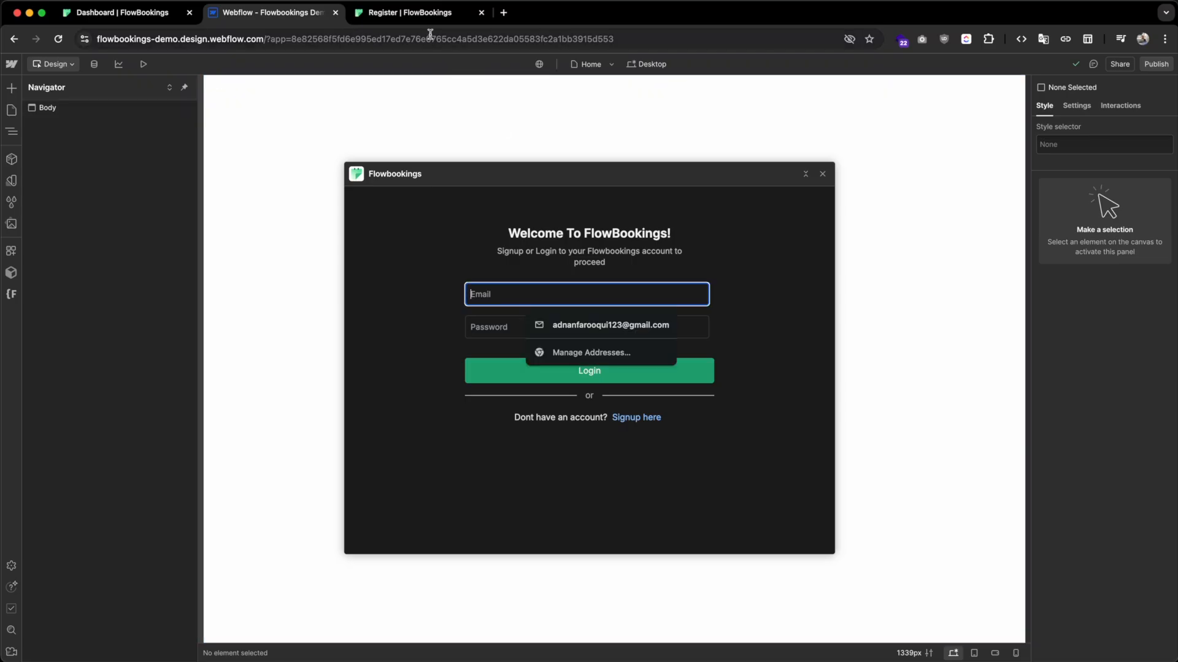
Step: Examine the FlowBookings registration page, reopening it through the app's sign-up link, and return to Webflow
{"action": "left_click", "coordinate": [441, 18]}
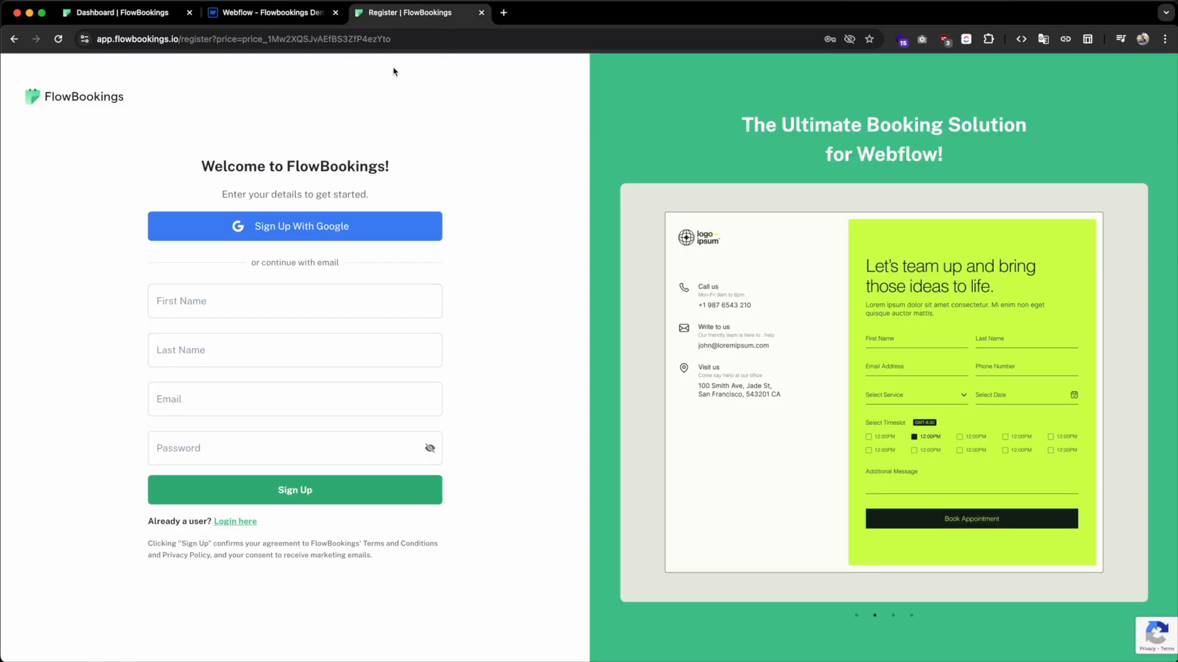
{"action": "left_click", "coordinate": [274, 13]}
{"action": "left_click", "coordinate": [501, 325]}
{"action": "left_click", "coordinate": [478, 461]}
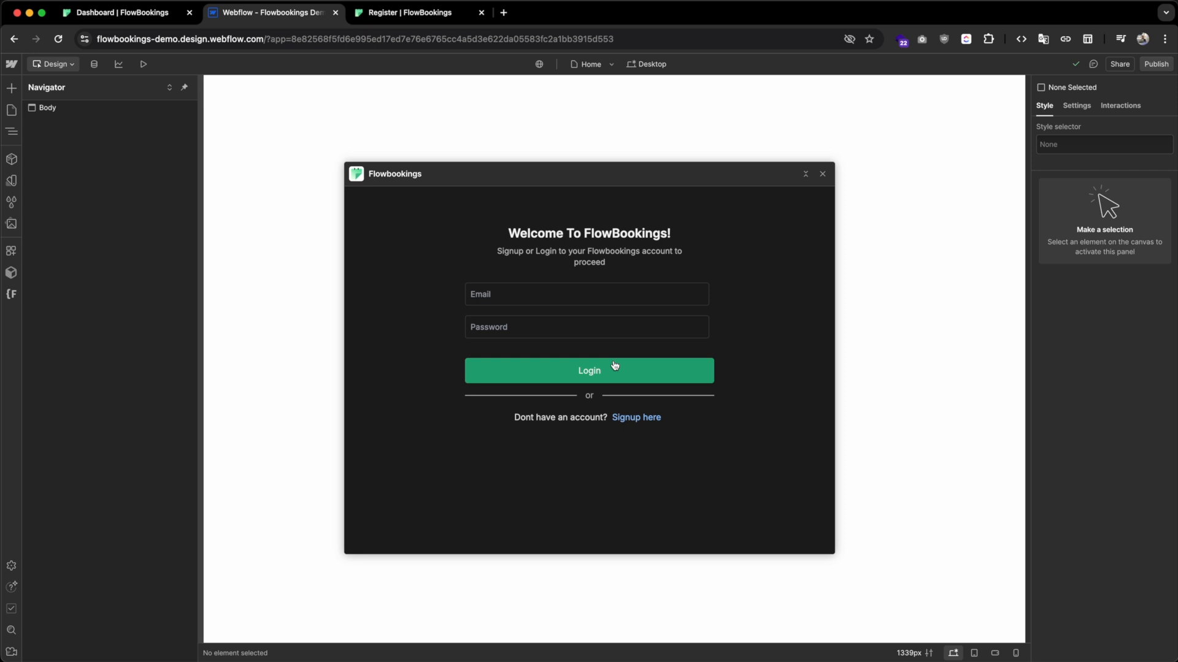
{"action": "left_click", "coordinate": [651, 418]}
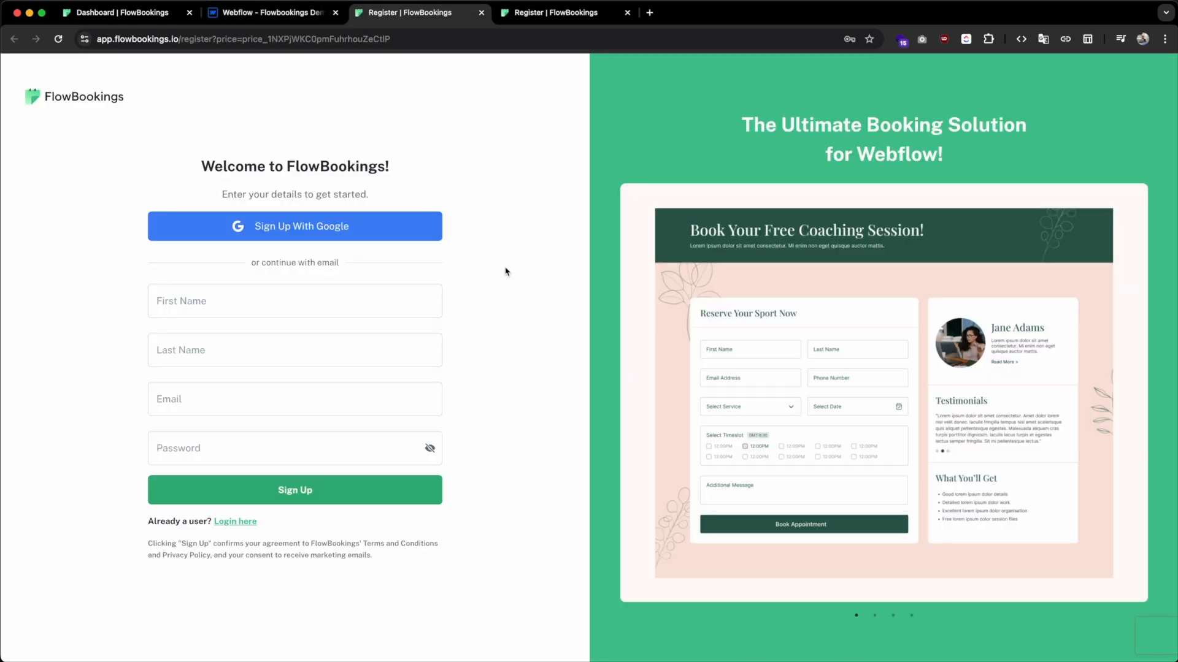
{"action": "left_click", "coordinate": [395, 313]}
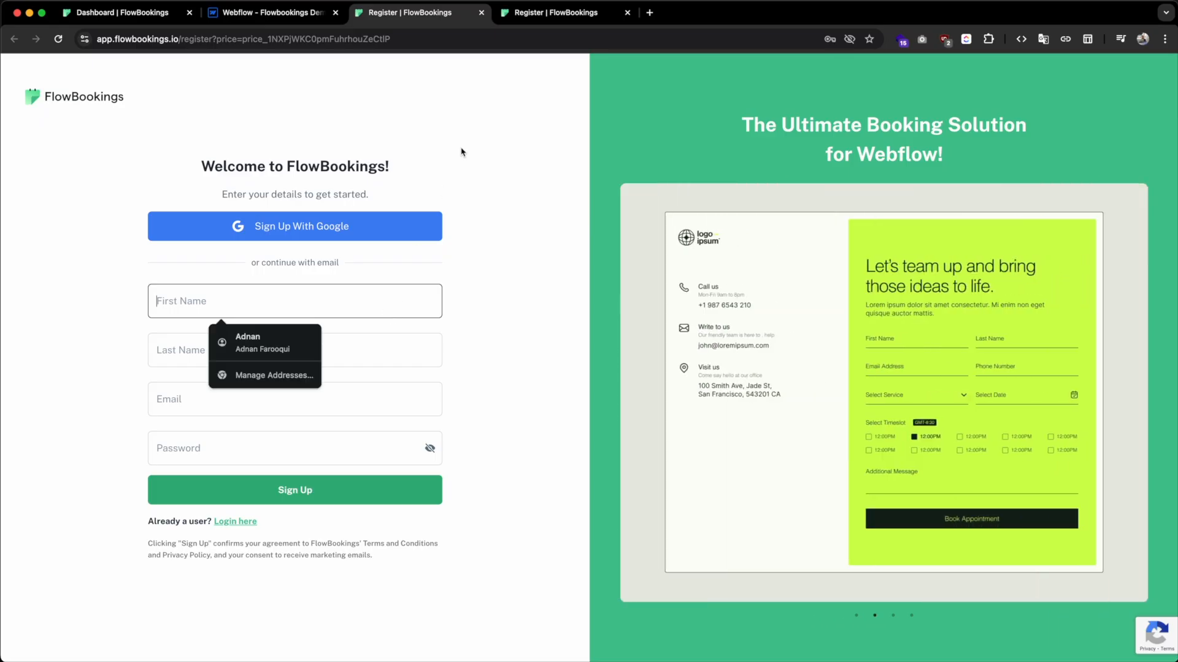
{"action": "left_click", "coordinate": [282, 13]}
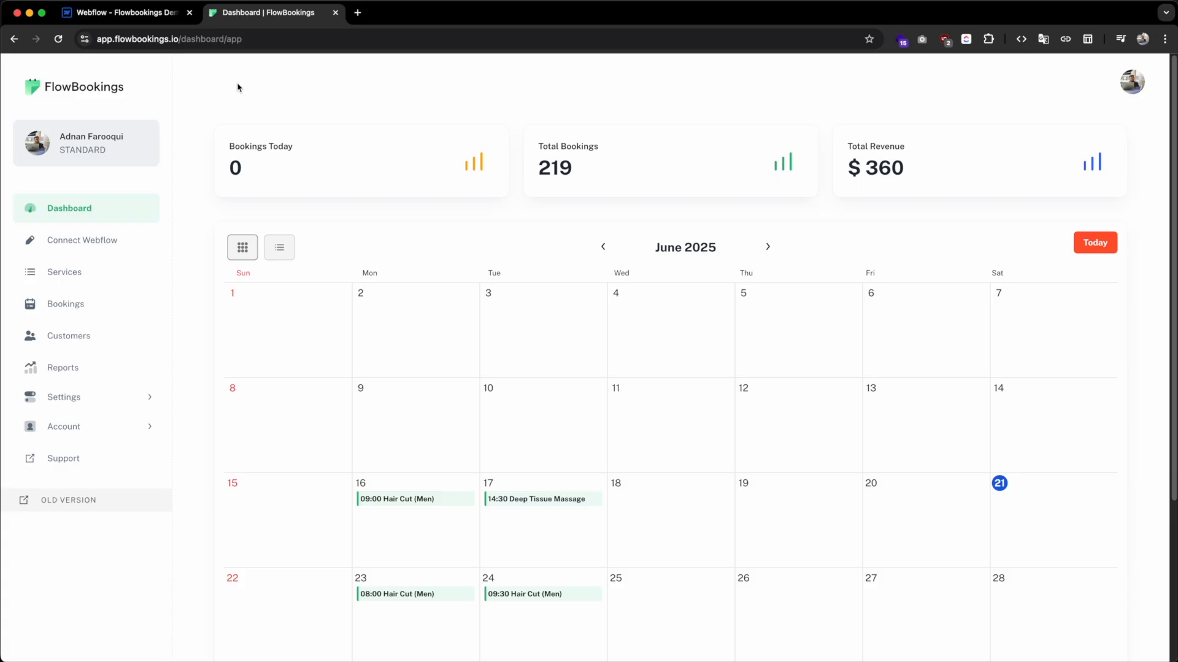
Step: View the booking form builder in Webflow, and open the Global Settings in the FlowBookings dashboard
{"action": "left_click", "coordinate": [111, 22]}
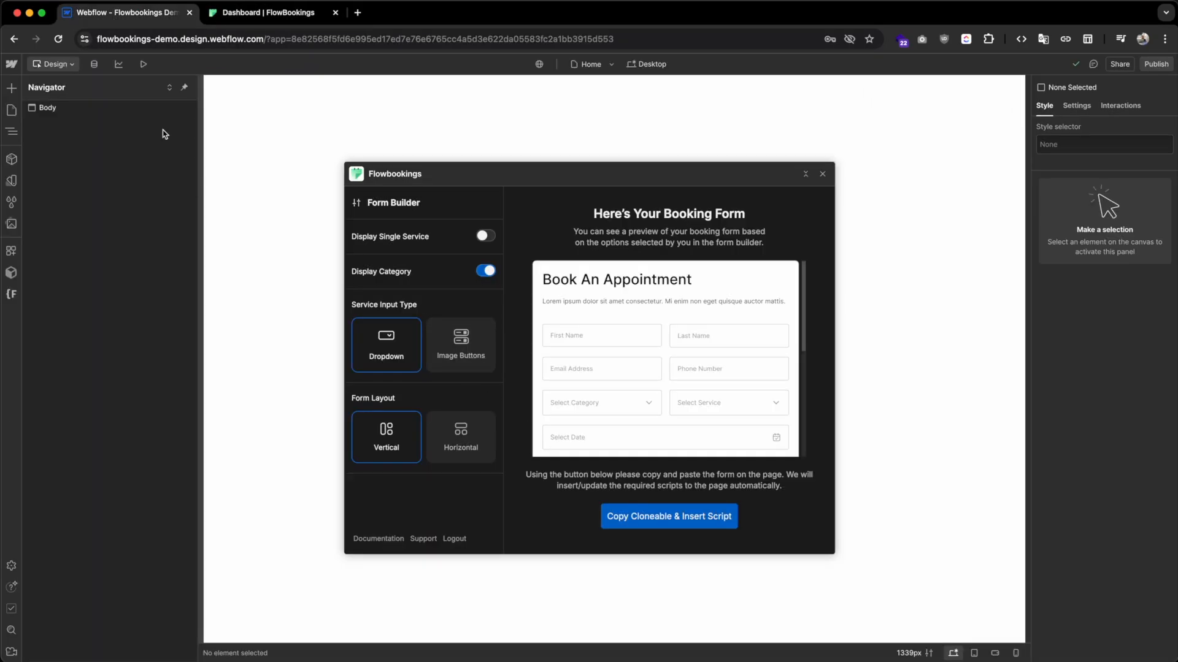
{"action": "left_click", "coordinate": [264, 12]}
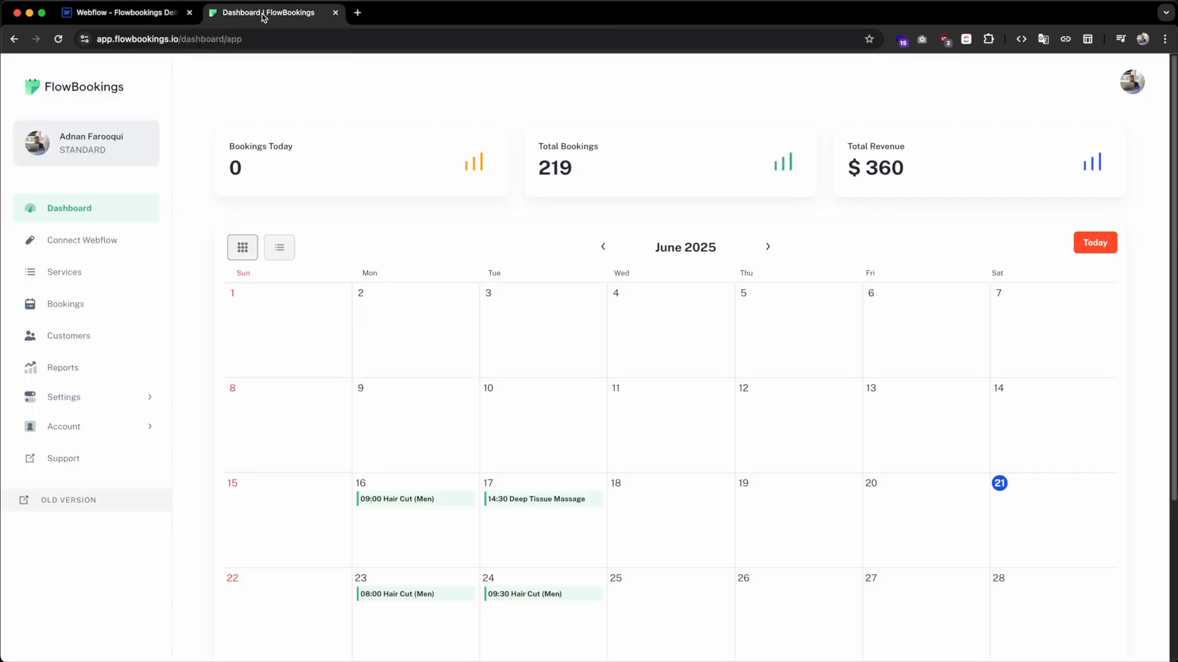
{"action": "left_click", "coordinate": [127, 400]}
{"action": "left_click", "coordinate": [119, 425]}
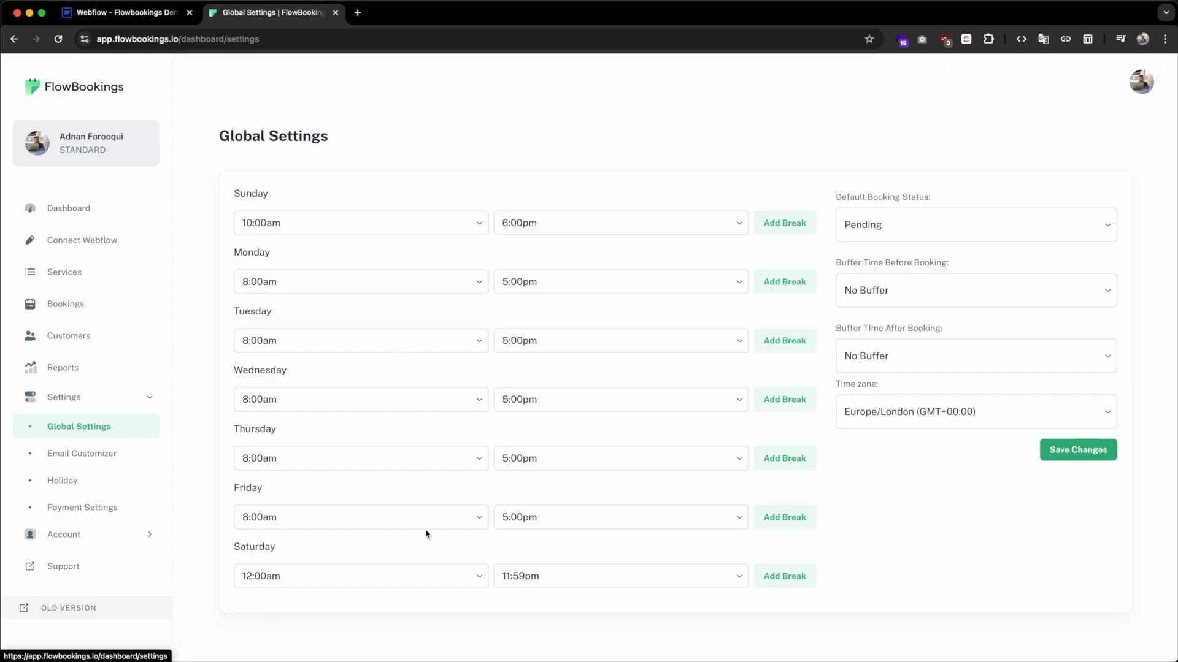
Step: Set Monday's closing time to 5:00pm in the working hours and save the global settings
{"action": "left_click", "coordinate": [539, 291]}
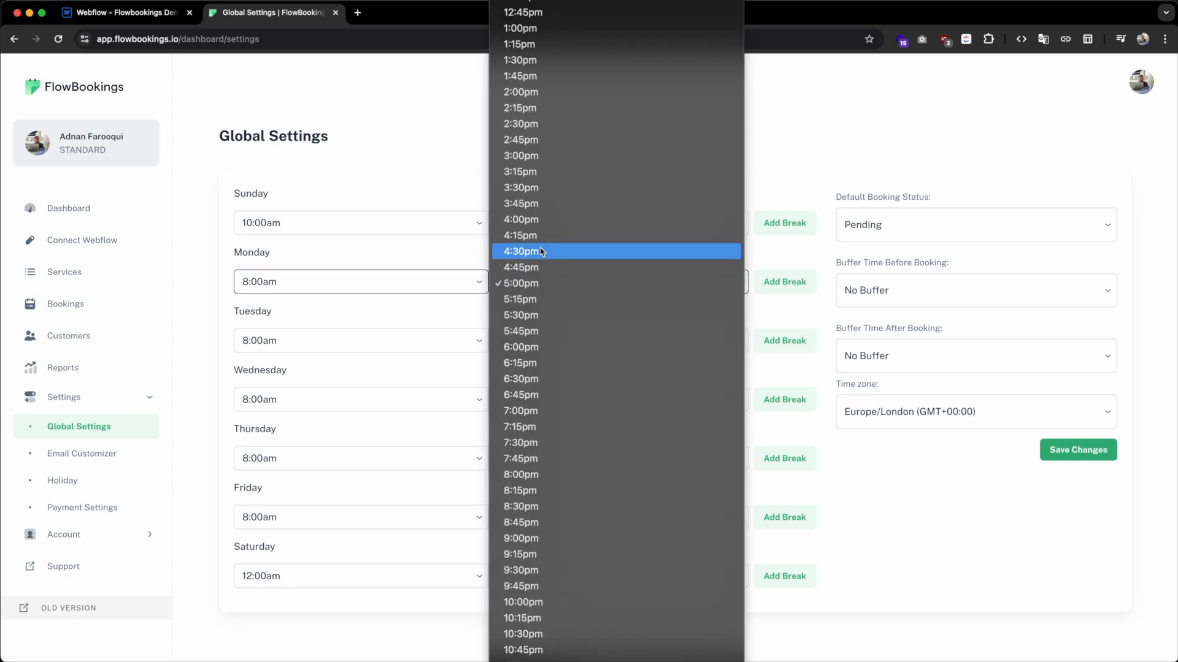
{"action": "left_click", "coordinate": [541, 253]}
{"action": "left_click", "coordinate": [555, 295]}
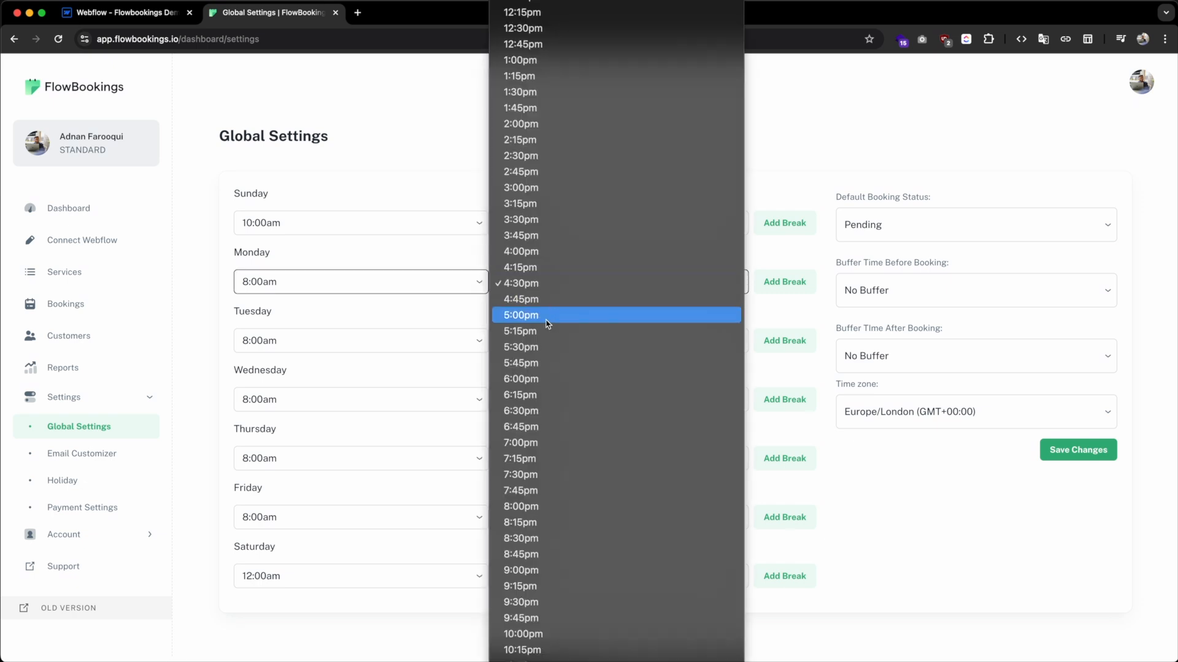
{"action": "left_click", "coordinate": [548, 319]}
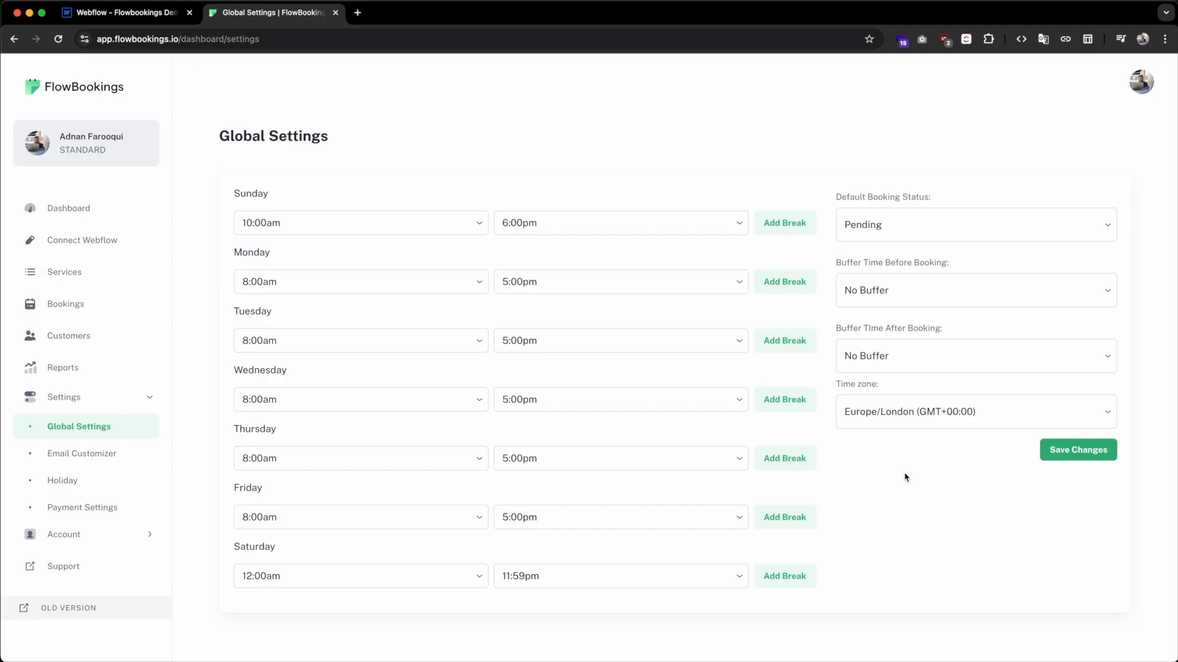
{"action": "left_click", "coordinate": [1050, 452]}
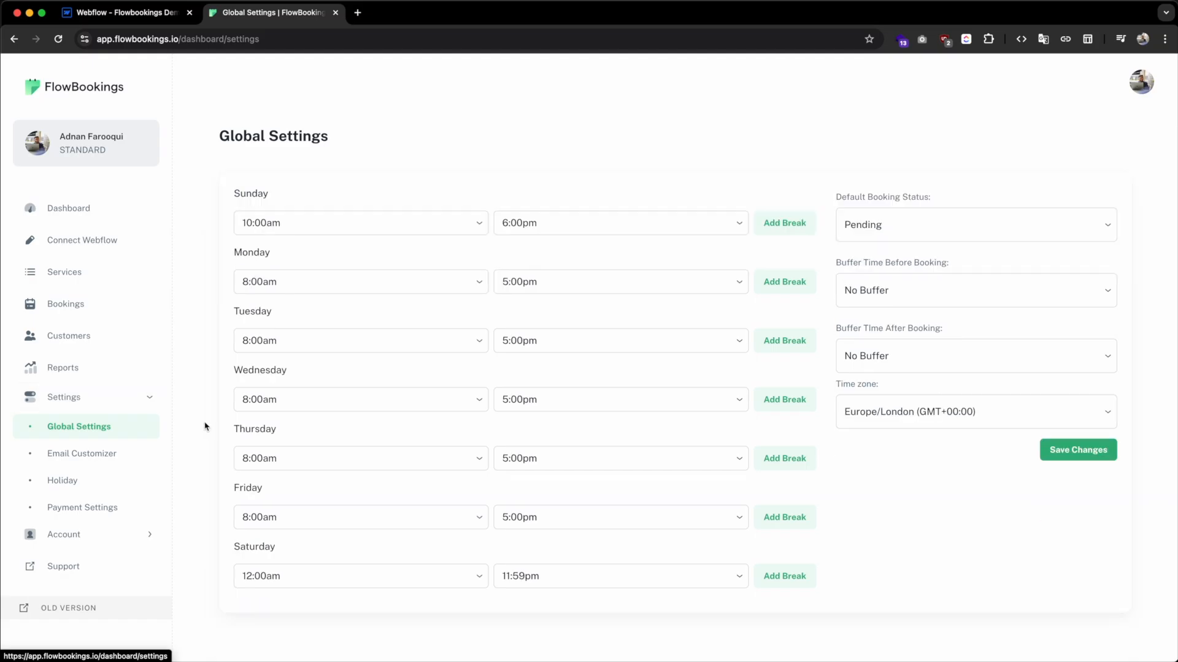
Step: Add a service category named "Testing Services" and close the category manager
{"action": "left_click", "coordinate": [115, 284]}
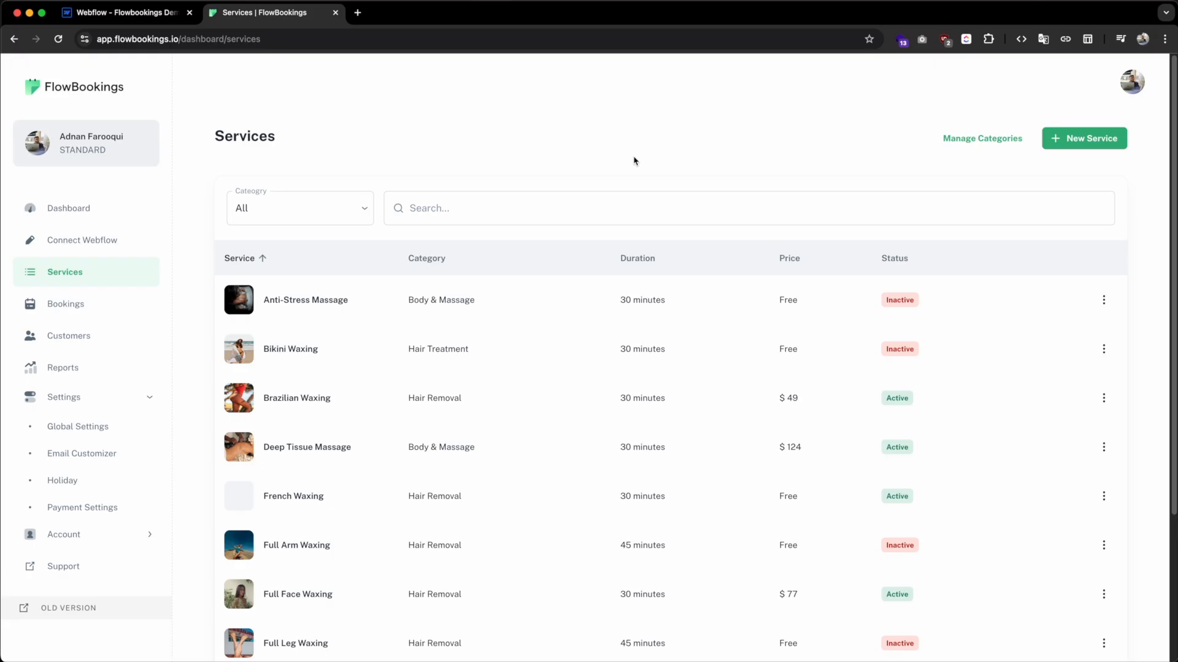
{"action": "left_click", "coordinate": [1019, 149]}
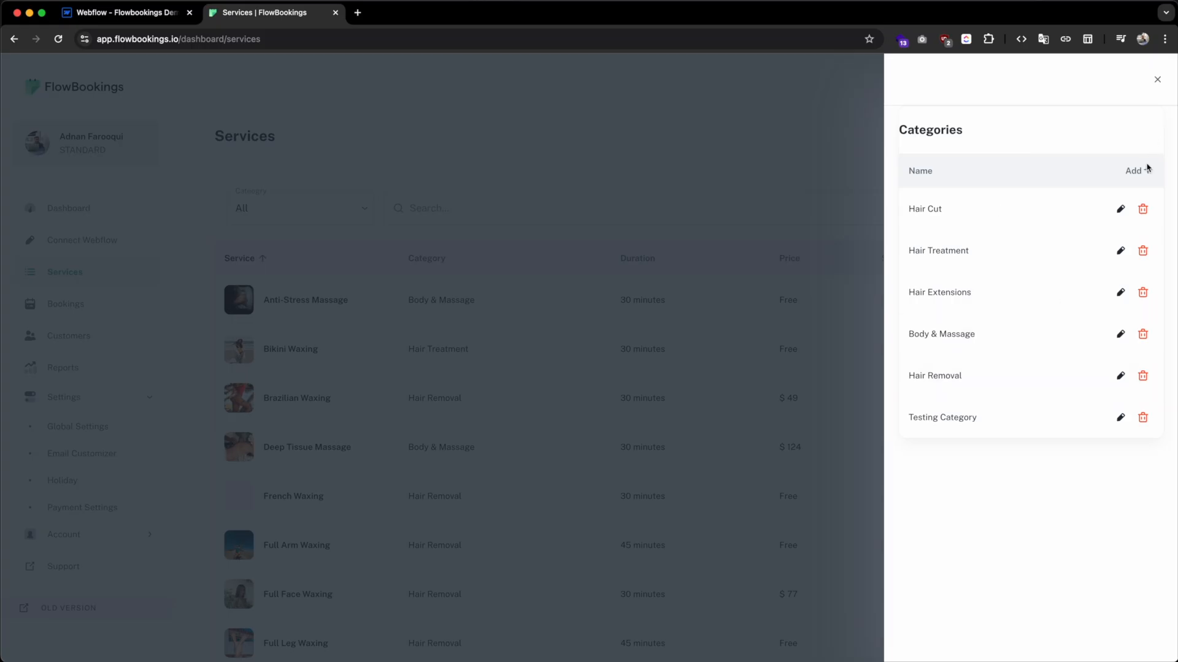
{"action": "left_click", "coordinate": [1147, 170]}
{"action": "left_click", "coordinate": [523, 352]}
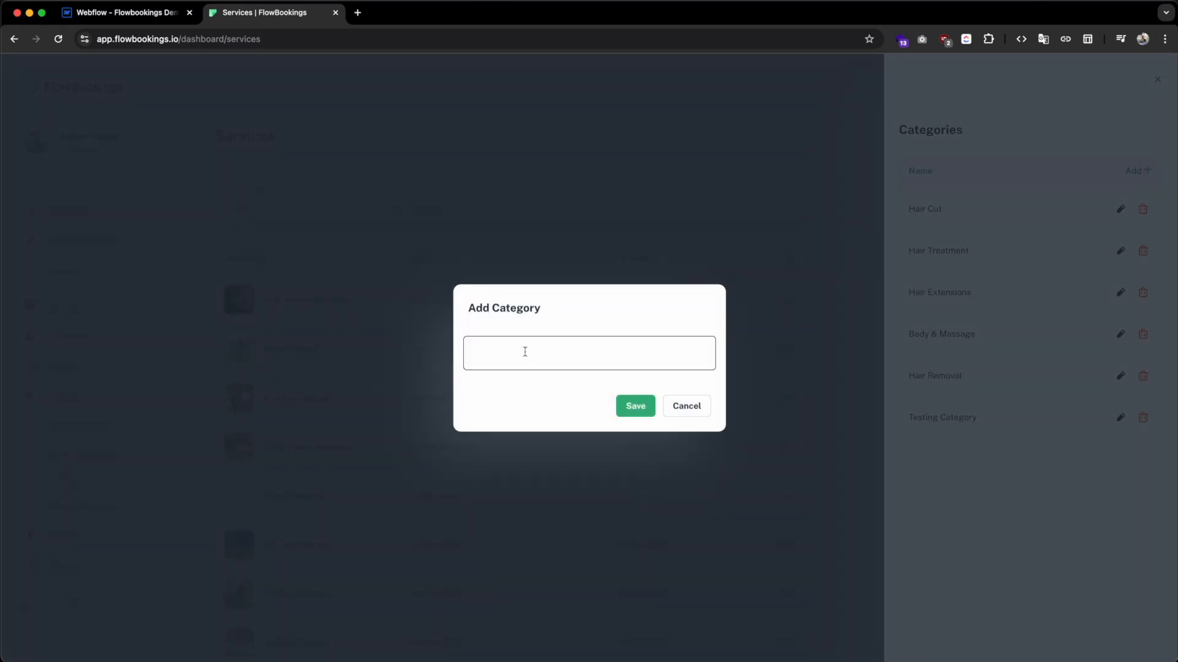
{"action": "type", "text": "Testing Services"}
{"action": "left_click", "coordinate": [636, 407]}
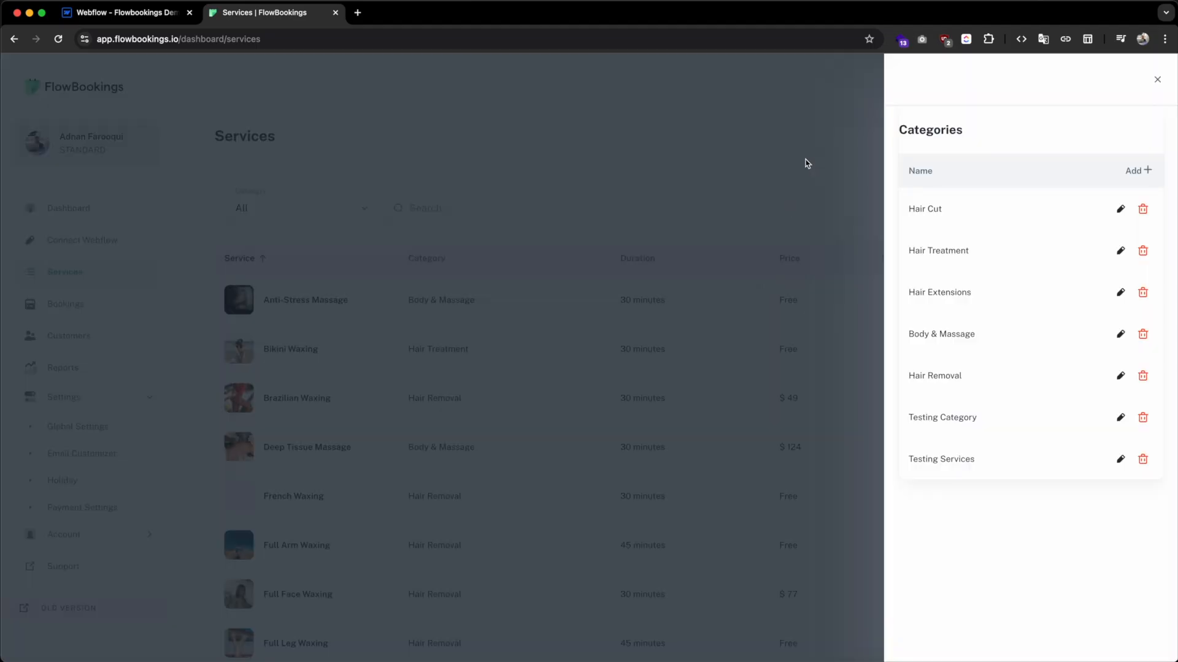
{"action": "left_click", "coordinate": [807, 164]}
Step: Create a new service named "Hair Spa" and assign it to the Testing Services category
{"action": "left_click", "coordinate": [1095, 132]}
{"action": "left_click", "coordinate": [982, 236]}
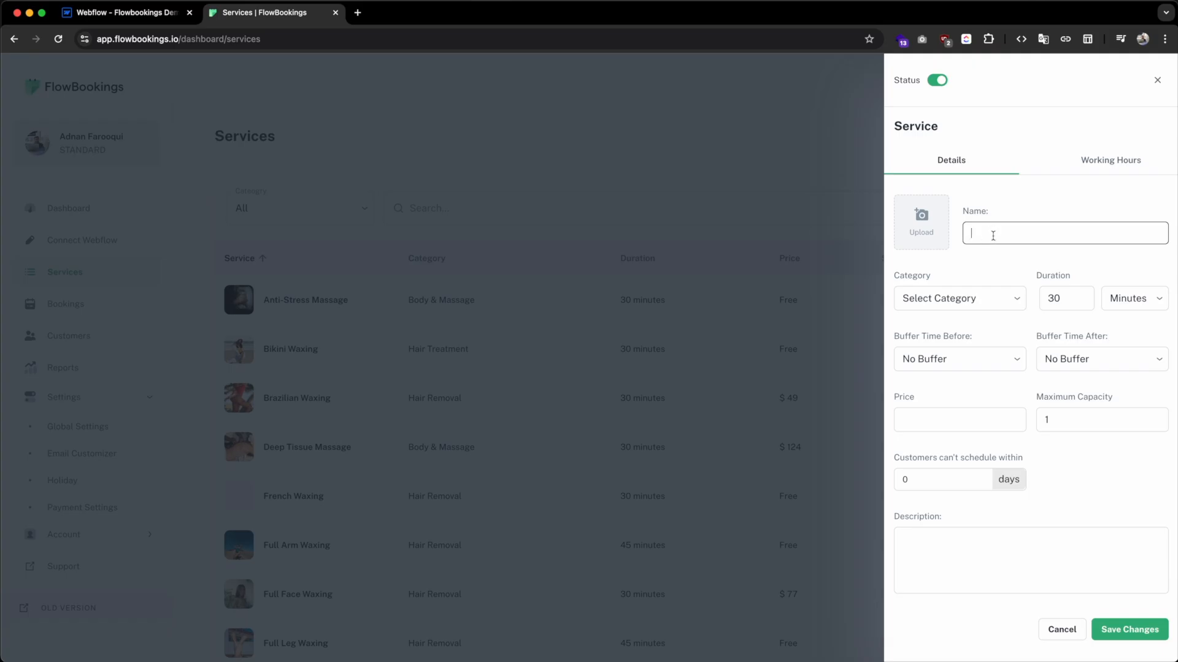
{"action": "type", "text": "Hair Spa"}
{"action": "left_click", "coordinate": [974, 297]}
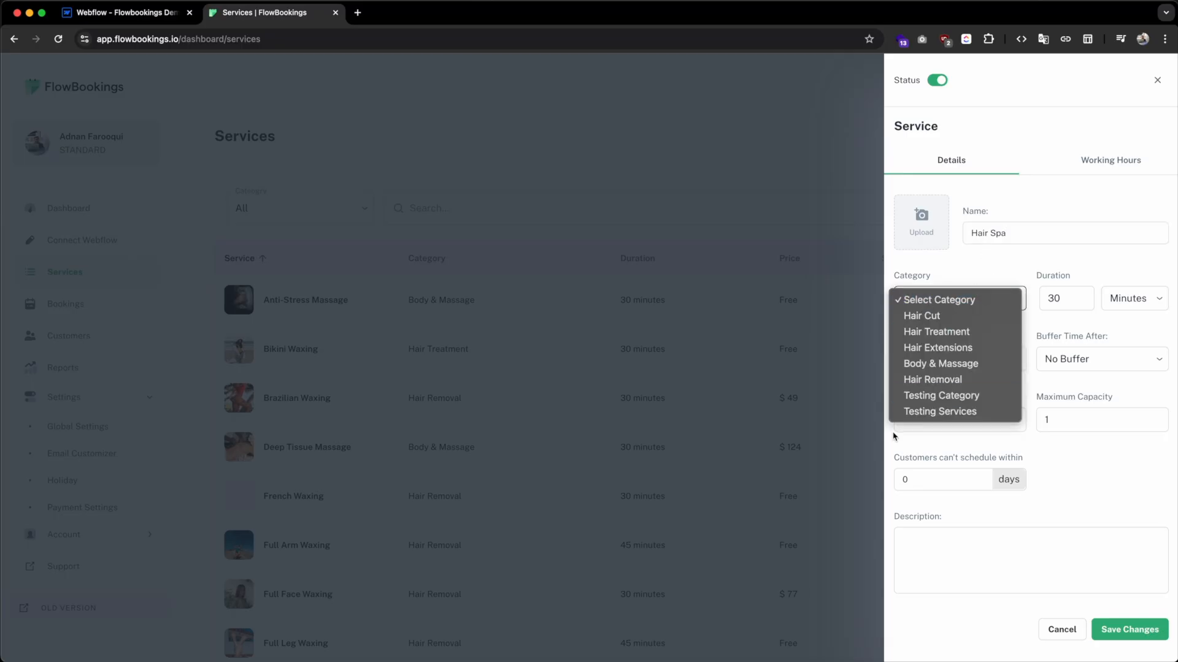
{"action": "left_click", "coordinate": [930, 416]}
Step: Set the Hair Spa service's duration to 45 minutes and review the options for buffer time before a booking
{"action": "double_click", "coordinate": [1060, 299]}
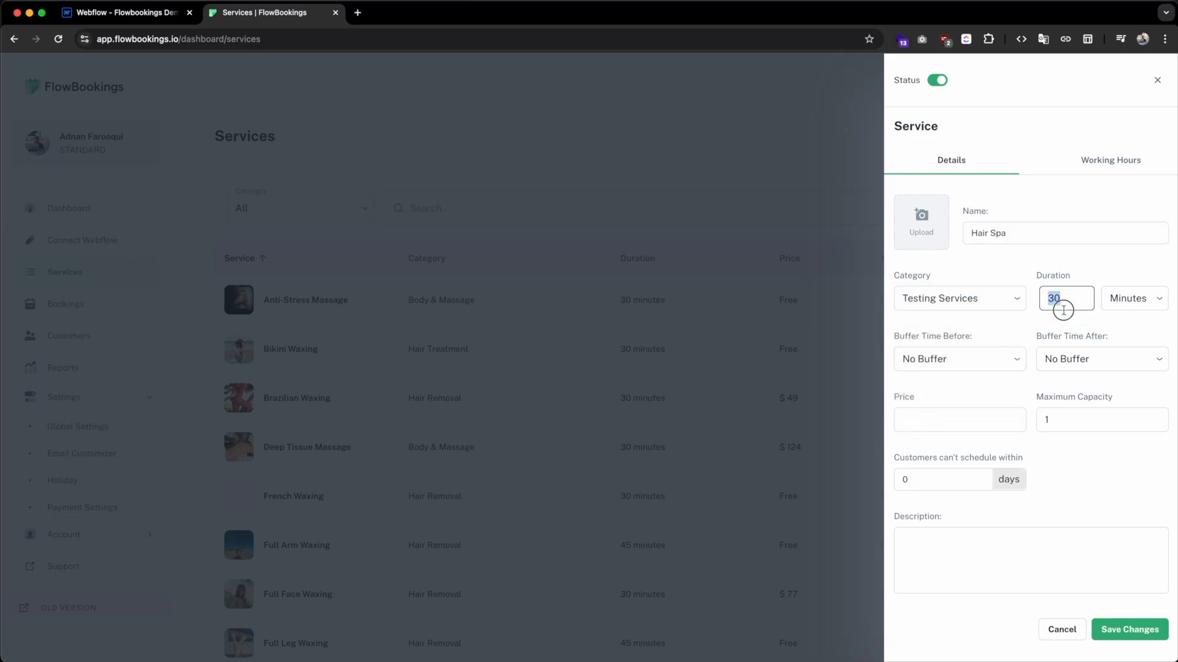
{"action": "left_click", "coordinate": [1131, 299]}
{"action": "left_click", "coordinate": [1072, 308]}
{"action": "left_click", "coordinate": [1063, 299]}
{"action": "double_click", "coordinate": [1063, 299]}
{"action": "type", "text": "45"}
{"action": "left_click", "coordinate": [955, 384]}
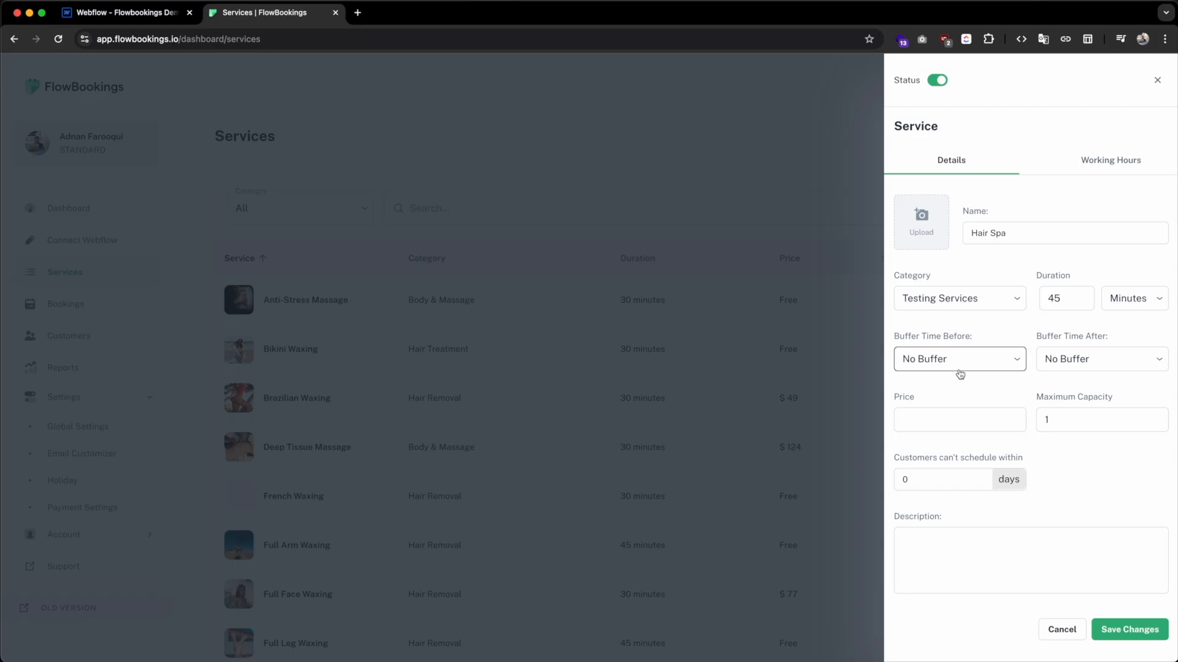
{"action": "left_click", "coordinate": [961, 369]}
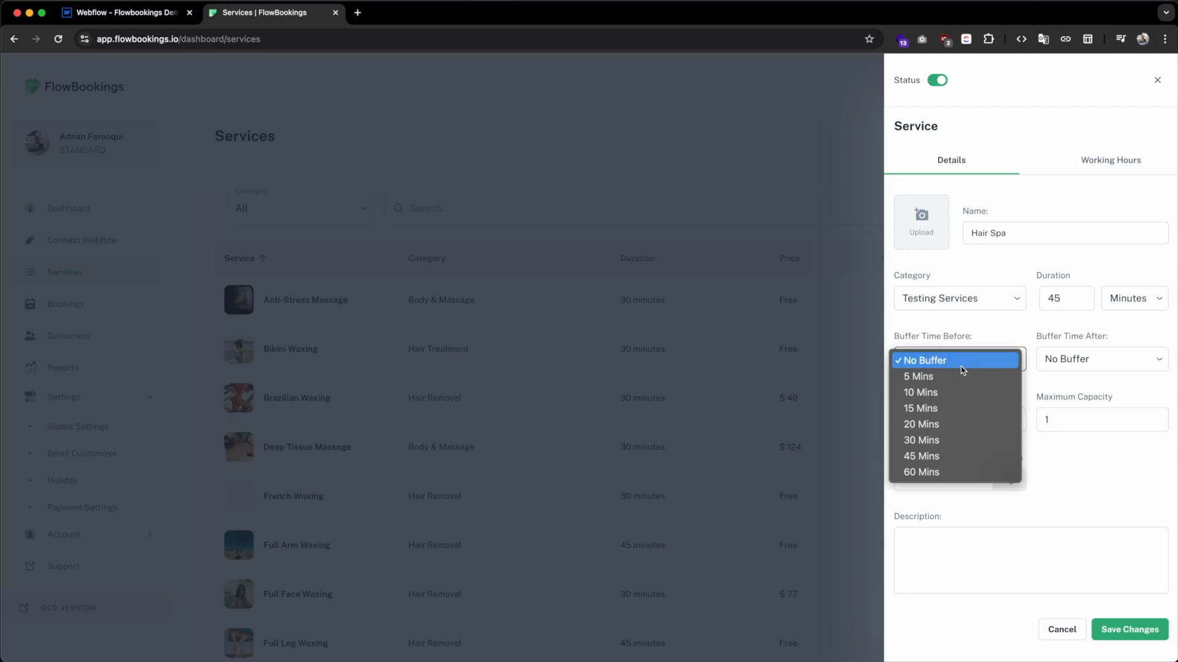
{"action": "left_click", "coordinate": [1071, 385]}
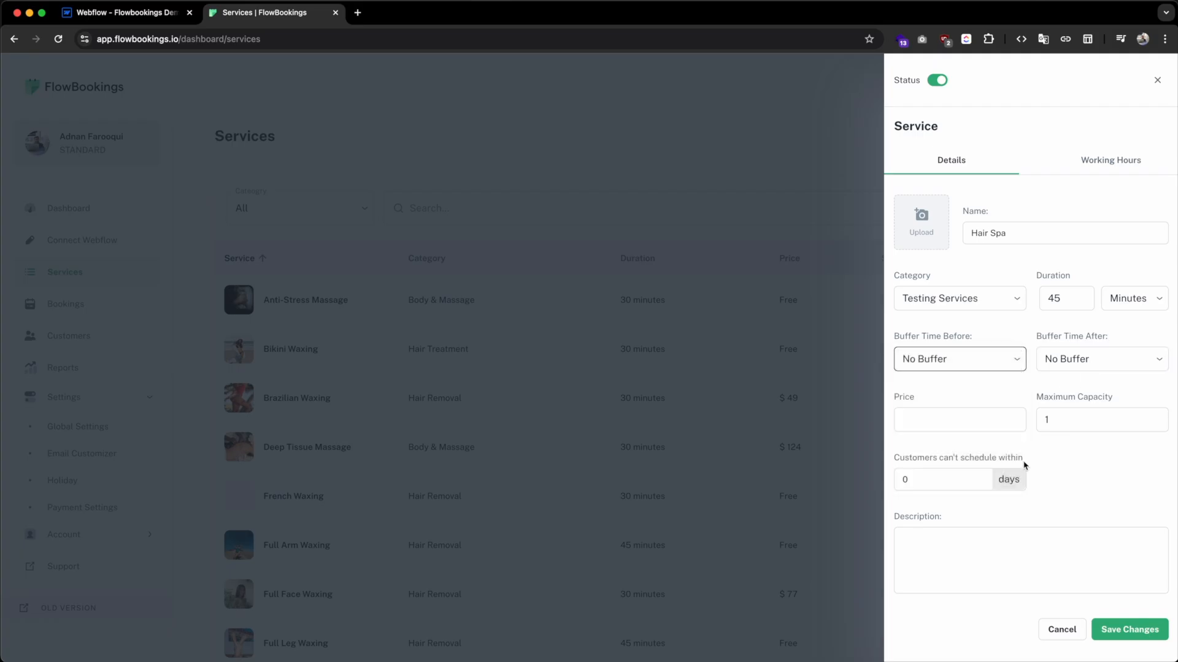
Step: Set the service's price to 10 and review its maximum capacity and minimum scheduling notice settings
{"action": "left_click", "coordinate": [1000, 427]}
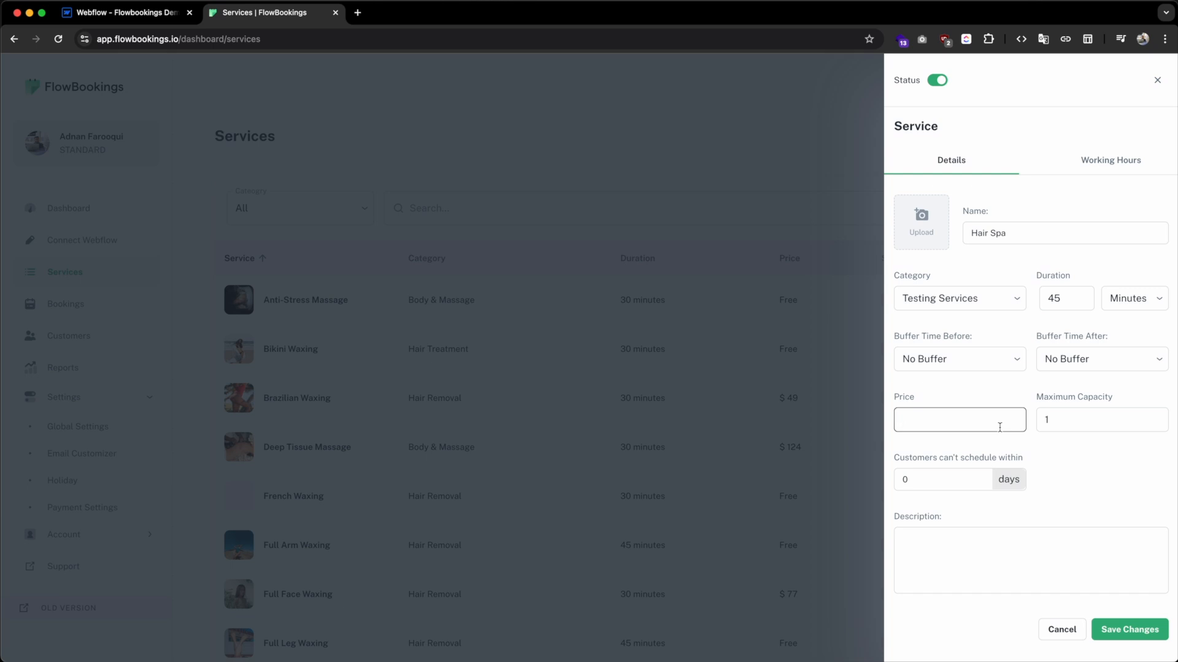
{"action": "type", "text": "10"}
{"action": "left_click", "coordinate": [1049, 451]}
{"action": "left_click", "coordinate": [1083, 430]}
{"action": "left_click", "coordinate": [1074, 468]}
{"action": "left_click", "coordinate": [1087, 418]}
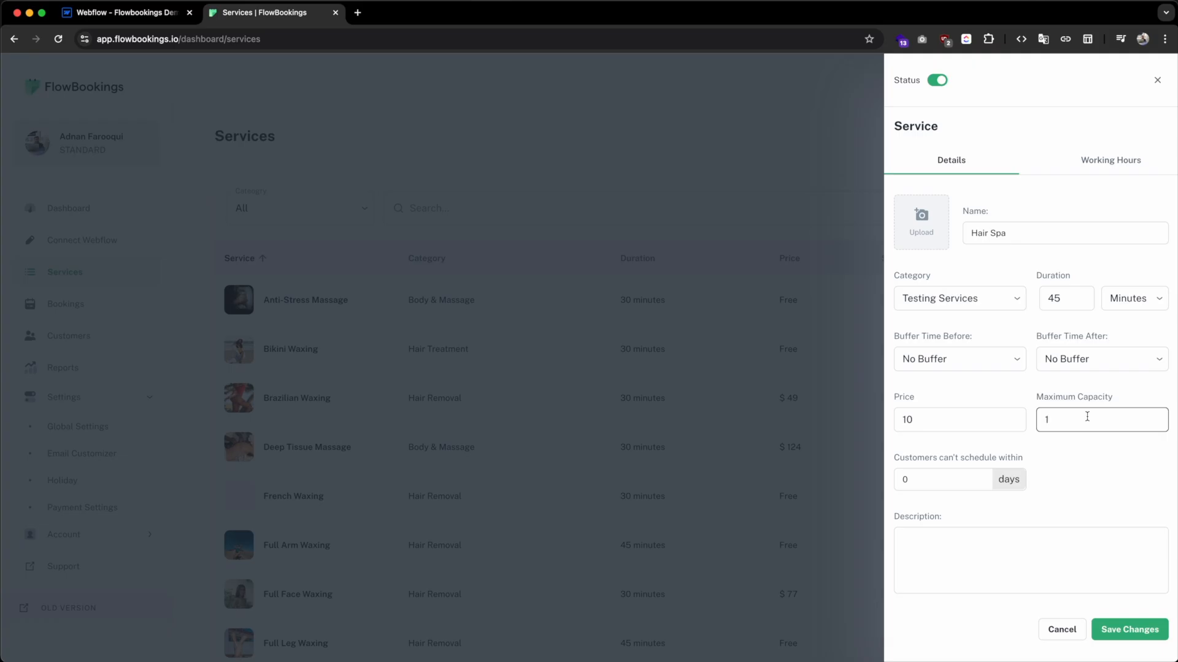
{"action": "left_click", "coordinate": [1068, 467]}
{"action": "left_click", "coordinate": [903, 482]}
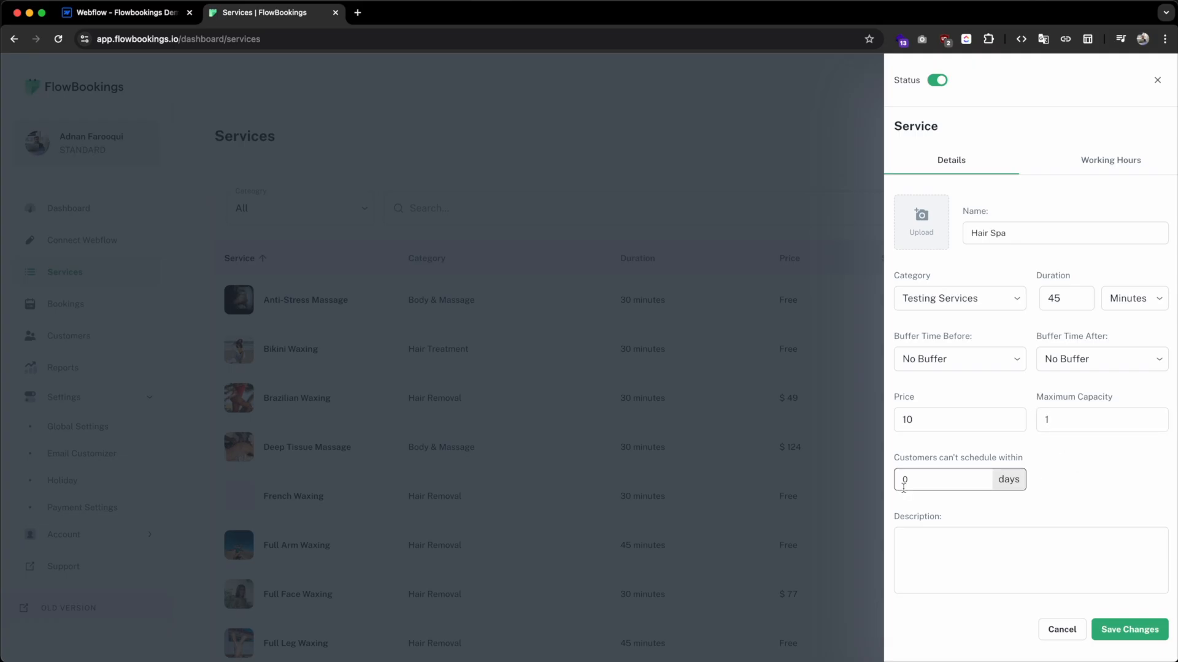
{"action": "double_click", "coordinate": [983, 473]}
{"action": "left_click", "coordinate": [1115, 500]}
Step: Enter the description "This is a demo testing service I created" and save the new service
{"action": "left_click", "coordinate": [1036, 558]}
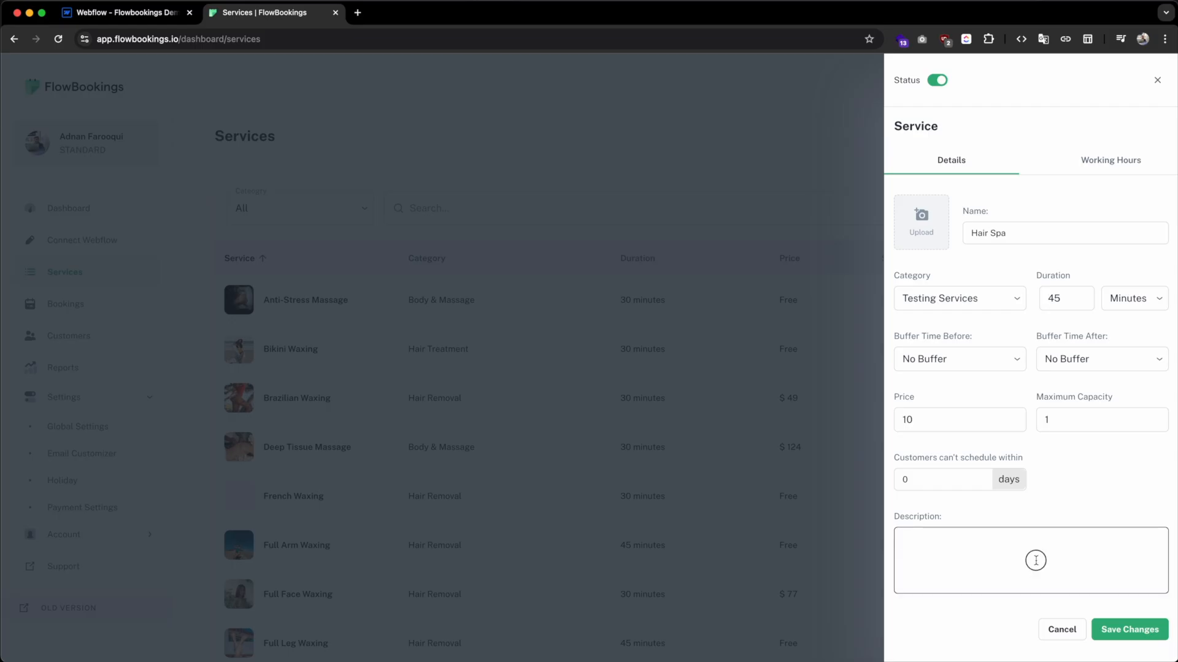
{"action": "type", "text": "This is a demo testing service I created"}
{"action": "left_click", "coordinate": [1101, 626]}
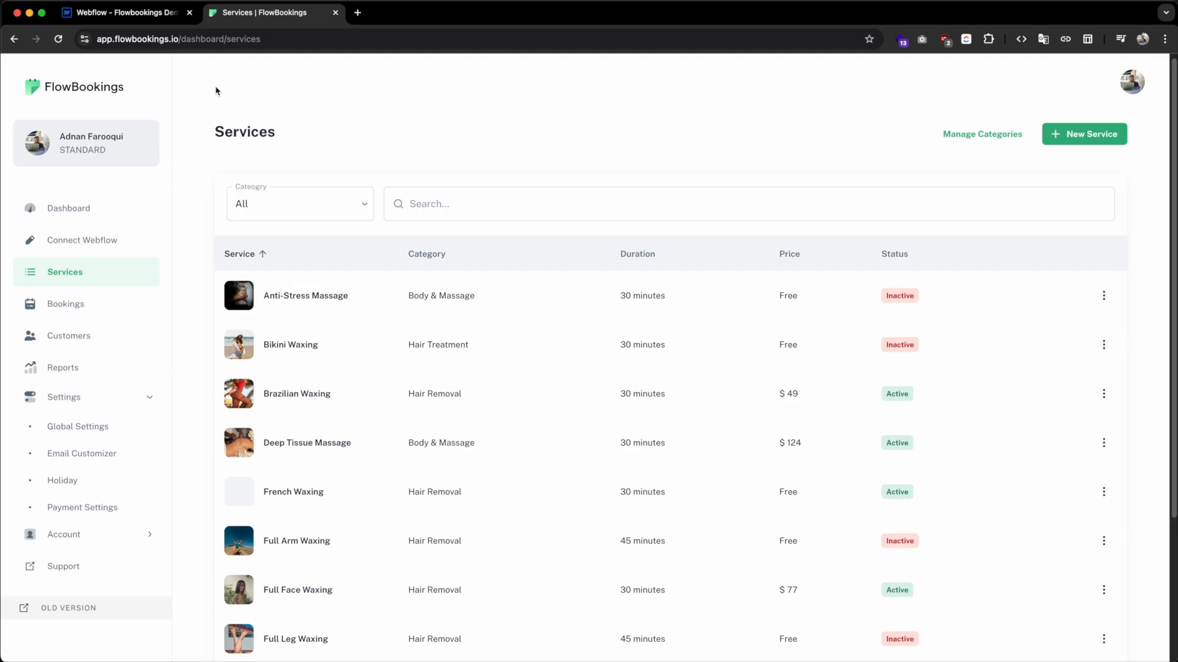
Step: Switch to the Webflow project, launch the connected Flowbookings app and review the full booking form preview
{"action": "left_click", "coordinate": [158, 18]}
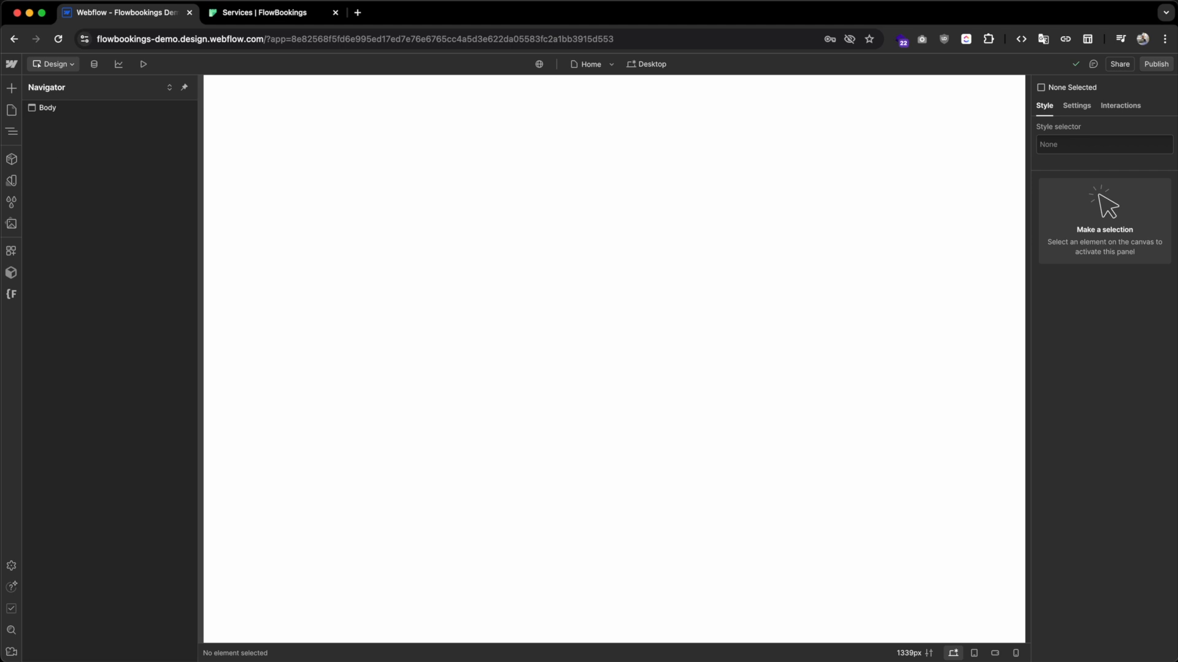
{"action": "left_click", "coordinate": [10, 250]}
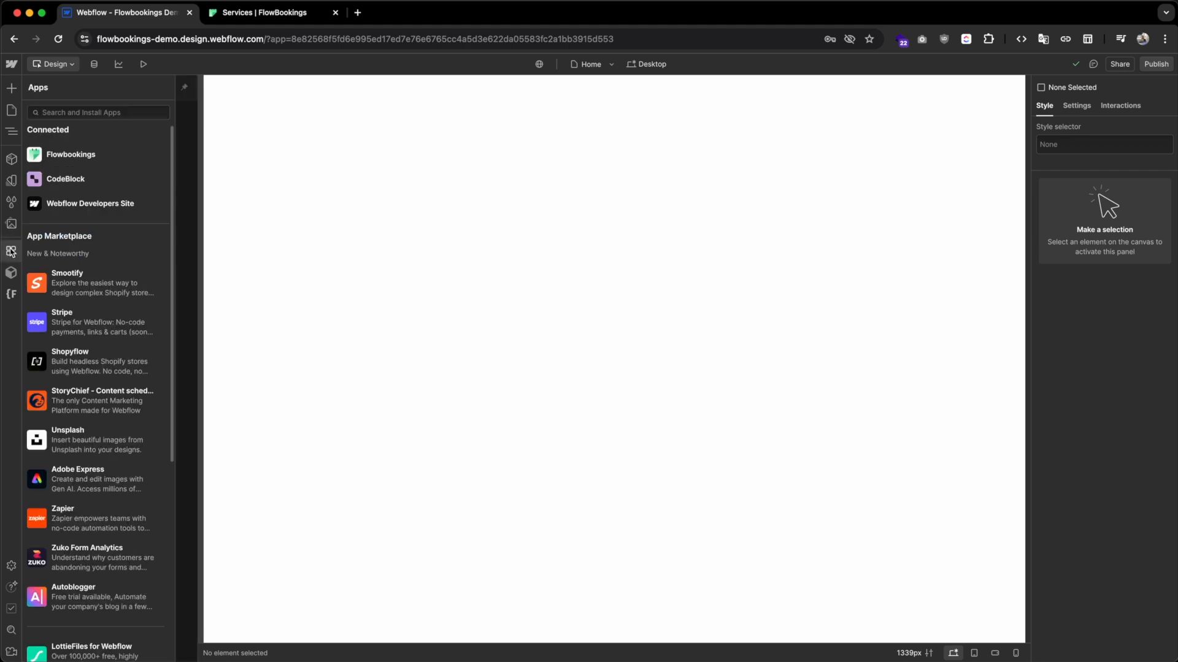
{"action": "left_click", "coordinate": [146, 158]}
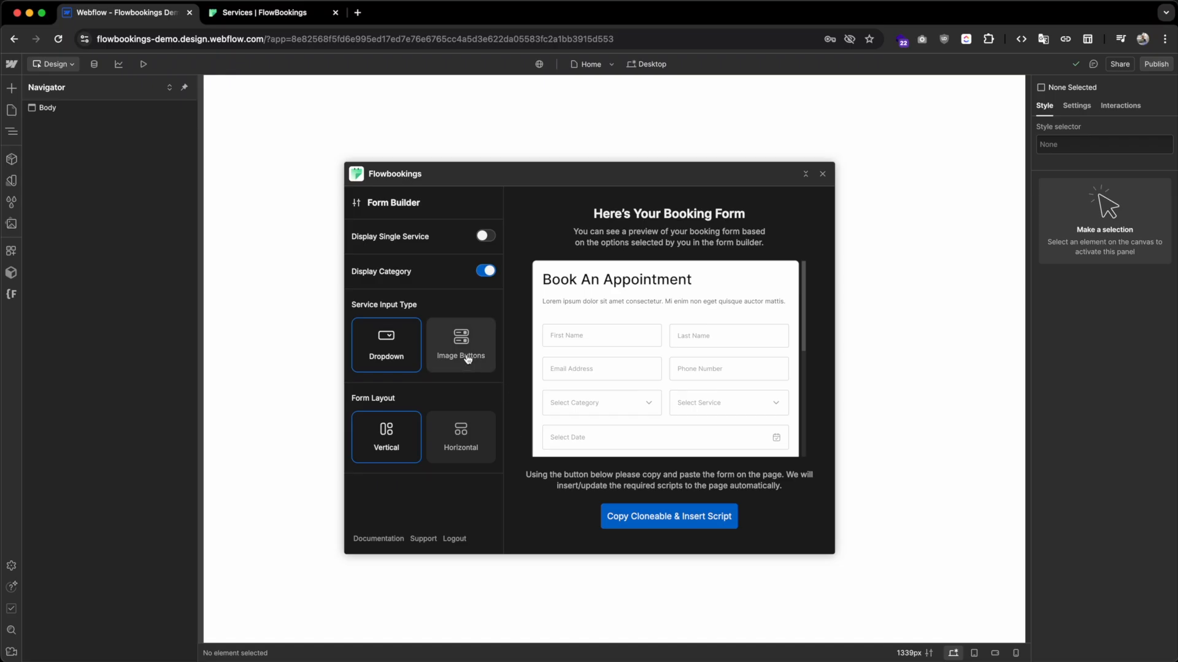
{"action": "scroll", "coordinate": [630, 387], "scroll_direction": "down", "scroll_amount": 8}
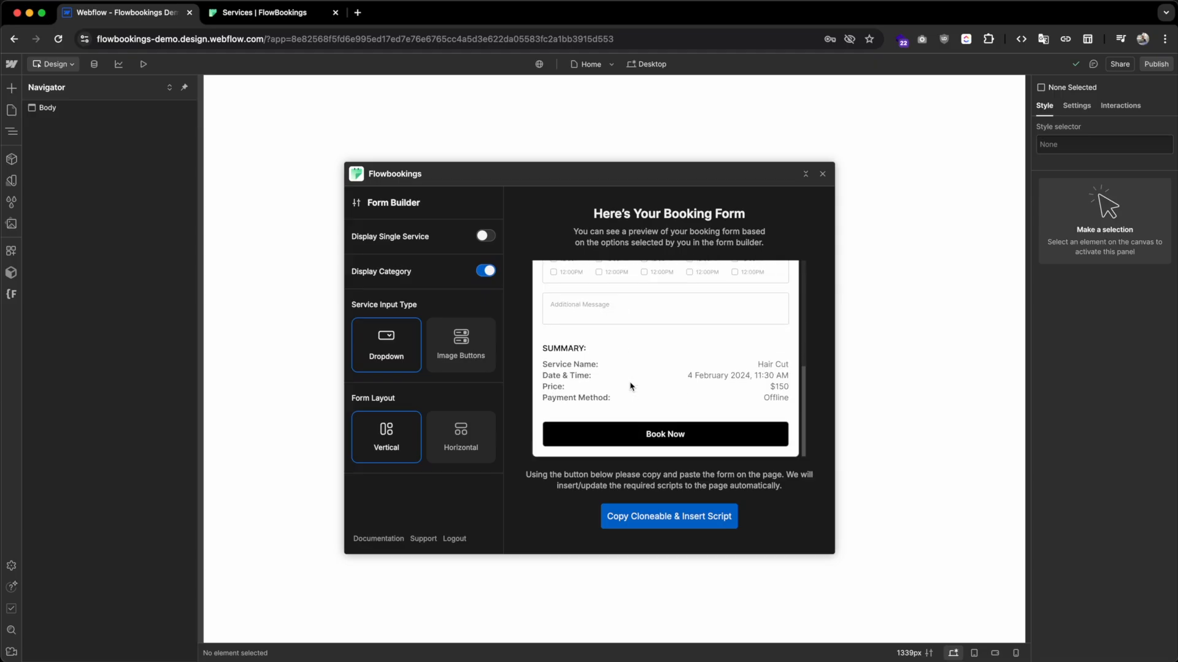
{"action": "scroll", "coordinate": [631, 387], "scroll_direction": "up", "scroll_amount": 8}
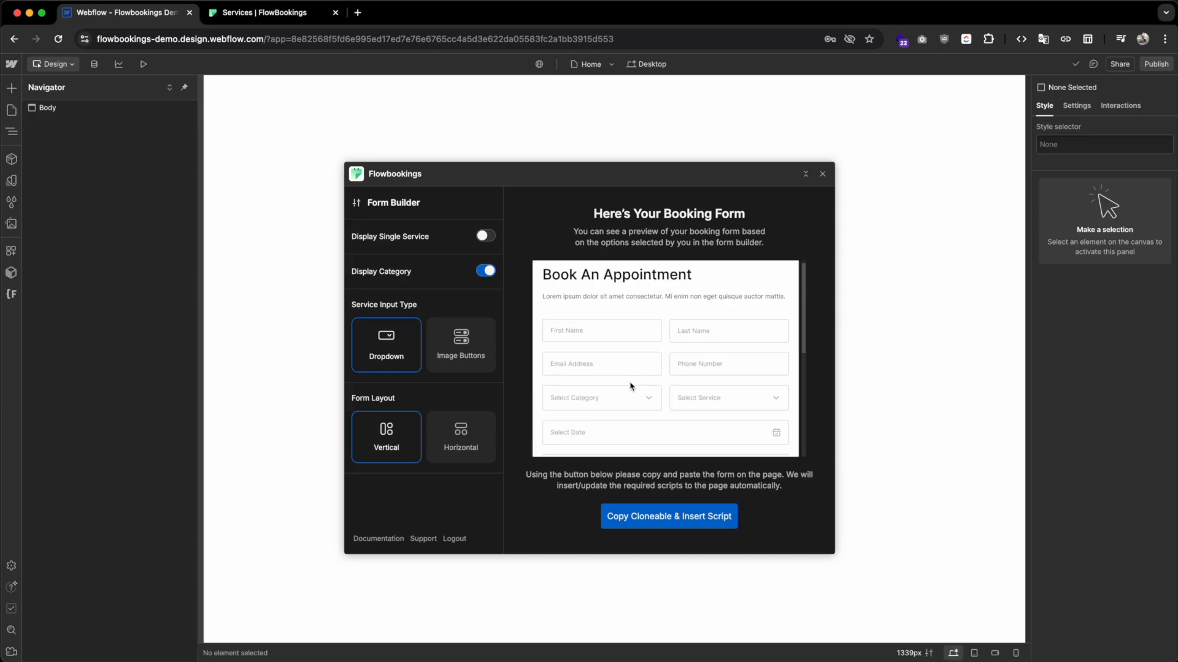
{"action": "scroll", "coordinate": [631, 387], "scroll_direction": "down", "scroll_amount": 8}
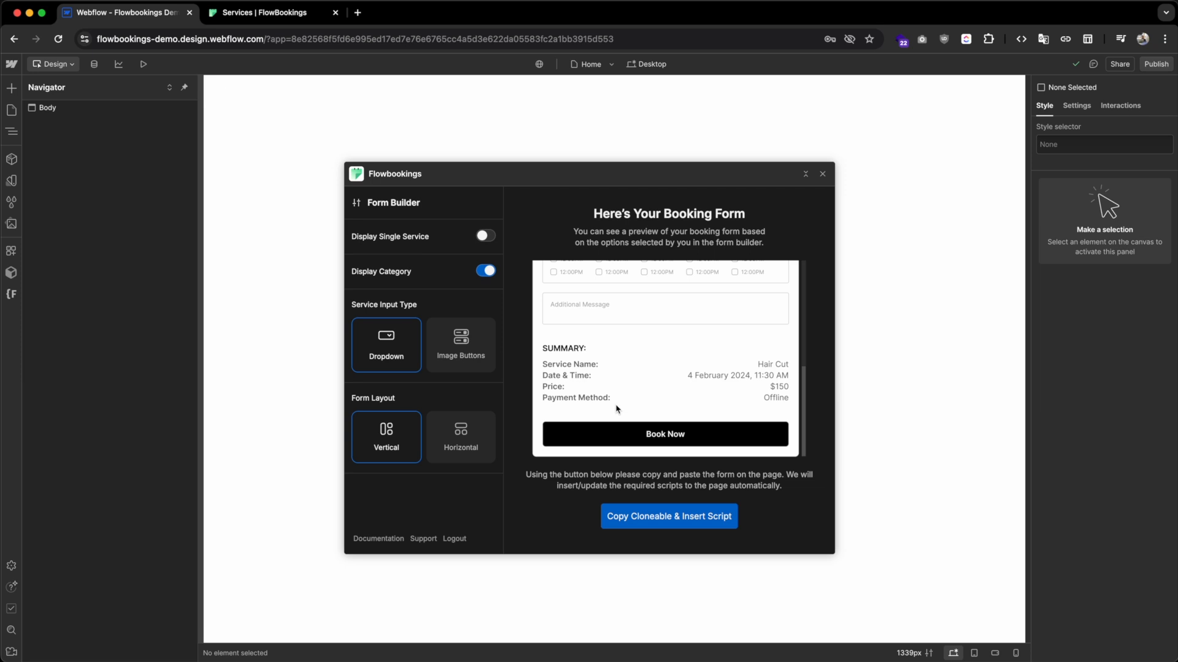
{"action": "scroll", "coordinate": [596, 411], "scroll_direction": "up", "scroll_amount": 5}
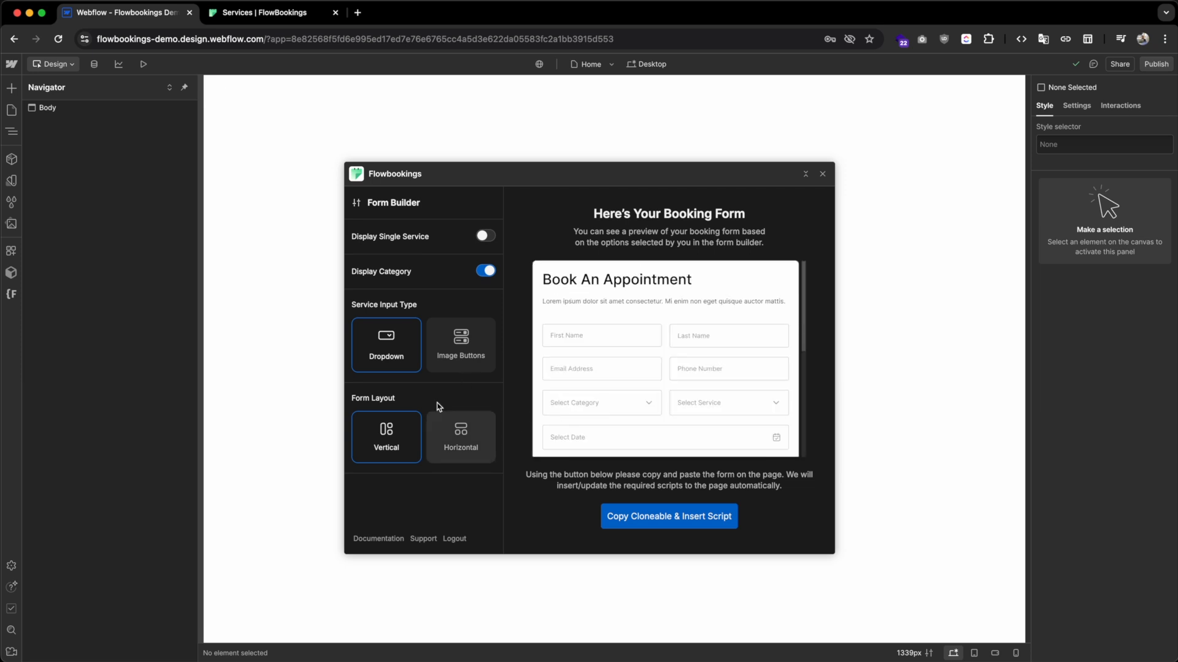
Step: Try the Image Buttons service input type and Horizontal form layout, and return to Dropdown and Vertical
{"action": "left_click", "coordinate": [452, 350]}
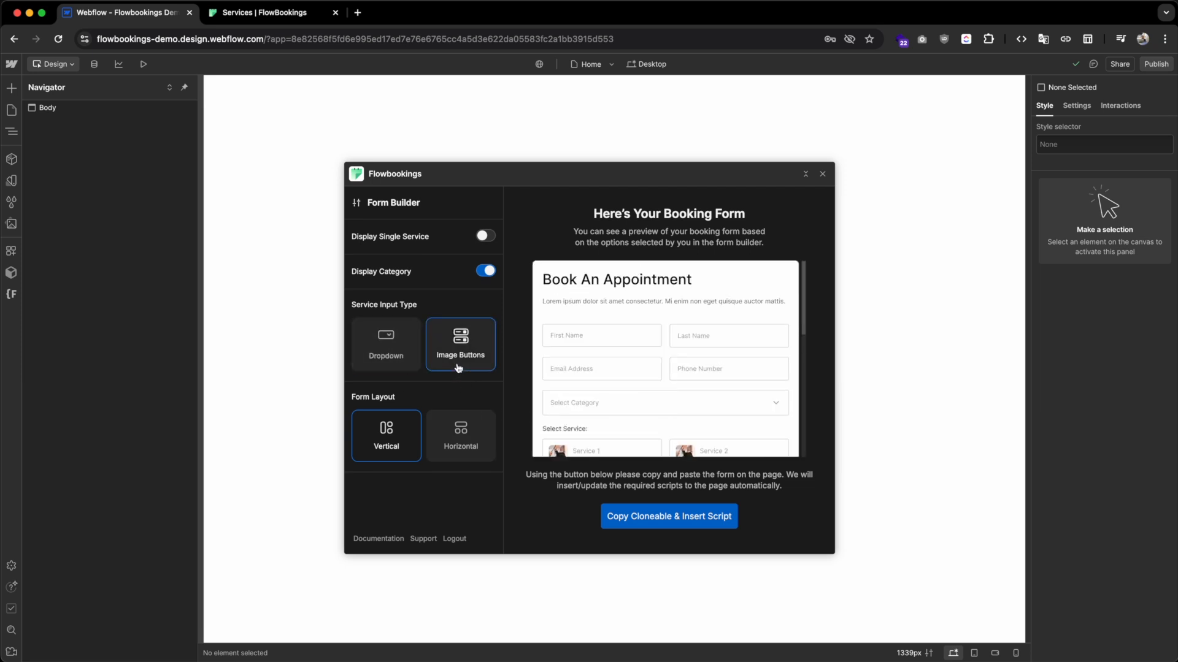
{"action": "scroll", "coordinate": [583, 407], "scroll_direction": "down", "scroll_amount": 3}
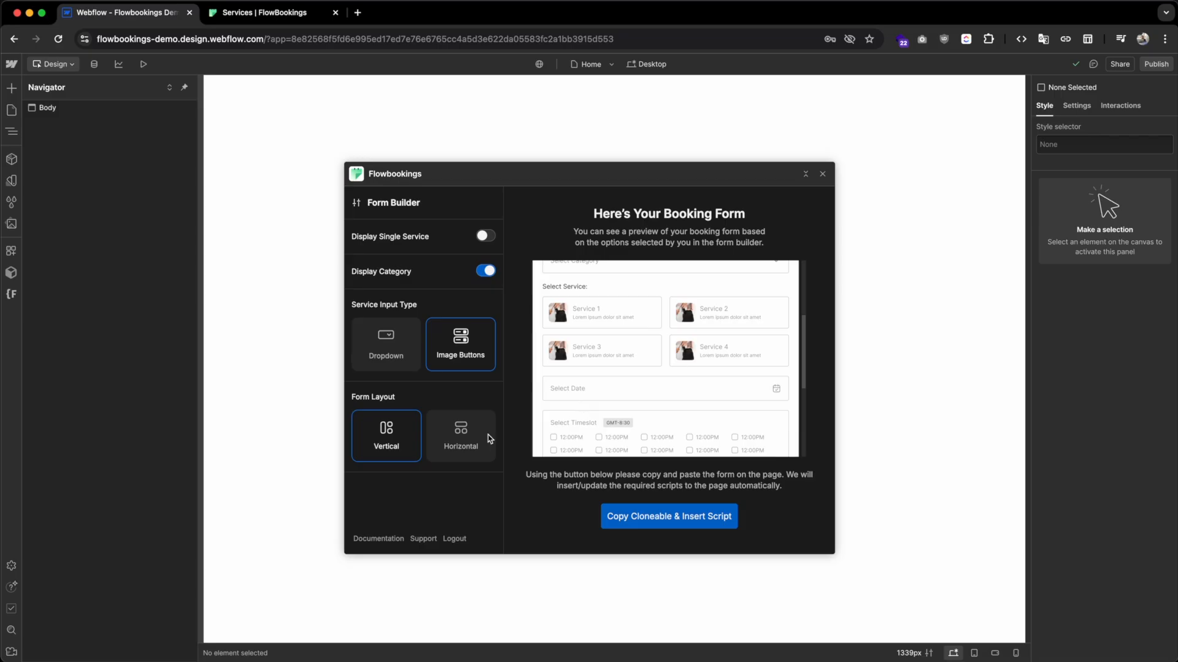
{"action": "left_click", "coordinate": [465, 437]}
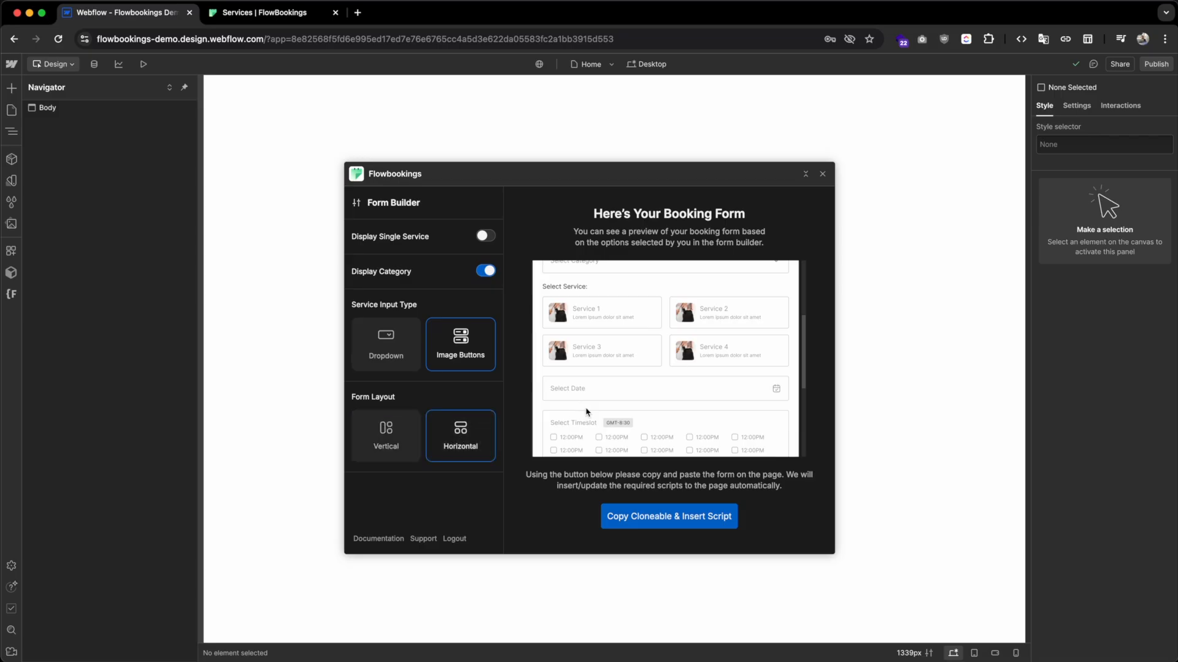
{"action": "left_click", "coordinate": [385, 344]}
{"action": "left_click", "coordinate": [385, 432]}
Step: Try the form without categories and as a single-service form for Hair Cut (Men), reviewing its preview
{"action": "left_click", "coordinate": [485, 271]}
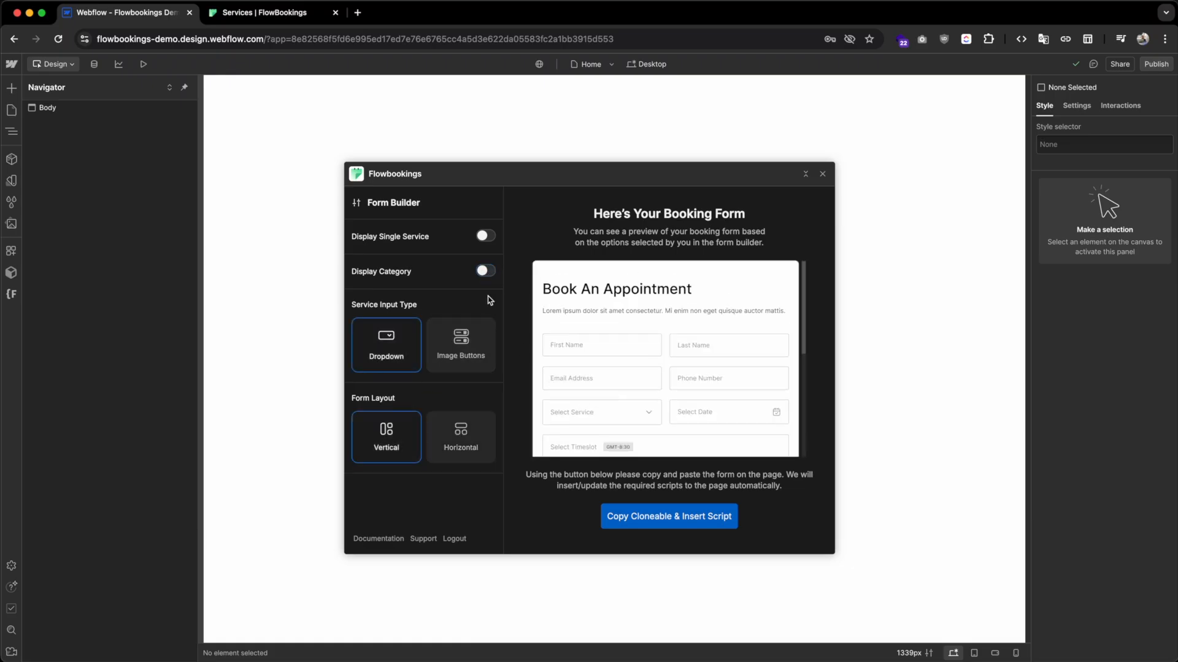
{"action": "left_click", "coordinate": [490, 238]}
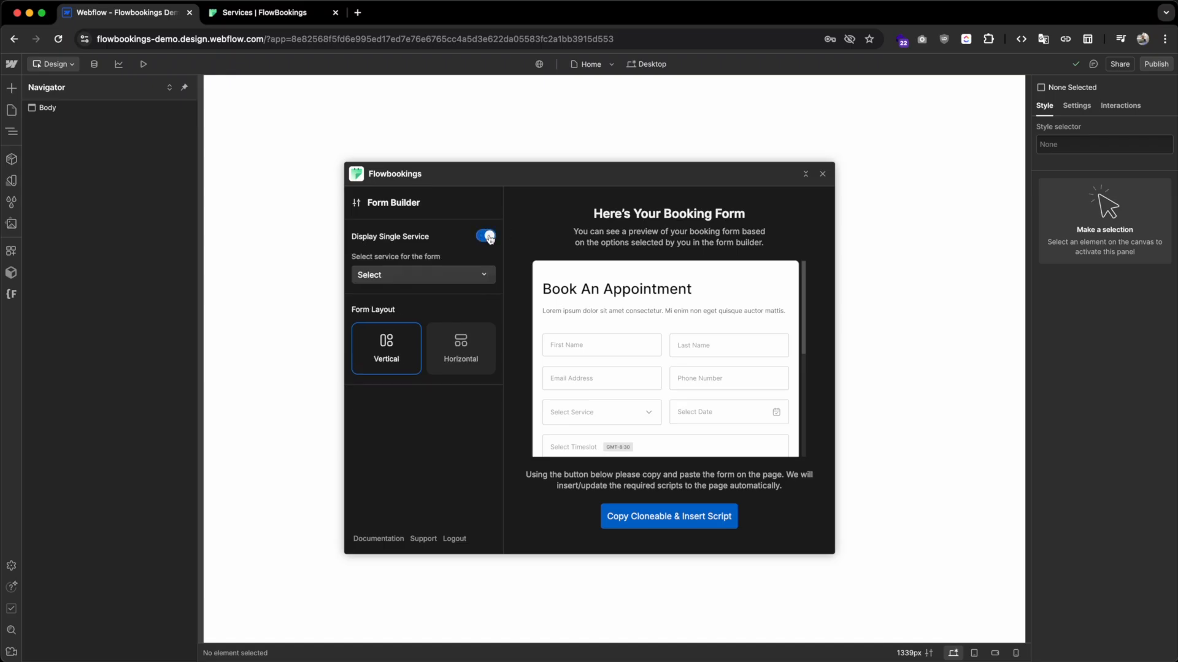
{"action": "left_click", "coordinate": [469, 274]}
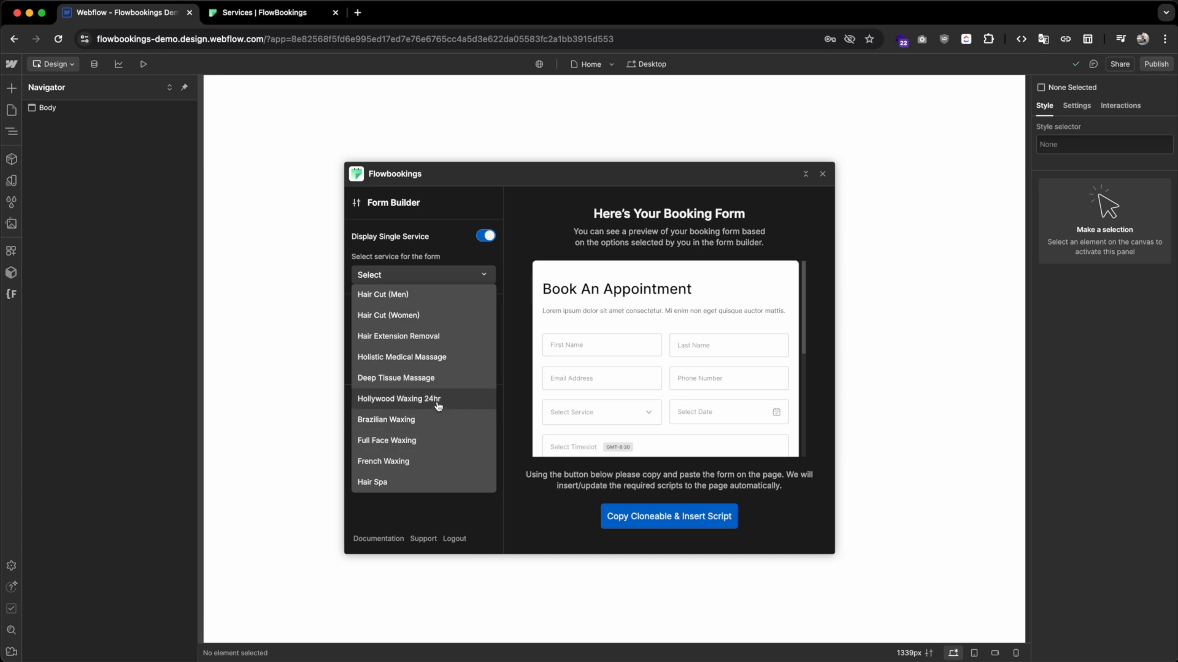
{"action": "left_click", "coordinate": [438, 303]}
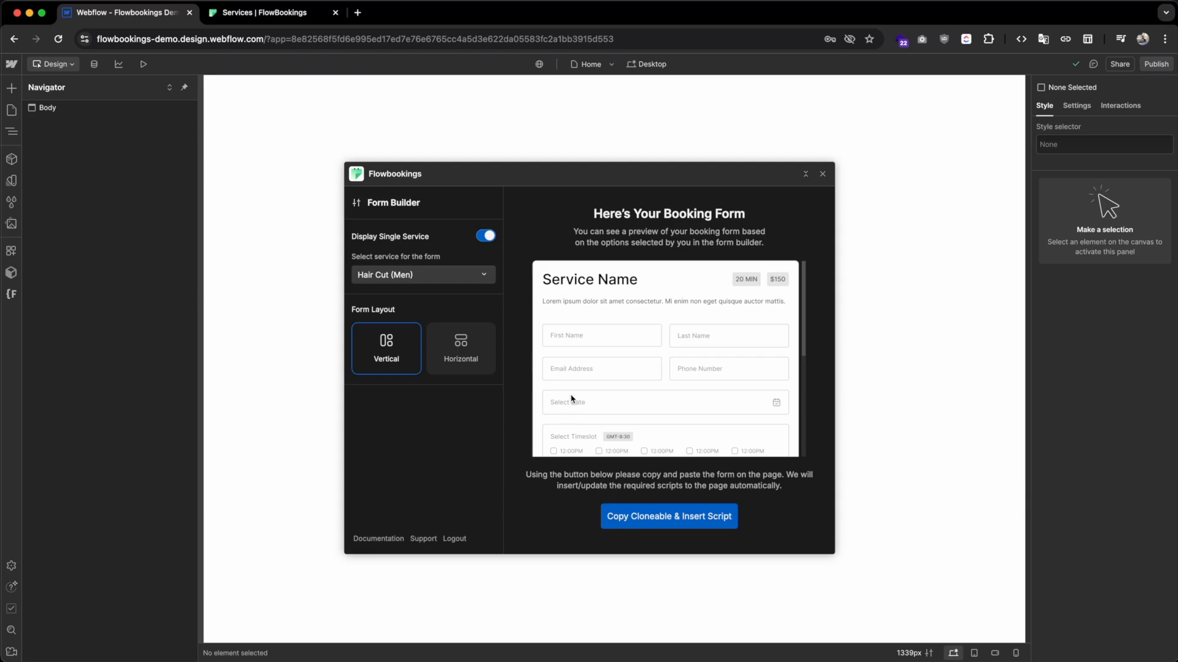
{"action": "scroll", "coordinate": [666, 397], "scroll_direction": "down", "scroll_amount": 5}
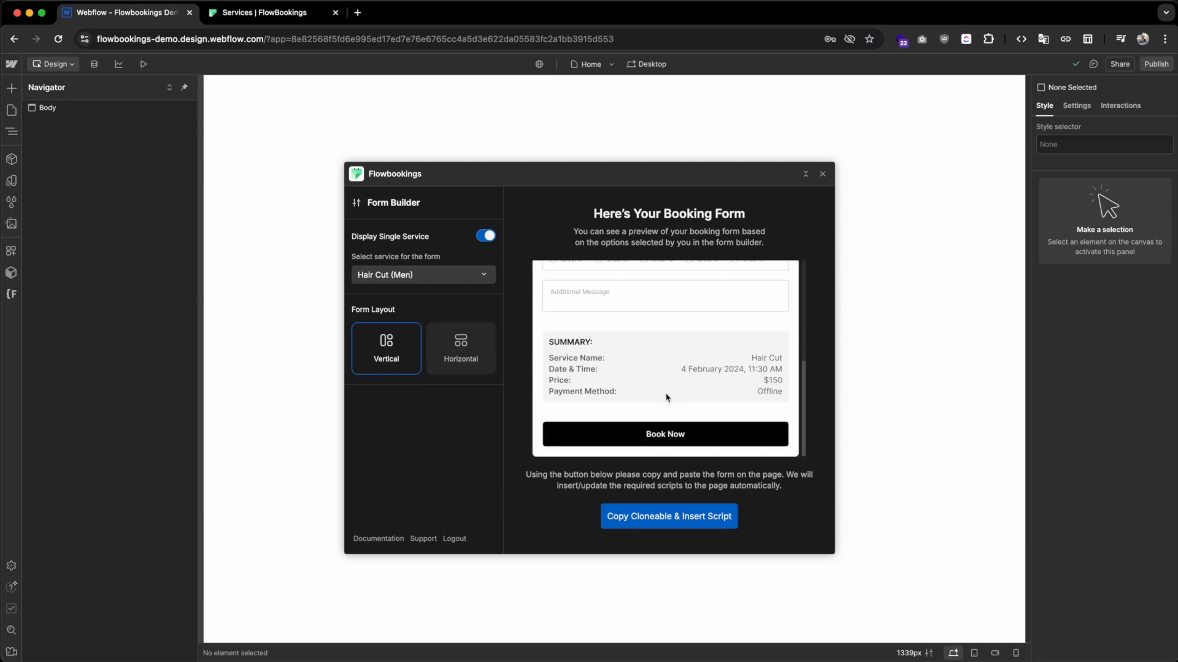
{"action": "scroll", "coordinate": [667, 397], "scroll_direction": "up", "scroll_amount": 5}
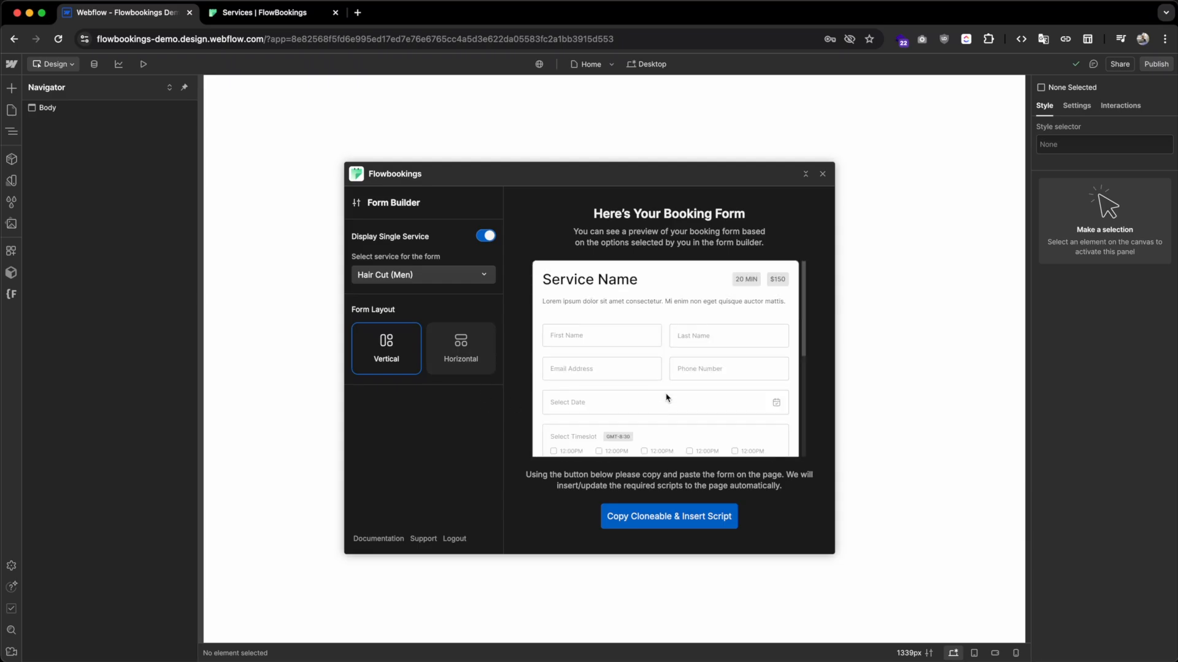
{"action": "scroll", "coordinate": [667, 398], "scroll_direction": "down", "scroll_amount": 5}
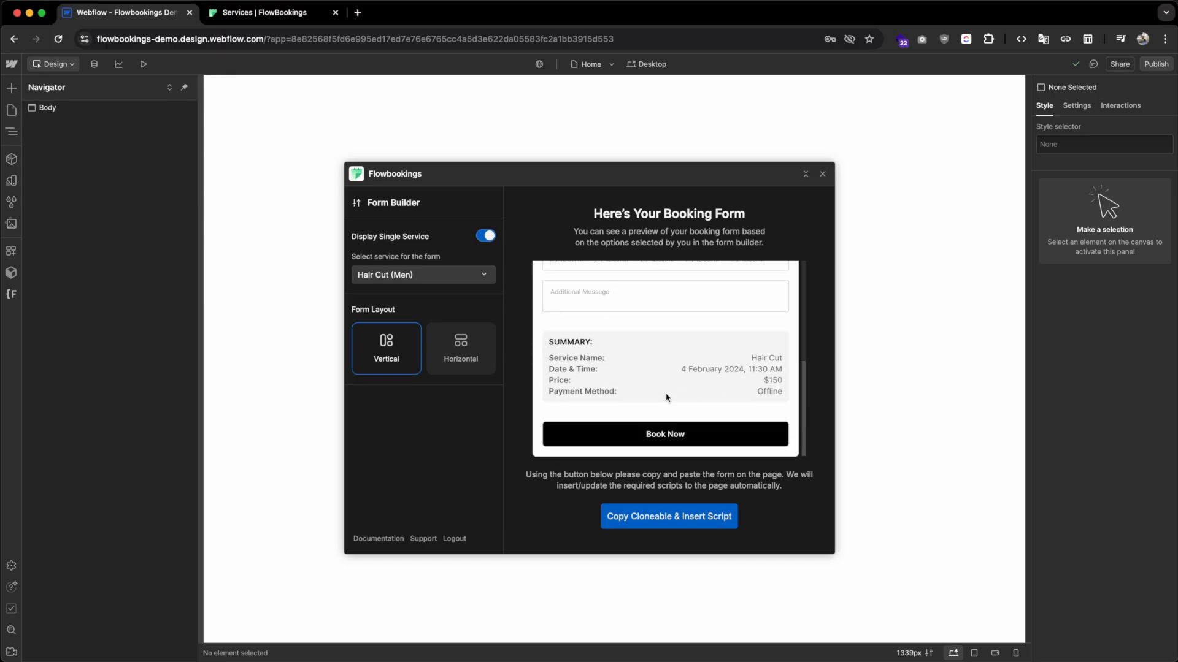
{"action": "scroll", "coordinate": [667, 398], "scroll_direction": "up", "scroll_amount": 5}
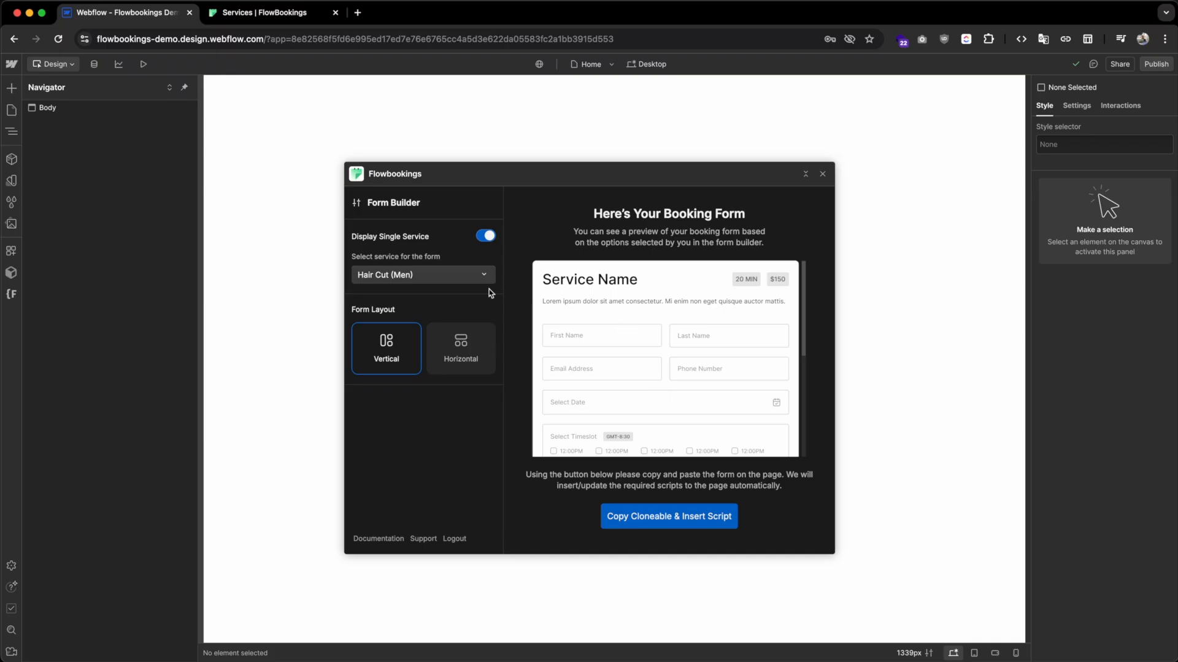
Step: Disable single-service display, enable category display, copy the cloneable form with its script inserted, and close the Flowbookings app
{"action": "left_click", "coordinate": [470, 279]}
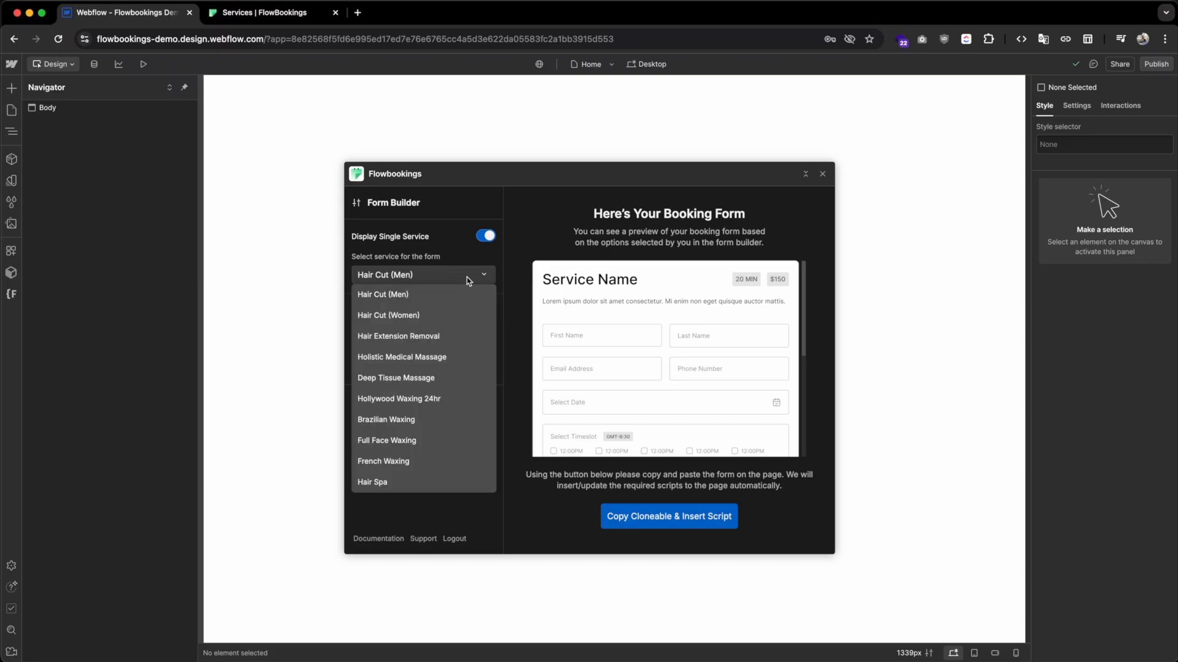
{"action": "left_click", "coordinate": [488, 240]}
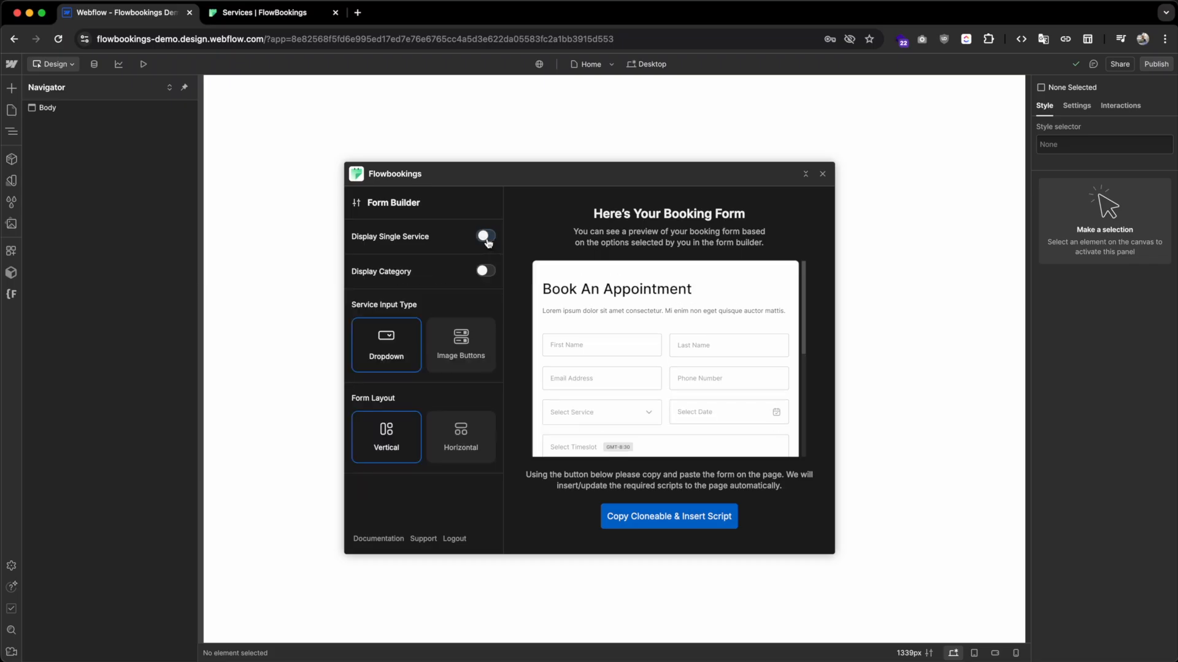
{"action": "left_click", "coordinate": [484, 277]}
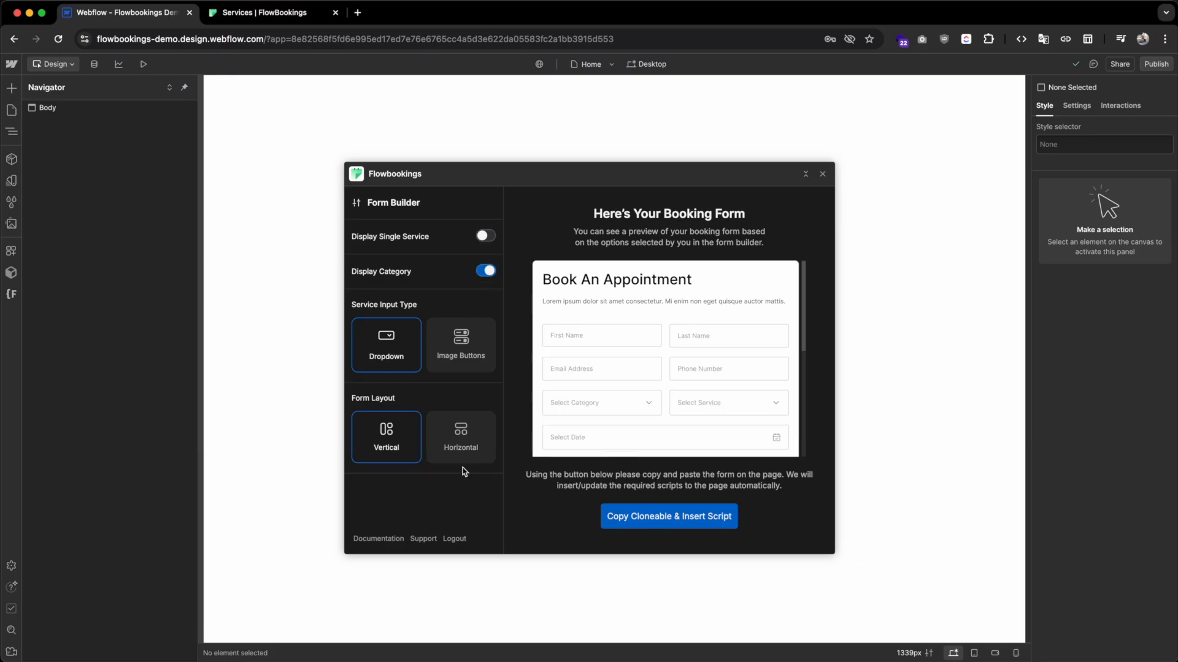
{"action": "left_click", "coordinate": [656, 522]}
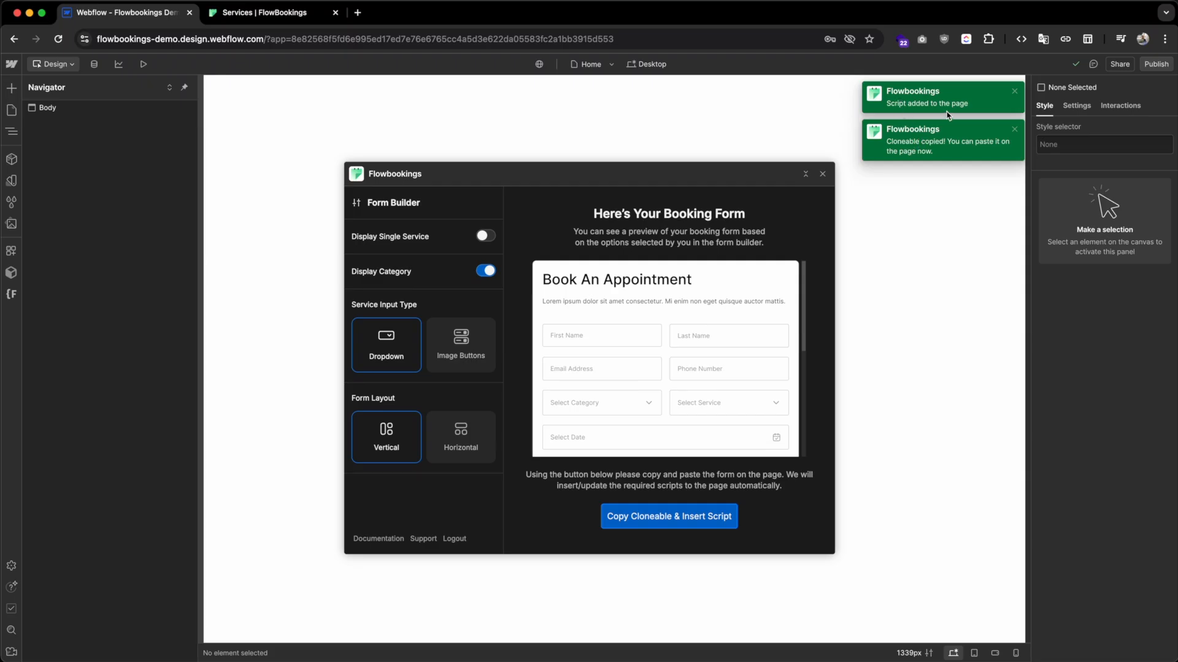
{"action": "left_click", "coordinate": [823, 173]}
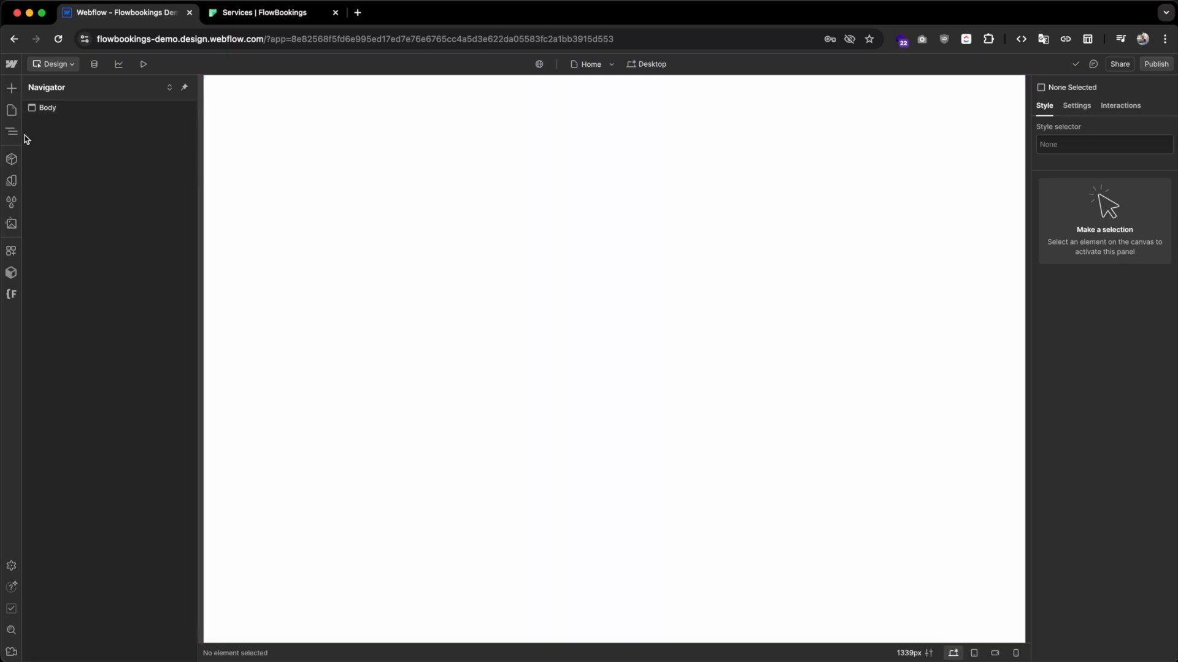
Step: Examine the code added by apps in the Home page's settings and save the page's changes
{"action": "left_click", "coordinate": [11, 110]}
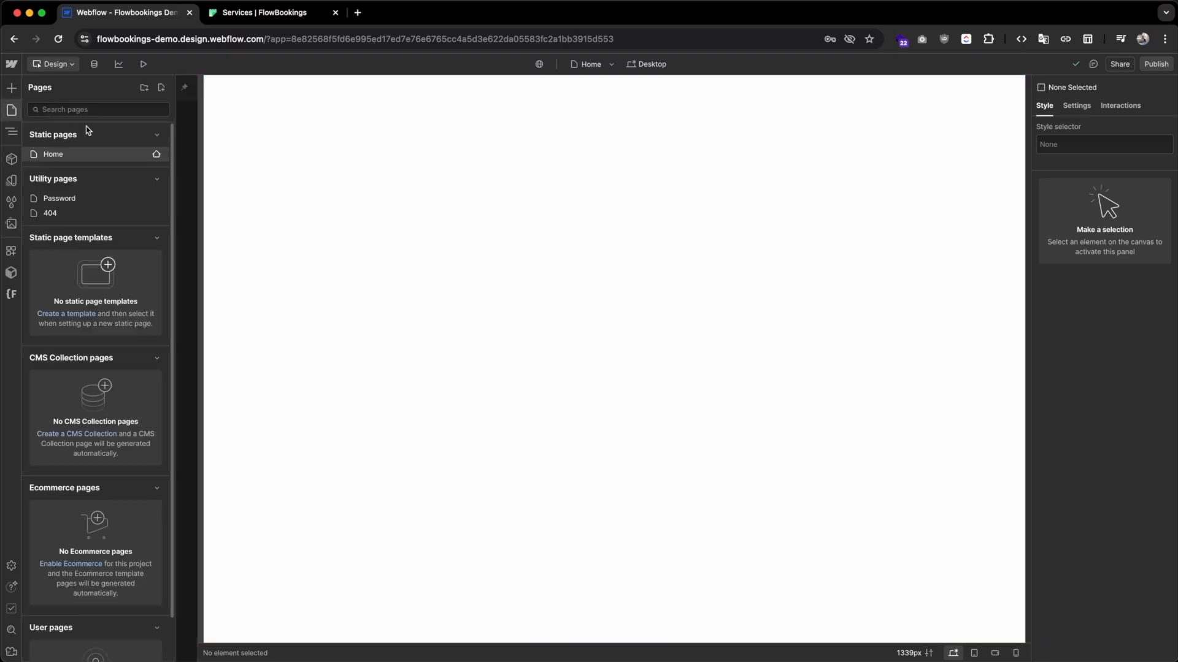
{"action": "left_click", "coordinate": [156, 154]}
{"action": "scroll", "coordinate": [342, 458], "scroll_direction": "down", "scroll_amount": 10}
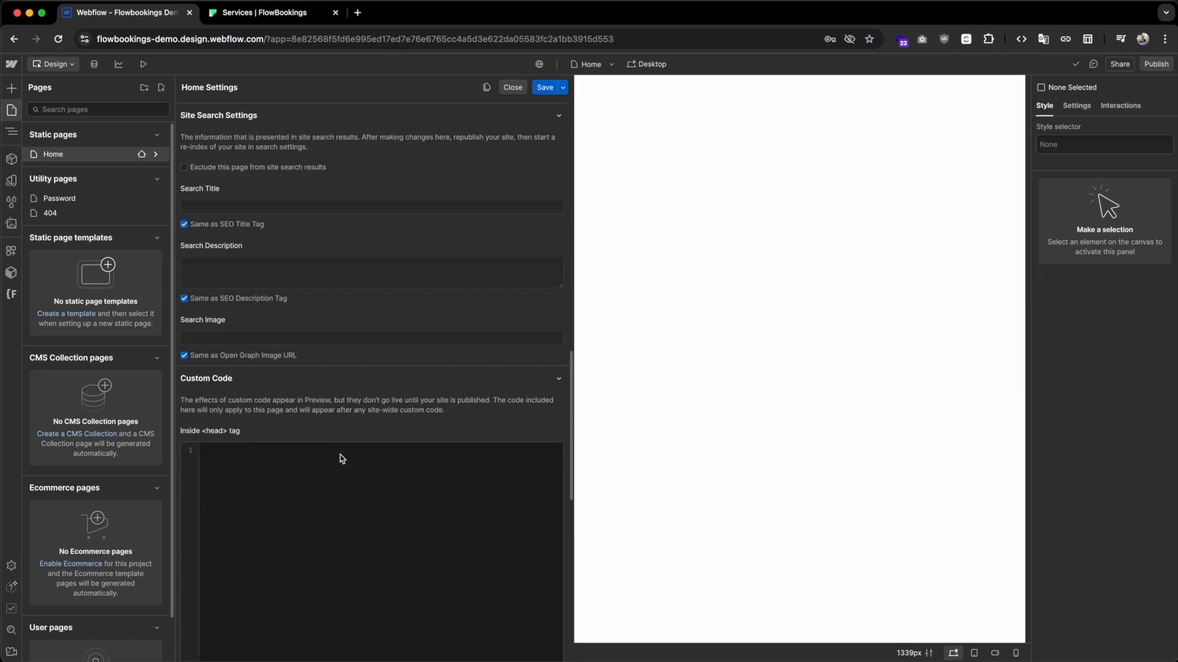
{"action": "scroll", "coordinate": [342, 459], "scroll_direction": "down", "scroll_amount": 10}
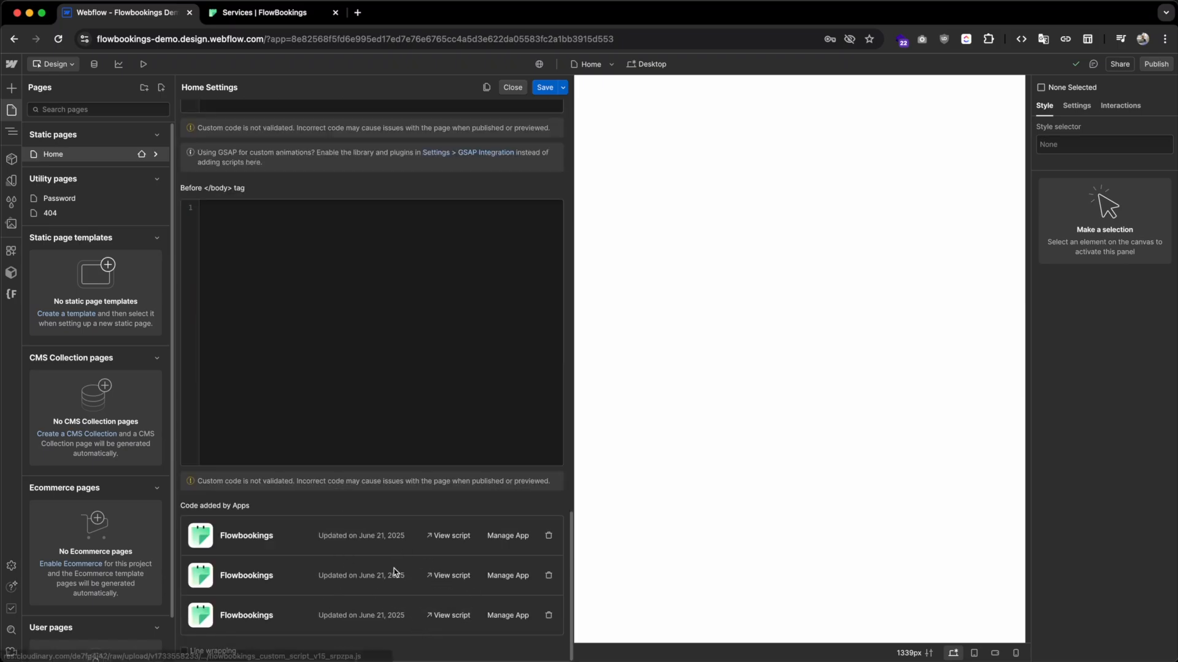
{"action": "left_click", "coordinate": [513, 87]}
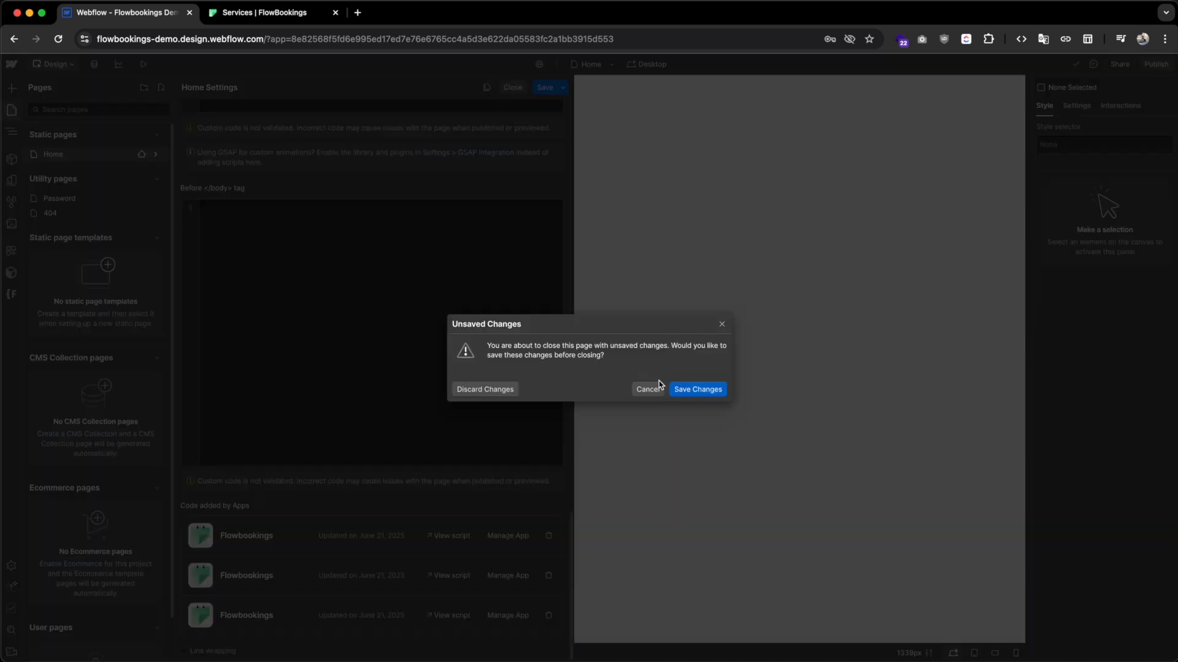
{"action": "left_click", "coordinate": [689, 389]}
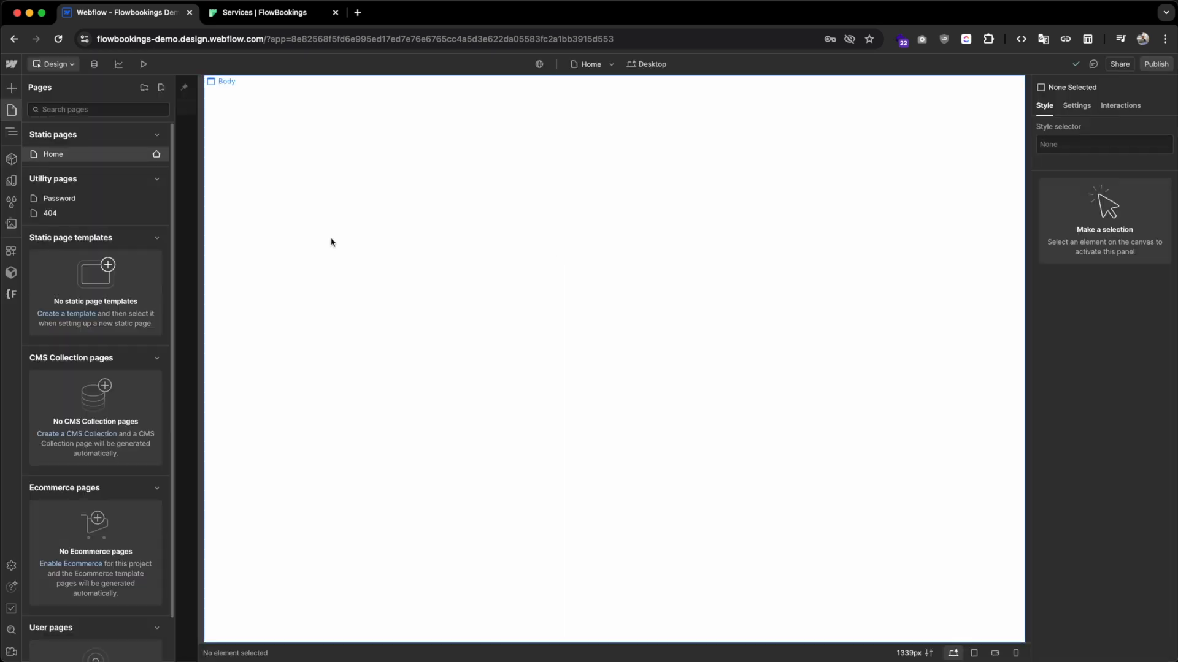
Step: Paste the copied booking form into the Home page's Body and select its text input fields for inspection
{"action": "left_click", "coordinate": [227, 187]}
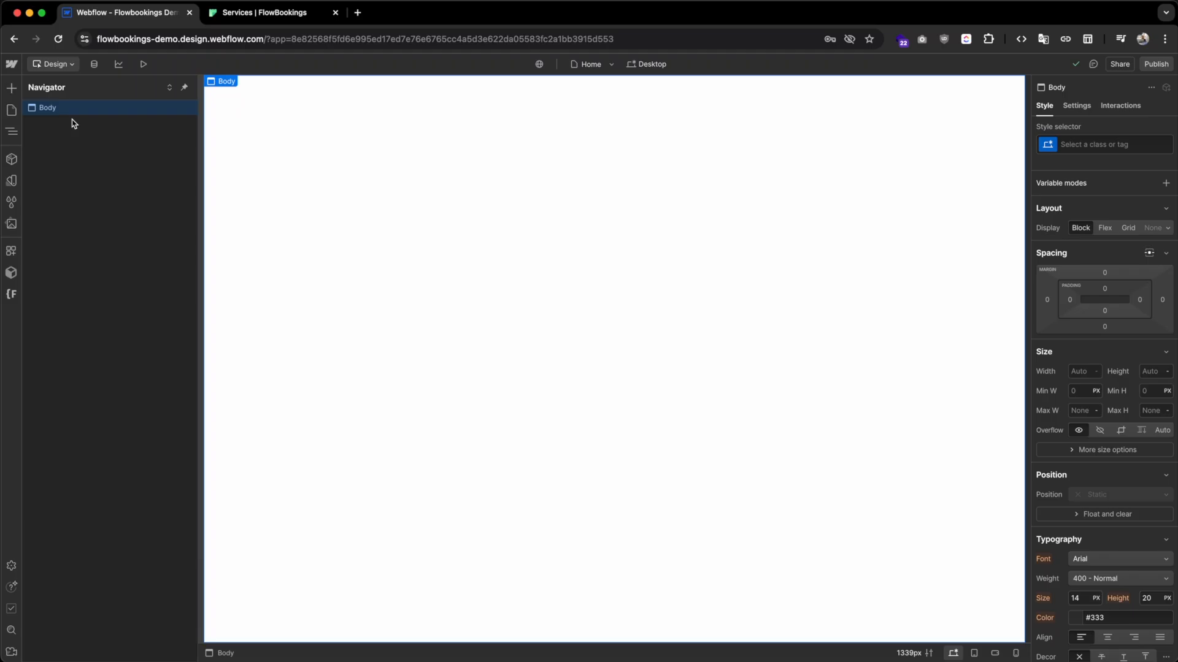
{"action": "key", "text": "super+v"}
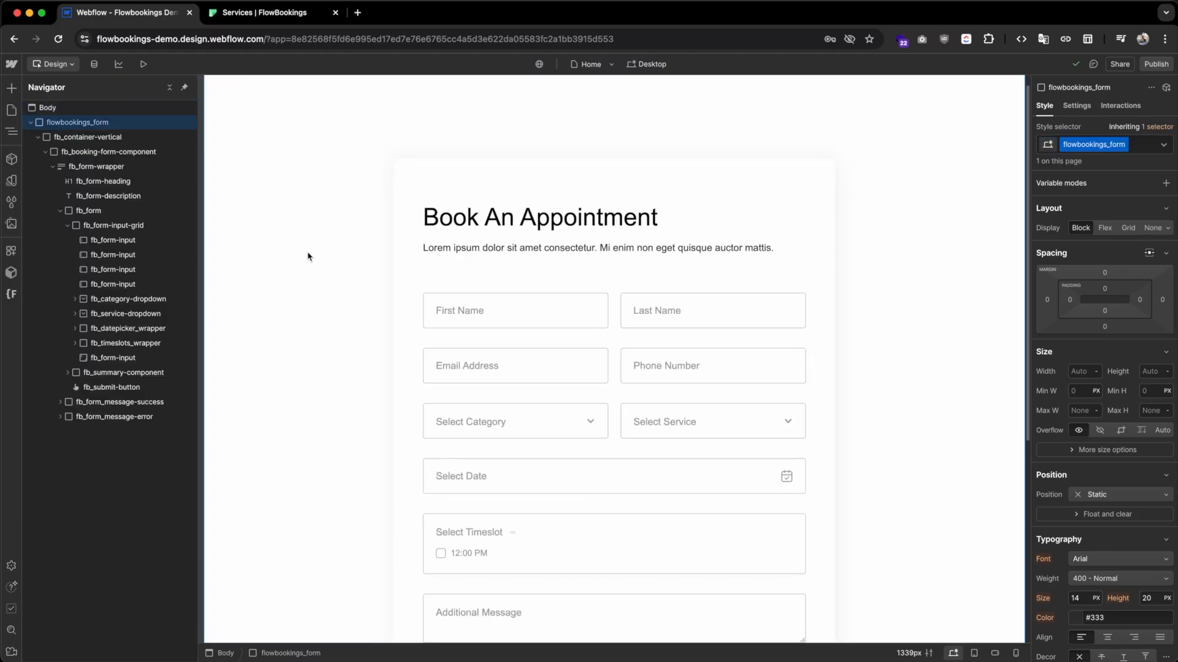
{"action": "left_click", "coordinate": [447, 310]}
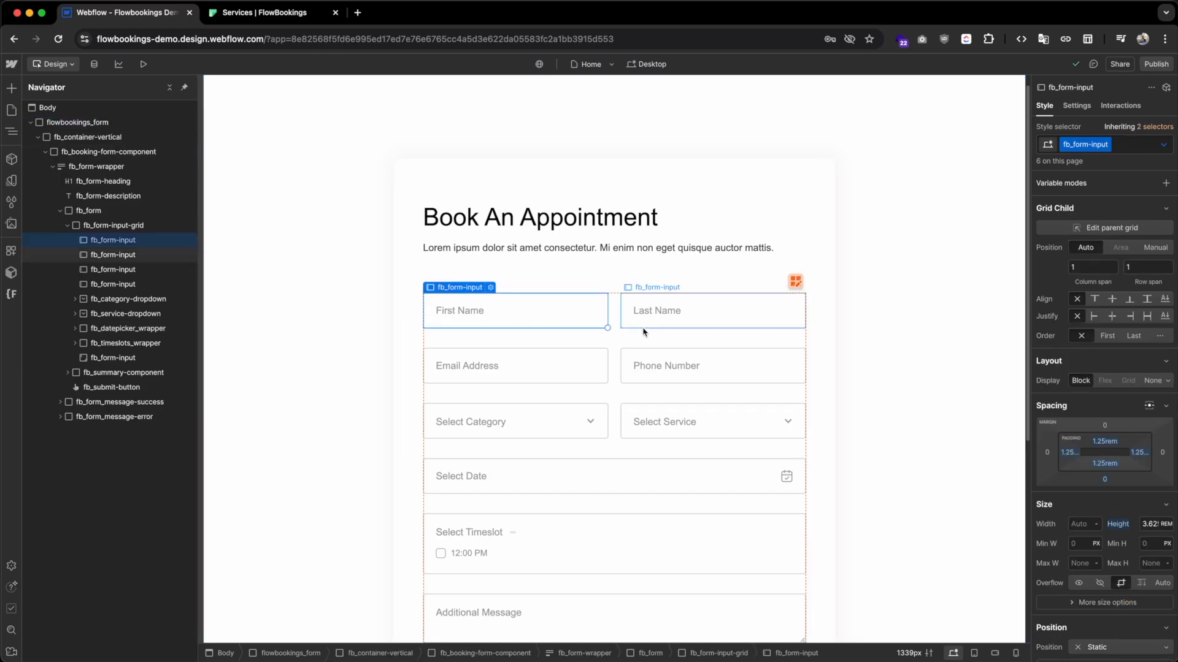
{"action": "left_click", "coordinate": [573, 370]}
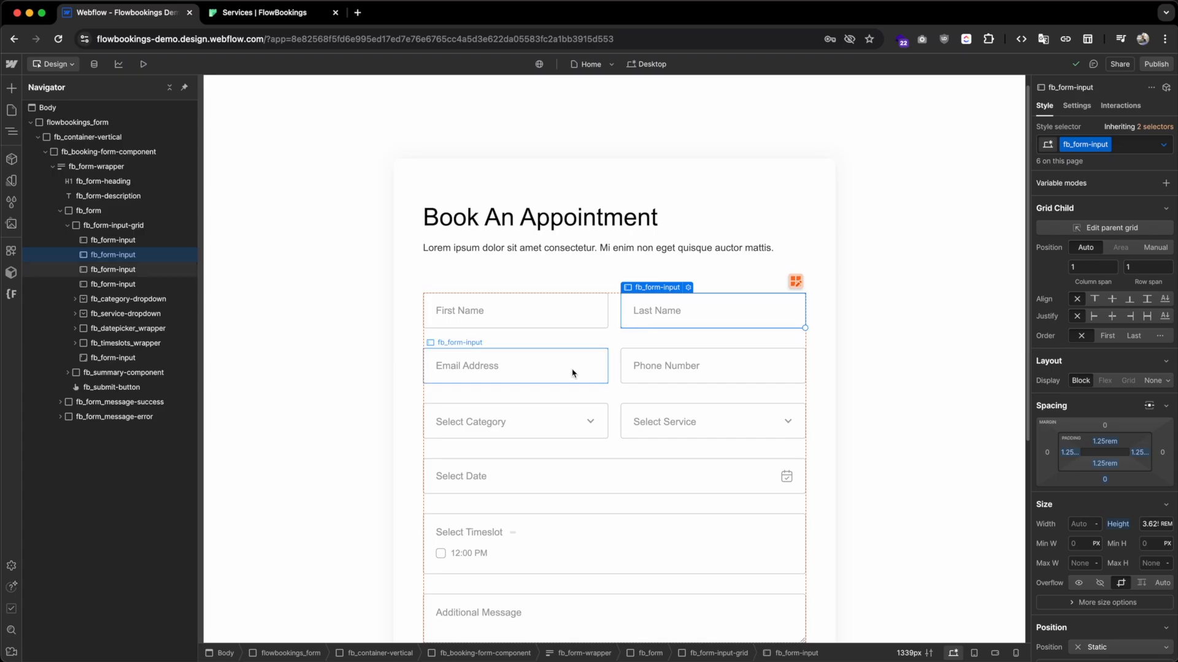
Step: Set the Select Category dropdown's menu to Show in its element settings
{"action": "left_click", "coordinate": [586, 429]}
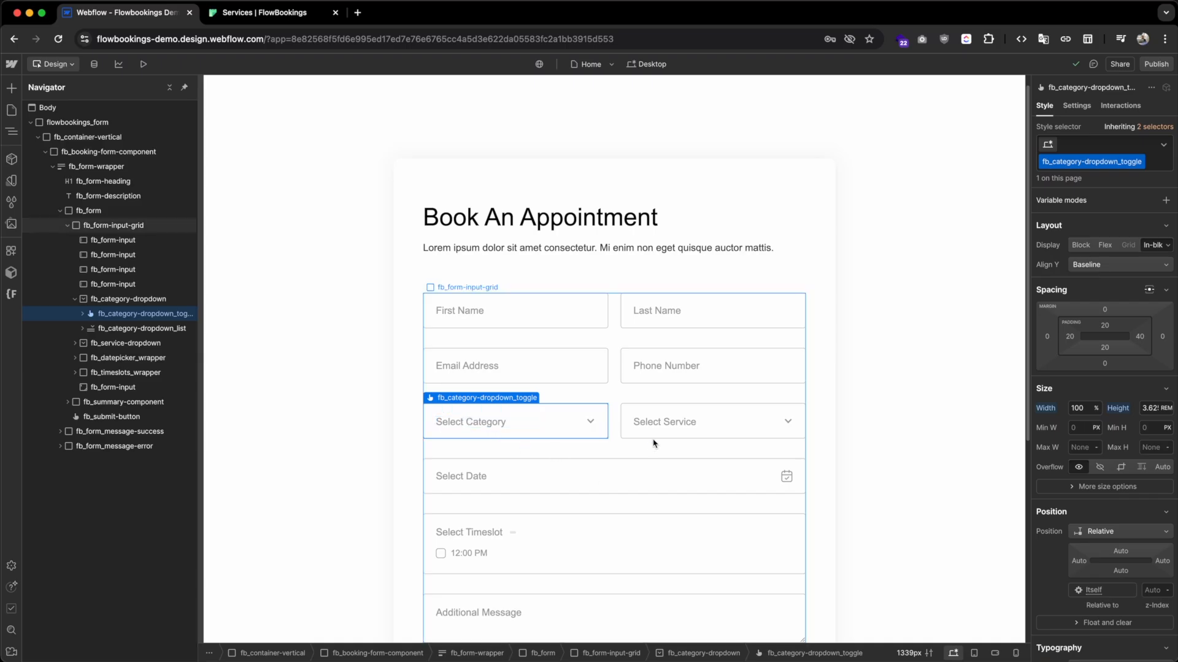
{"action": "key", "text": "d"}
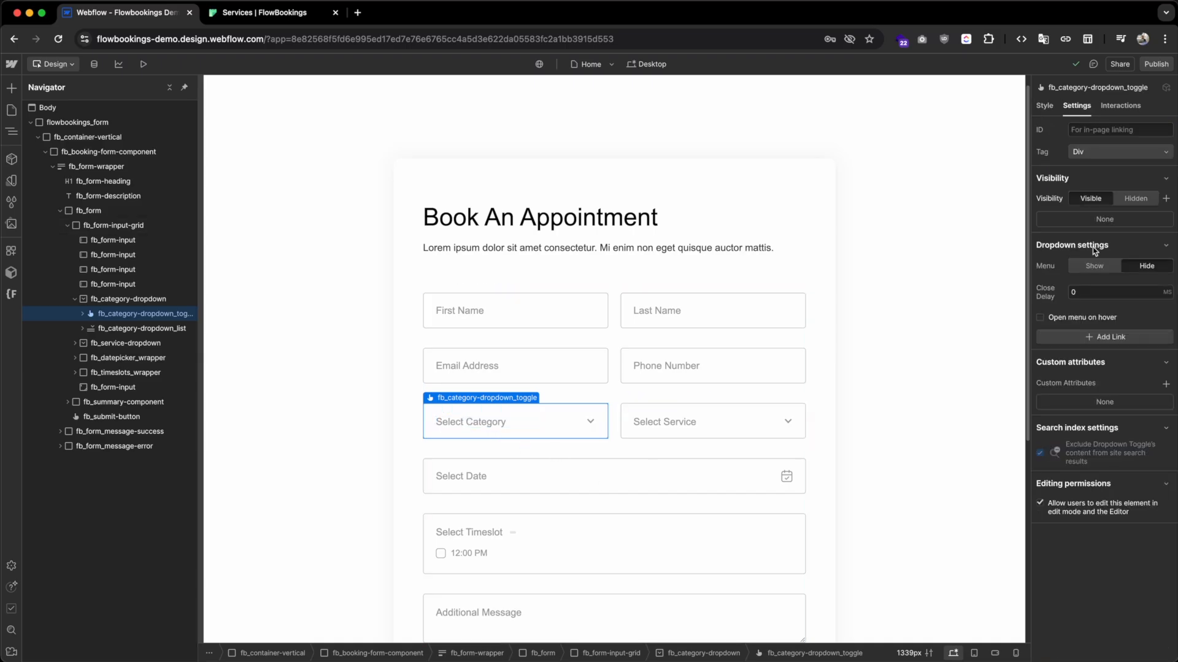
{"action": "left_click", "coordinate": [1094, 266]}
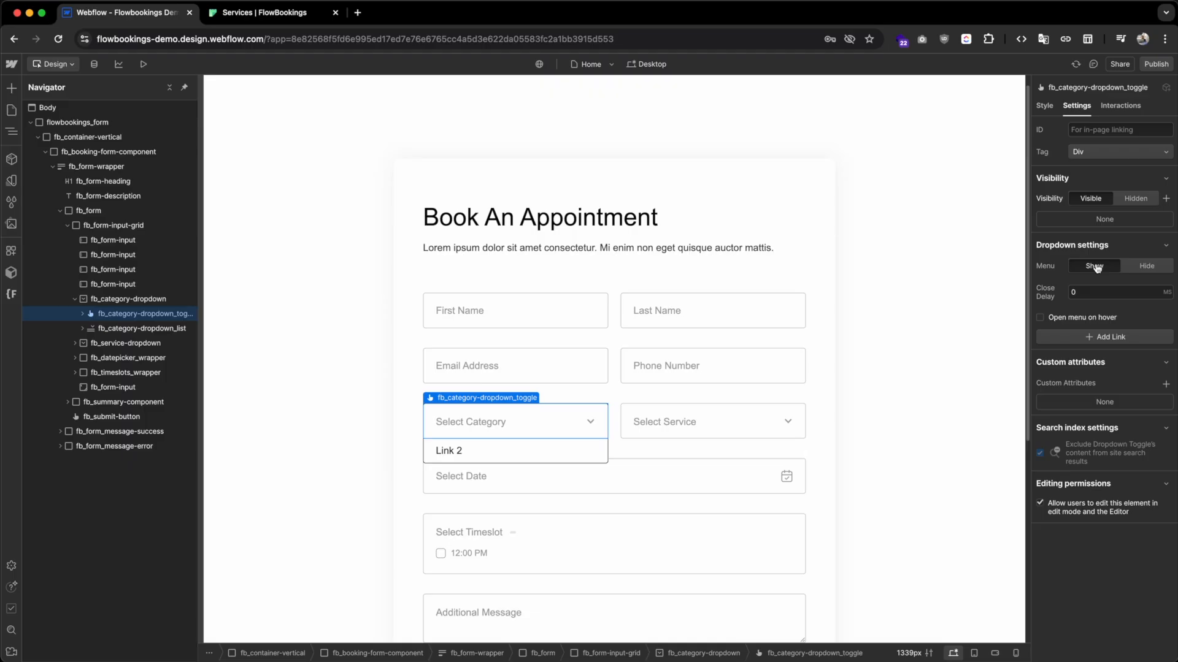
Step: Inspect the element settings of the category list's Dropdown Link and the First Name field, including its custom attribute
{"action": "left_click", "coordinate": [586, 458]}
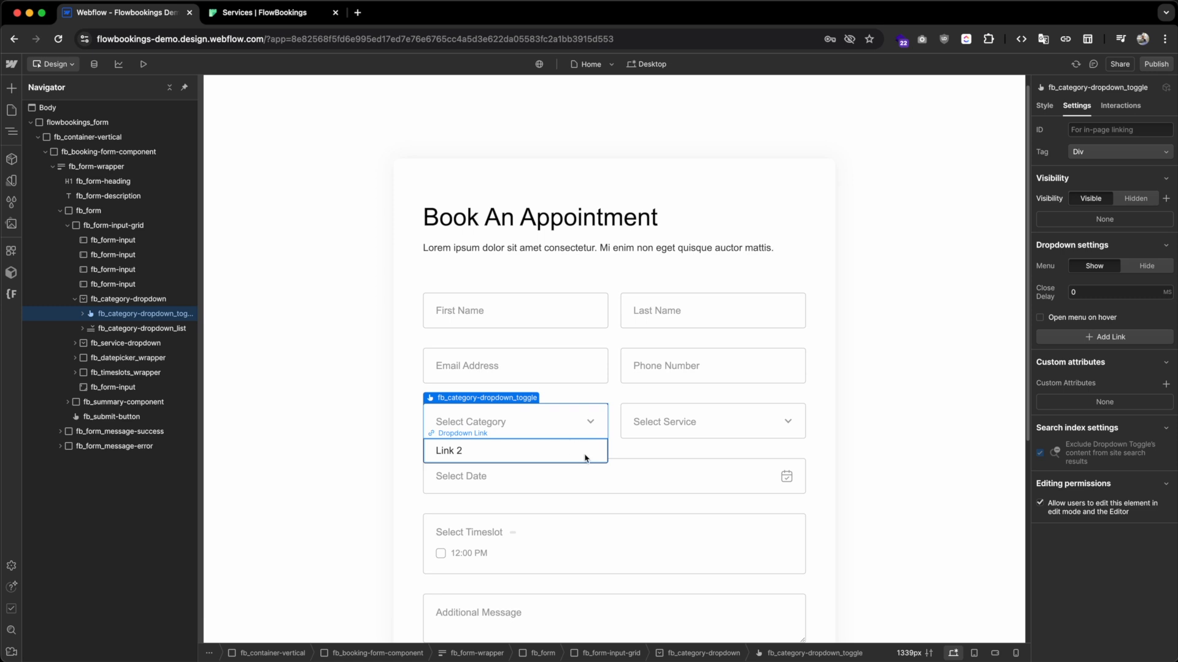
{"action": "scroll", "coordinate": [586, 457], "scroll_direction": "down", "scroll_amount": 5}
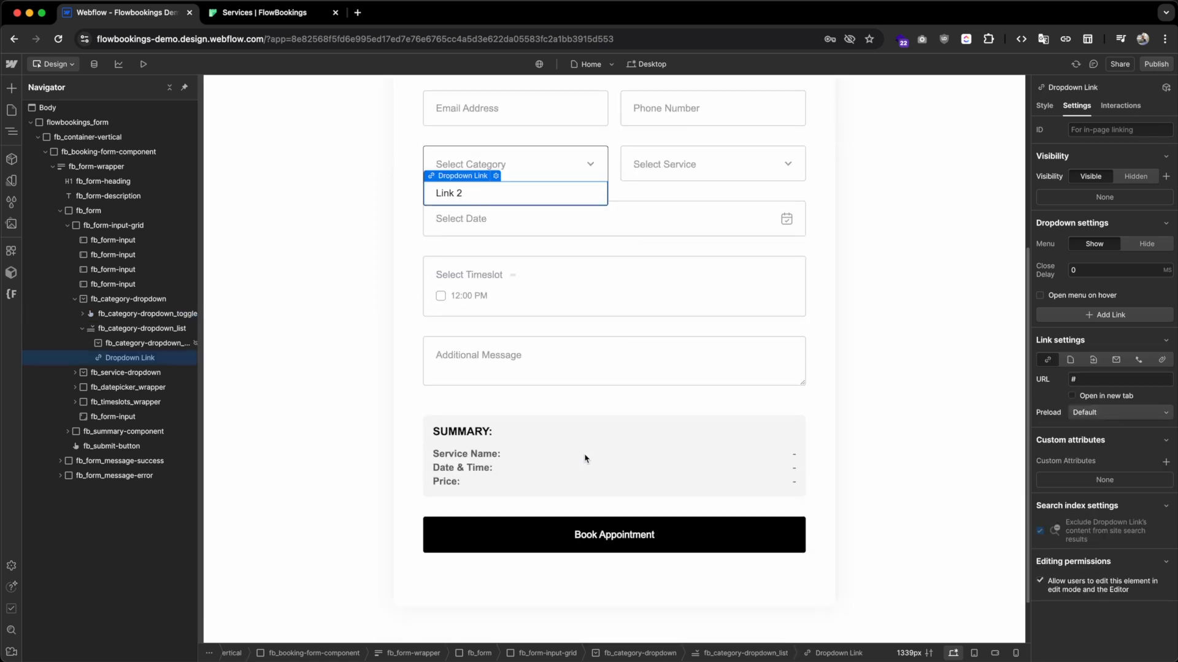
{"action": "scroll", "coordinate": [590, 448], "scroll_direction": "up", "scroll_amount": 2}
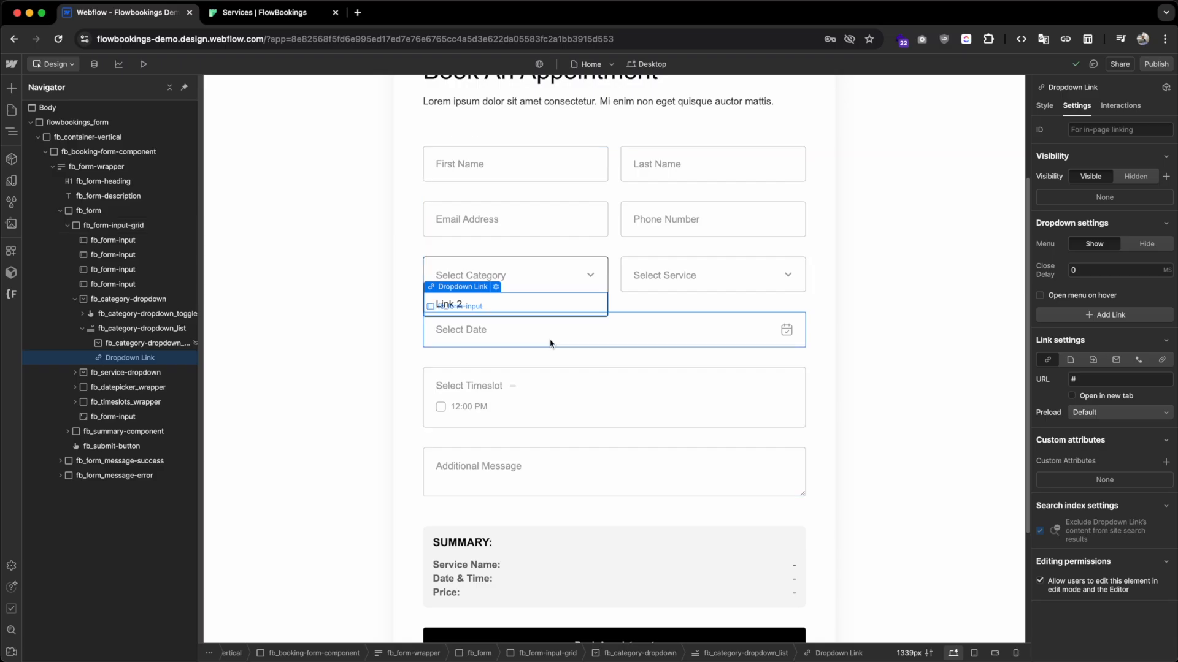
{"action": "left_click", "coordinate": [517, 164]}
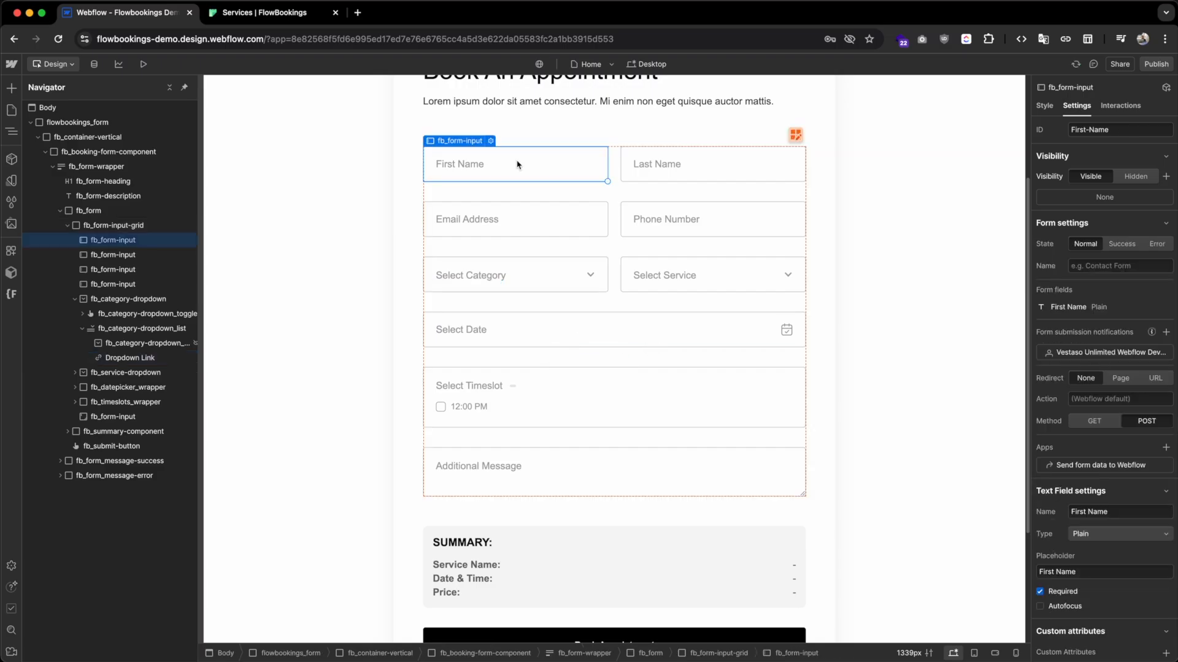
{"action": "scroll", "coordinate": [1055, 607], "scroll_direction": "down", "scroll_amount": 2}
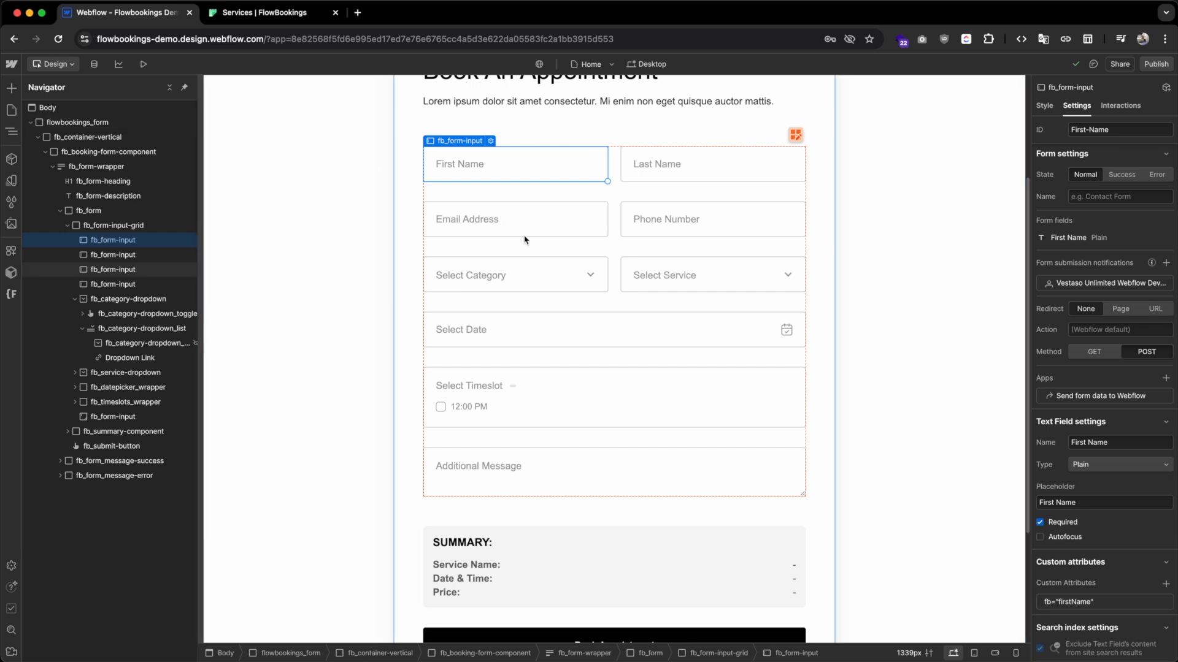
{"action": "scroll", "coordinate": [564, 260], "scroll_direction": "up", "scroll_amount": 3}
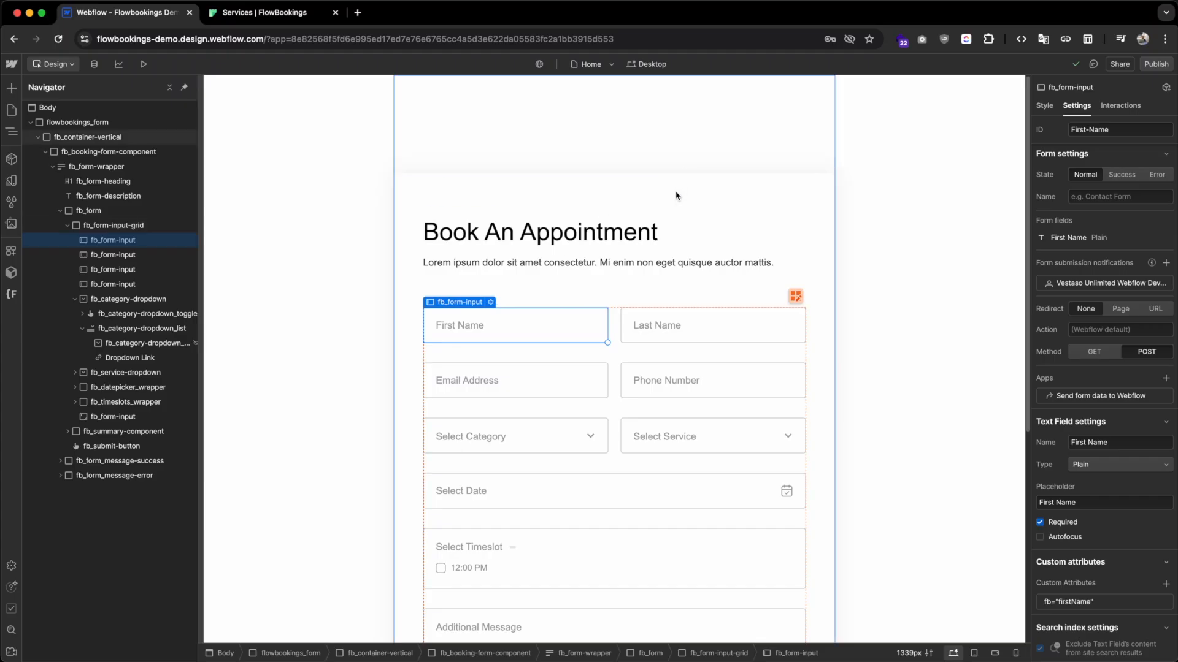
Step: Publish the site to the flowbookings-demo.webflow.io staging domain and open the live page
{"action": "left_click", "coordinate": [1155, 64]}
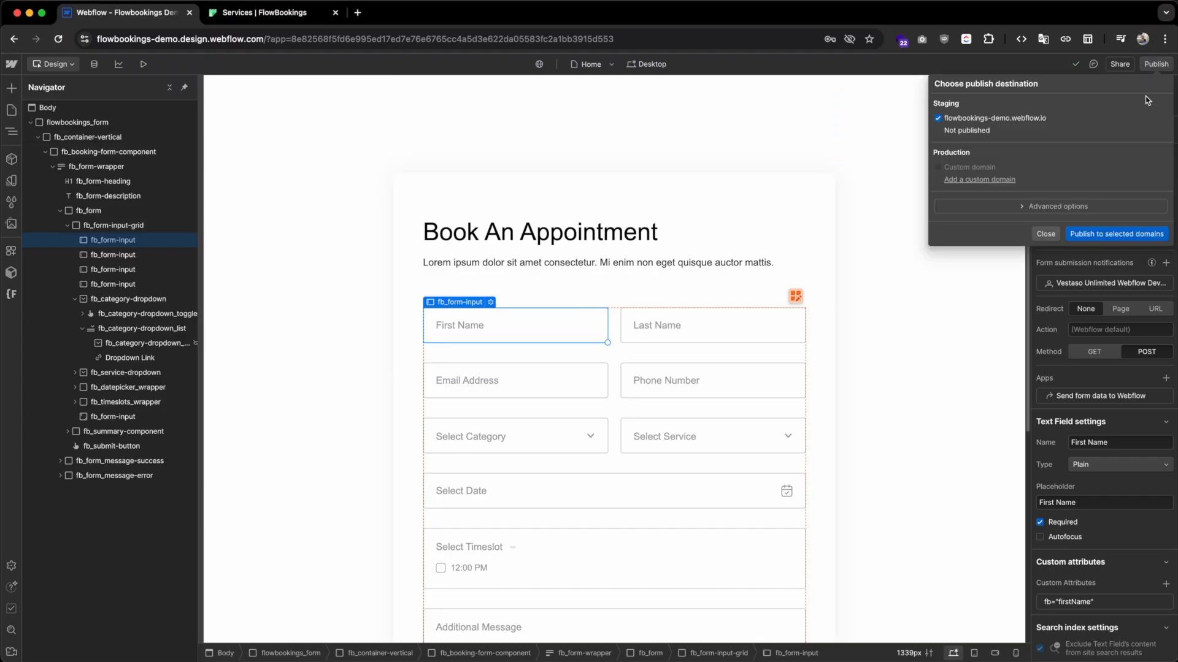
{"action": "left_click", "coordinate": [1113, 234]}
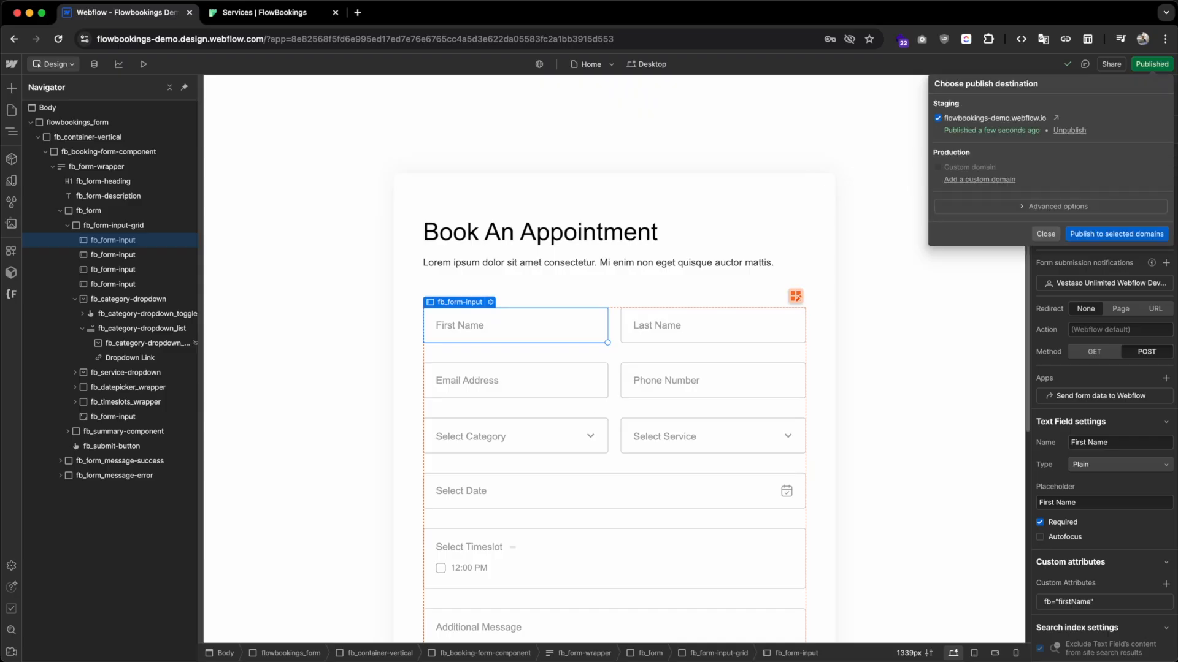
{"action": "left_click", "coordinate": [996, 116]}
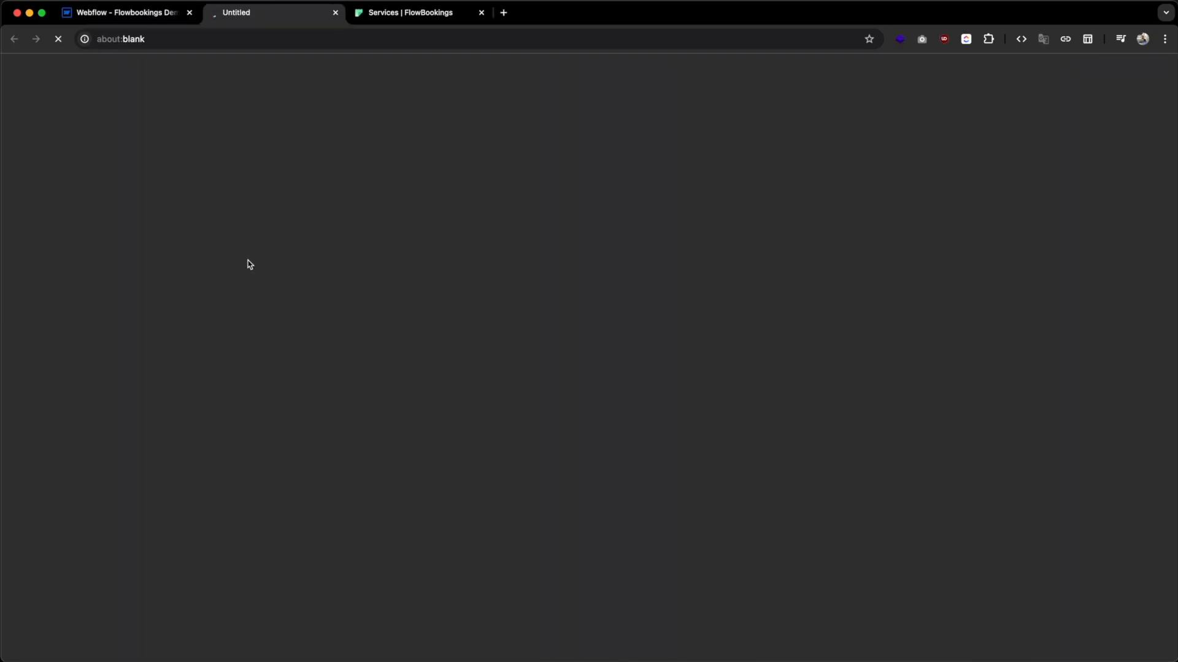
Step: On the live booking form, choose the Testing Services category and the Hair Spa service
{"action": "scroll", "coordinate": [331, 312], "scroll_direction": "down", "scroll_amount": 2}
{"action": "left_click", "coordinate": [497, 361]}
{"action": "scroll", "coordinate": [509, 445], "scroll_direction": "down", "scroll_amount": 1}
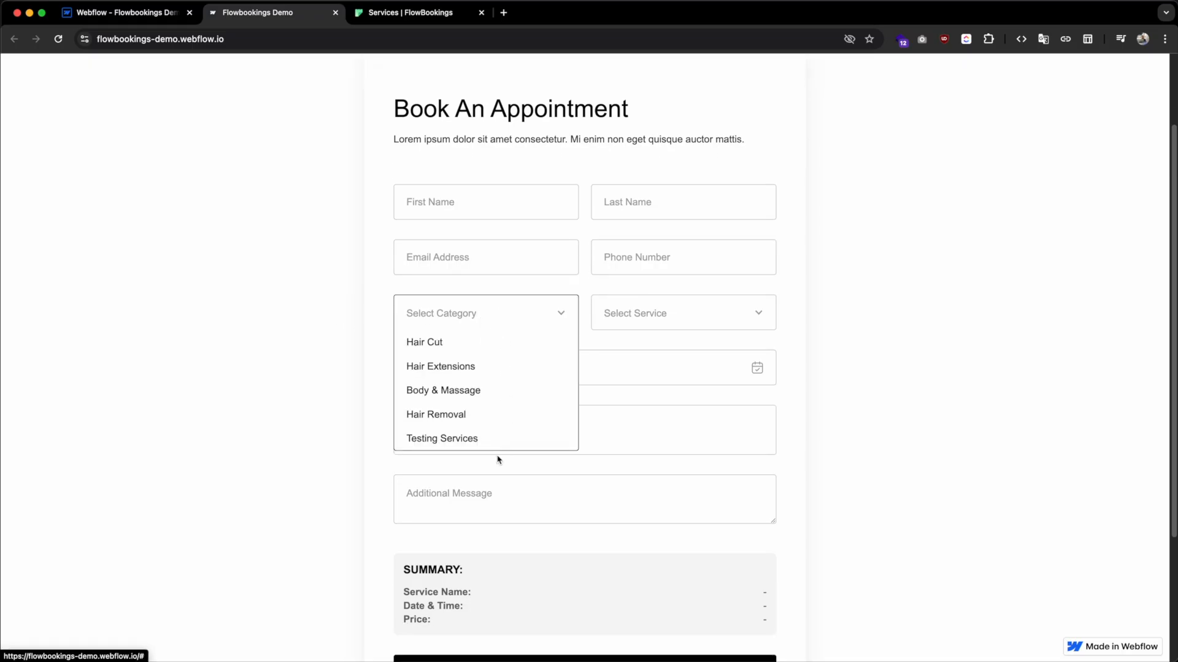
{"action": "left_click", "coordinate": [466, 440]}
{"action": "left_click", "coordinate": [697, 328]}
{"action": "left_click", "coordinate": [662, 342]}
Step: Fill in the customer's first name, last name, email address and phone number in the booking form
{"action": "left_click", "coordinate": [460, 201]}
{"action": "scroll", "coordinate": [345, 310], "scroll_direction": "up", "scroll_amount": 2}
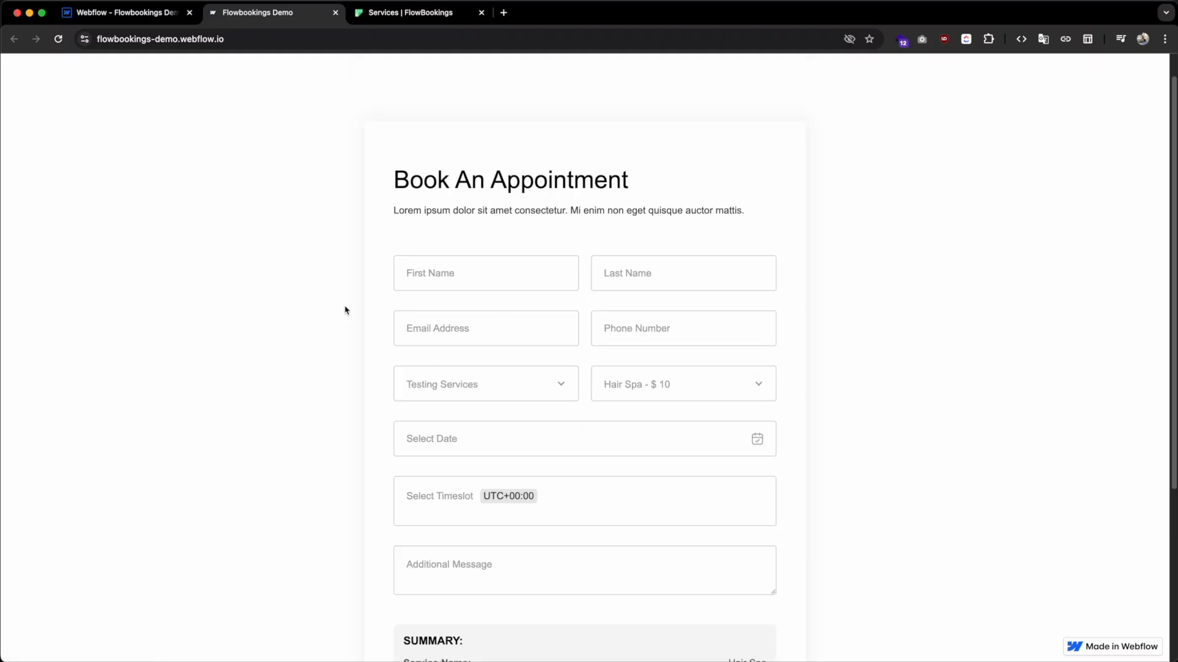
{"action": "left_click", "coordinate": [487, 265]}
{"action": "type", "text": "John"}
{"action": "key", "text": "Tab"}
{"action": "type", "text": "Doe"}
{"action": "key", "text": "Tab"}
{"action": "type", "text": "johndoe@testing.com"}
{"action": "key", "text": "Tab"}
{"action": "type", "text": "9876543210"}
Step: Set the appointment date to 2025-06-24 and choose the 10:15AM timeslot
{"action": "left_click", "coordinate": [484, 452]}
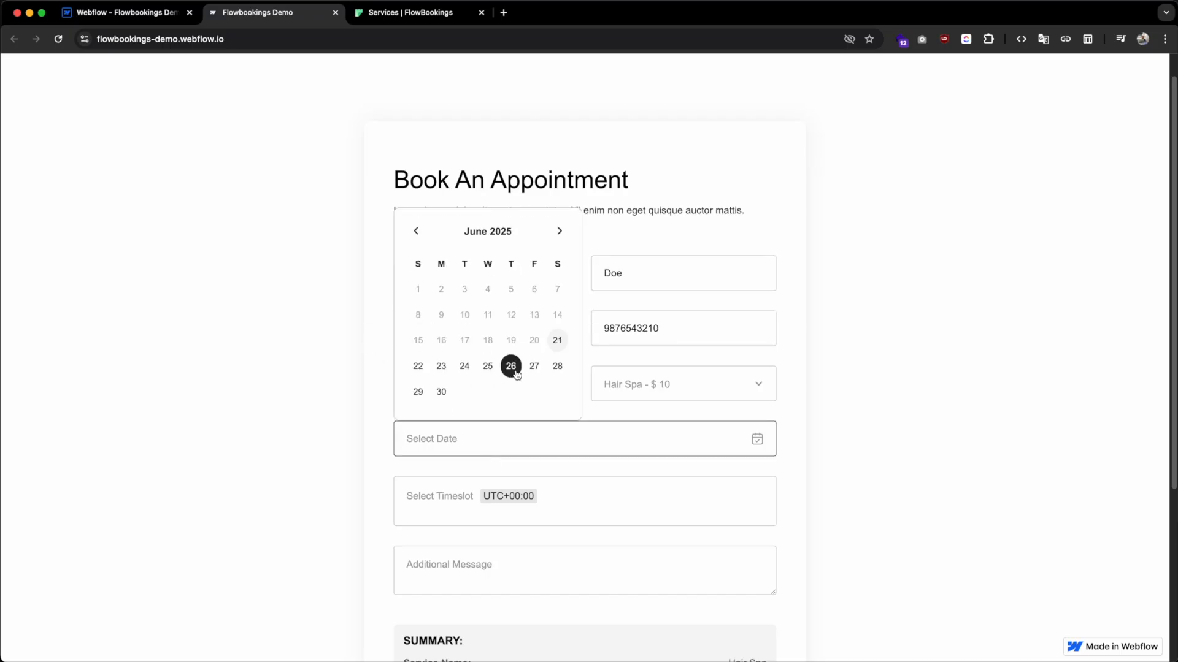
{"action": "left_click", "coordinate": [465, 367]}
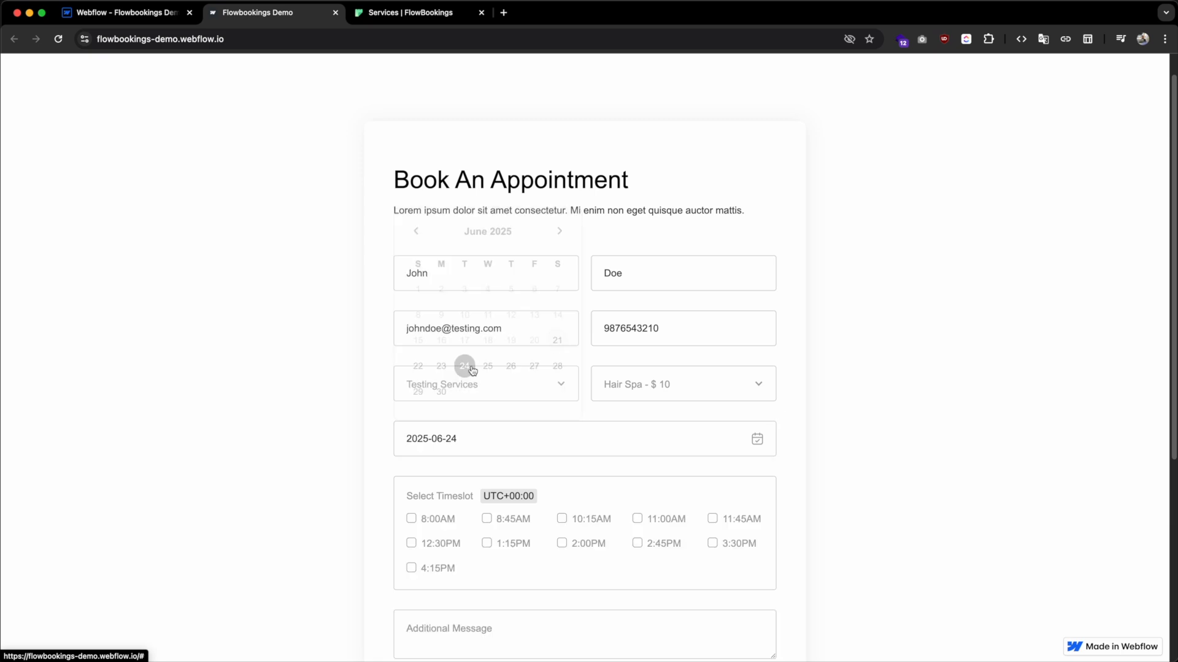
{"action": "scroll", "coordinate": [546, 589], "scroll_direction": "down", "scroll_amount": 4}
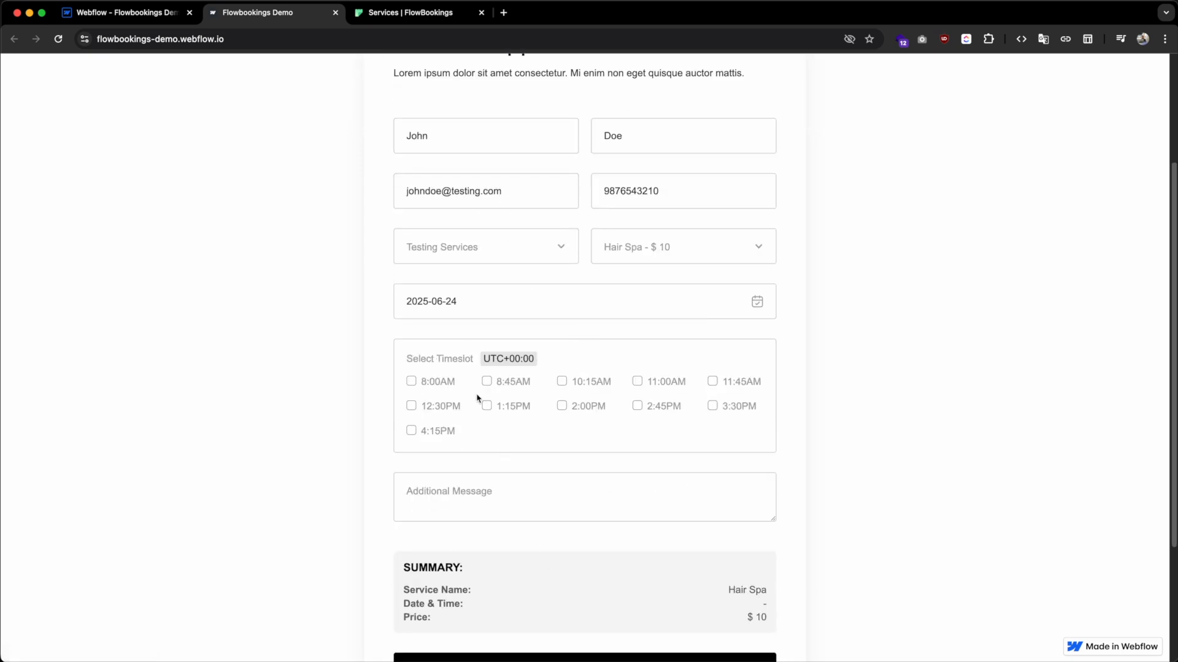
{"action": "left_click", "coordinate": [562, 381]}
Step: Enter "I am testing this out" as the additional message and submit the appointment booking
{"action": "scroll", "coordinate": [505, 457], "scroll_direction": "down", "scroll_amount": 3}
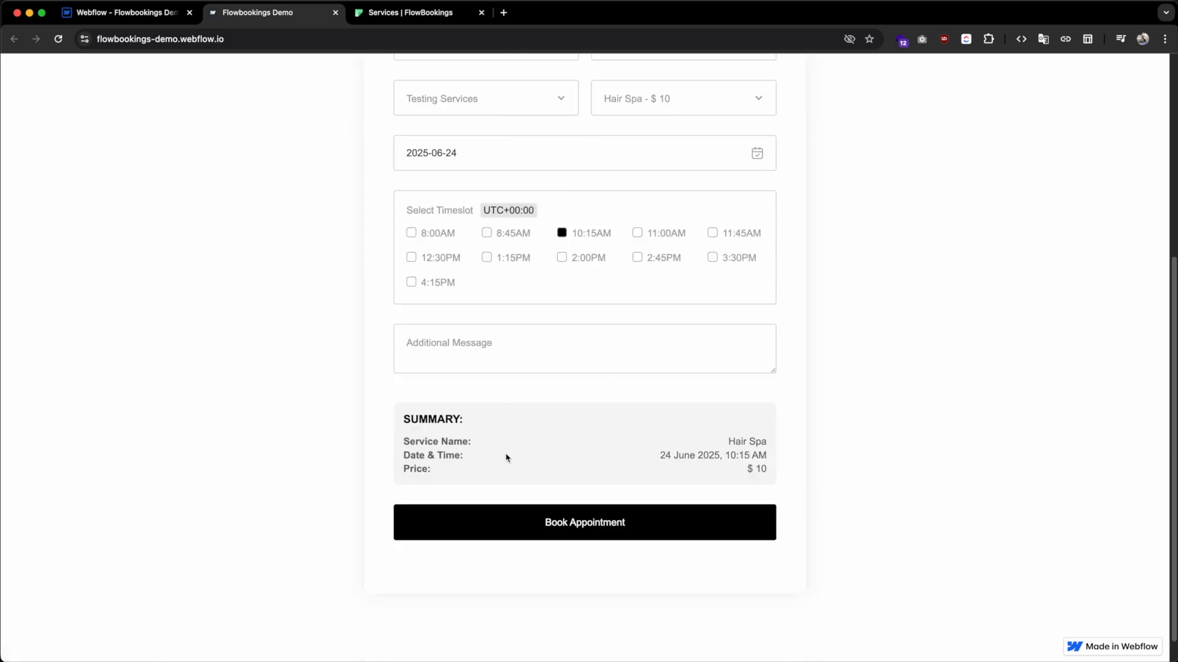
{"action": "left_click", "coordinate": [460, 305]}
{"action": "type", "text": "I am testing this out"}
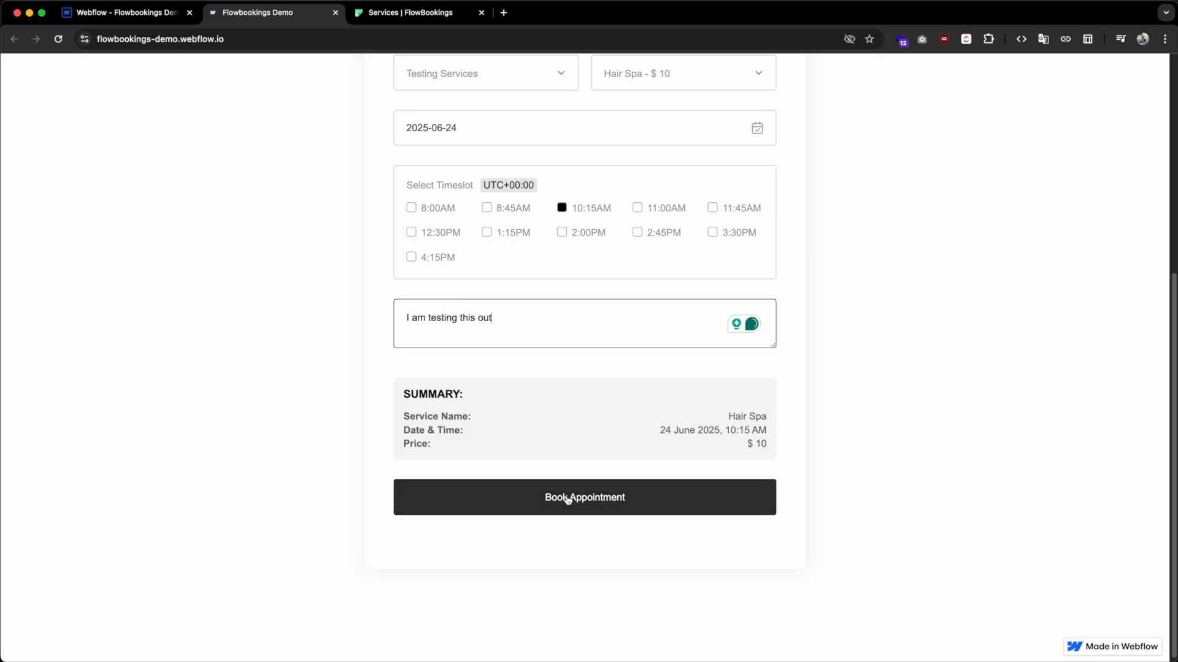
{"action": "left_click", "coordinate": [565, 497]}
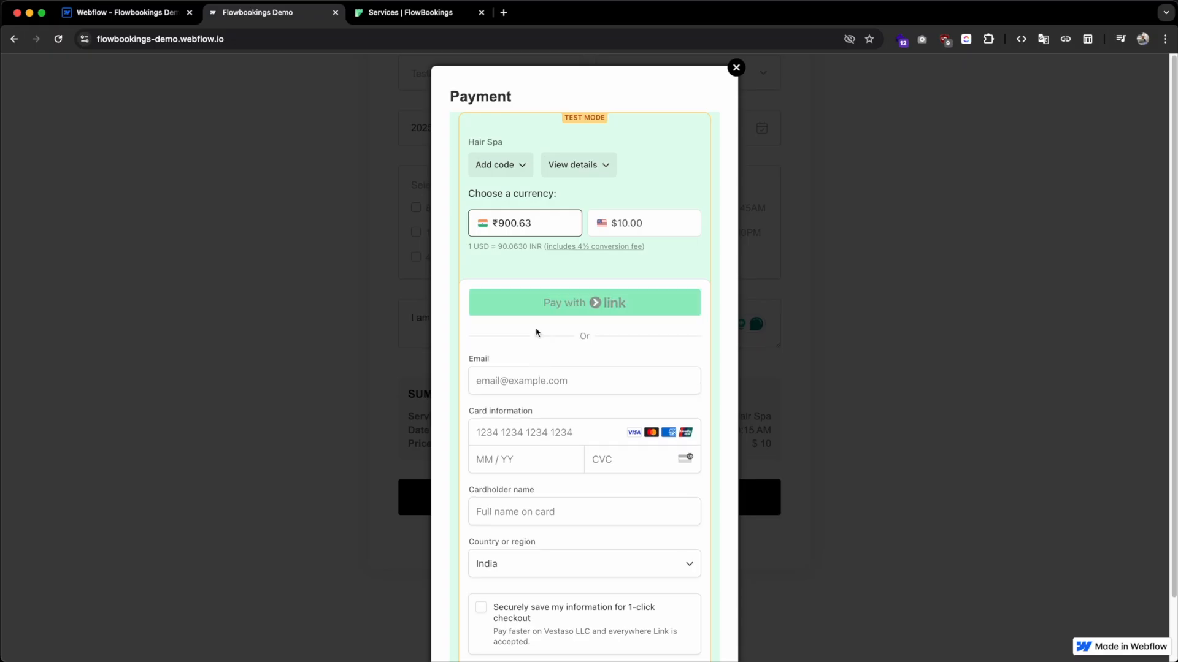
Step: Pay for the Hair Spa booking in test mode, entering the customer's email and the card number in the Payment form
{"action": "left_click", "coordinate": [535, 391]}
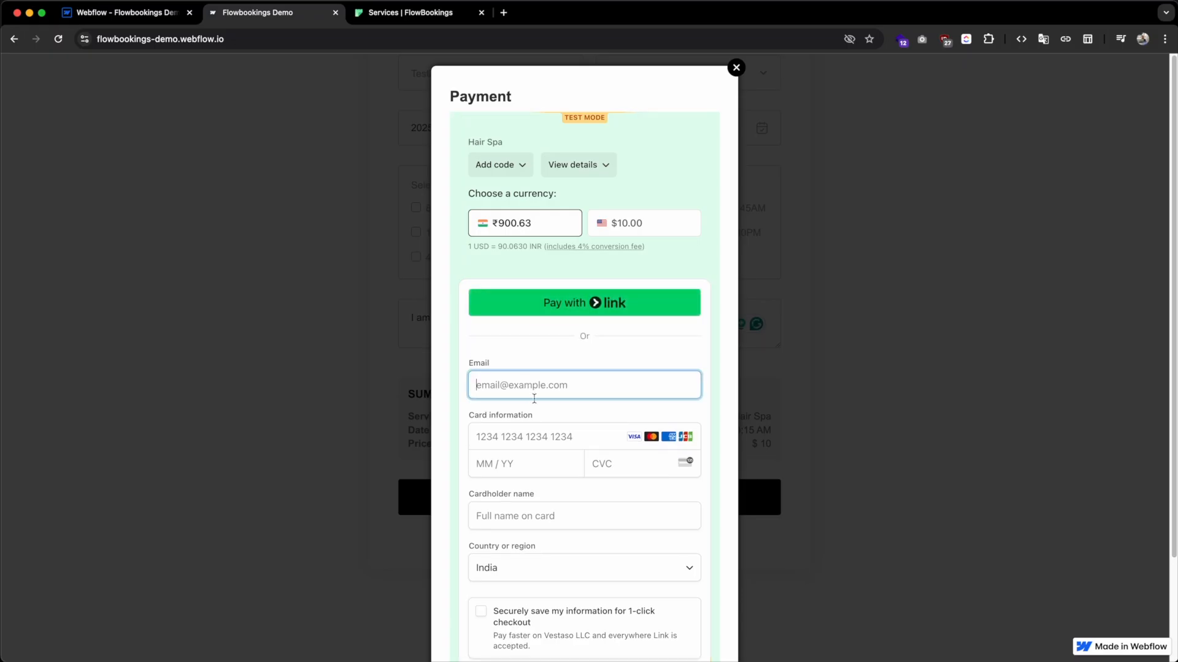
{"action": "scroll", "coordinate": [534, 391], "scroll_direction": "down", "scroll_amount": 1}
{"action": "key", "text": "super+v"}
{"action": "key", "text": "Tab"}
{"action": "type", "text": "424242442"}
{"action": "key", "text": "BackSpace"}
{"action": "key", "text": "BackSpace"}
{"action": "type", "text": "242424242"}
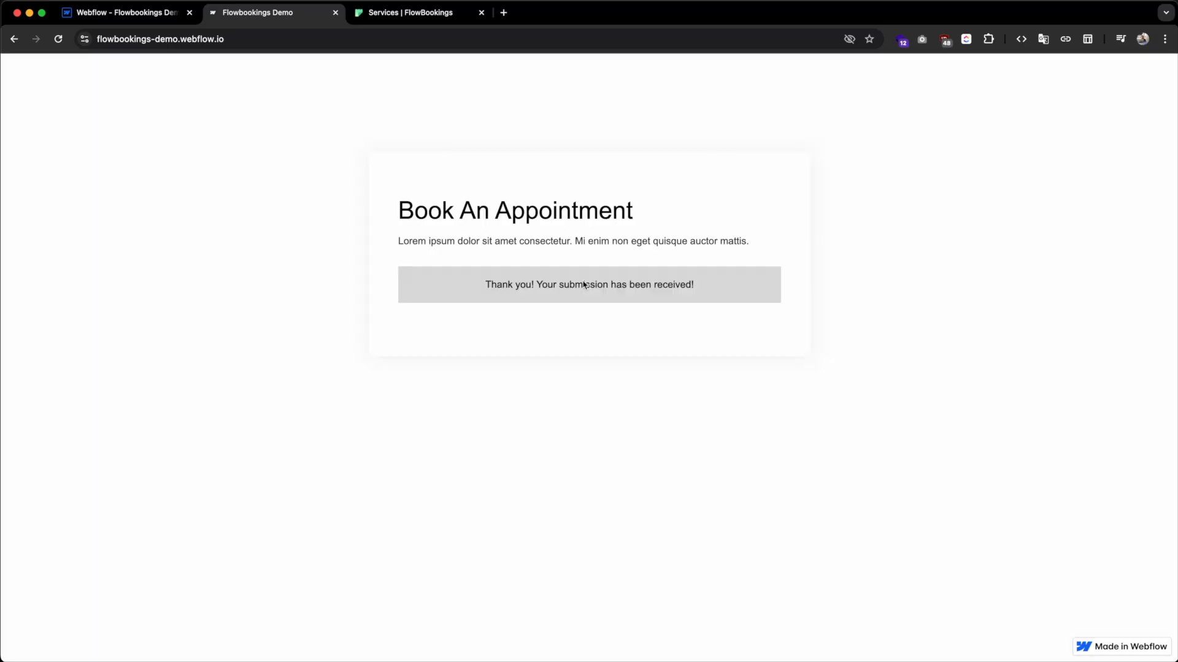
Step: Read the submission message shown in place of the booking form, highlighting its text
{"action": "left_click_drag", "start_coordinate": [508, 325], "coordinate": [610, 335]}
{"action": "left_click_drag", "start_coordinate": [484, 284], "coordinate": [623, 286]}
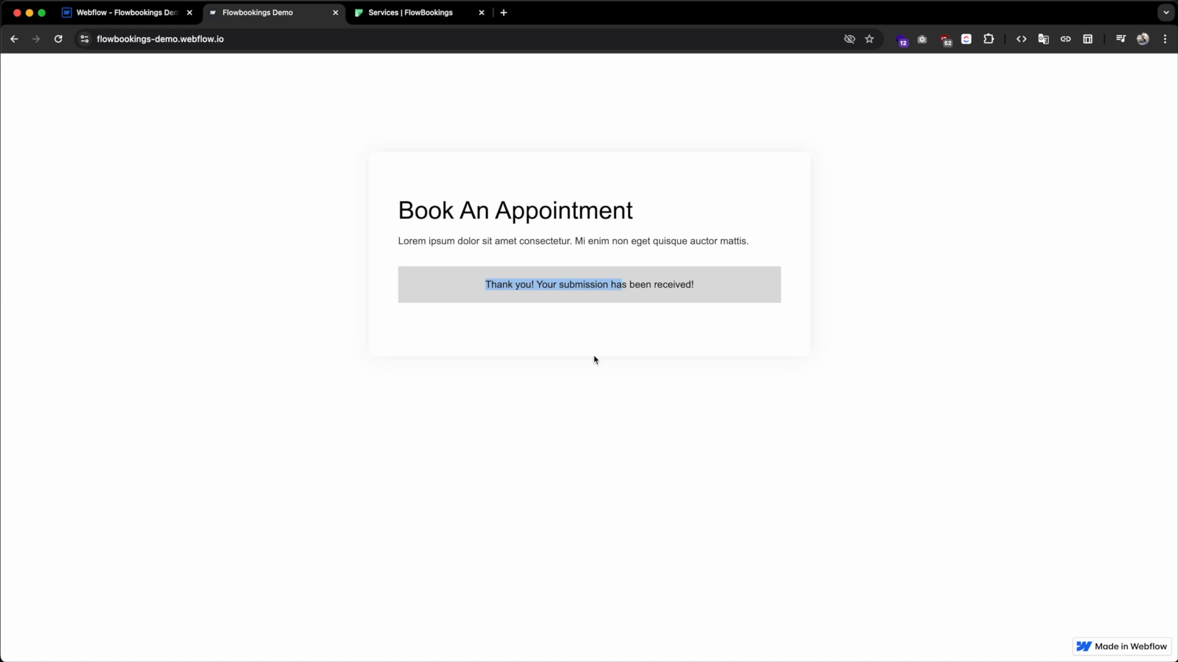
{"action": "left_click", "coordinate": [553, 385]}
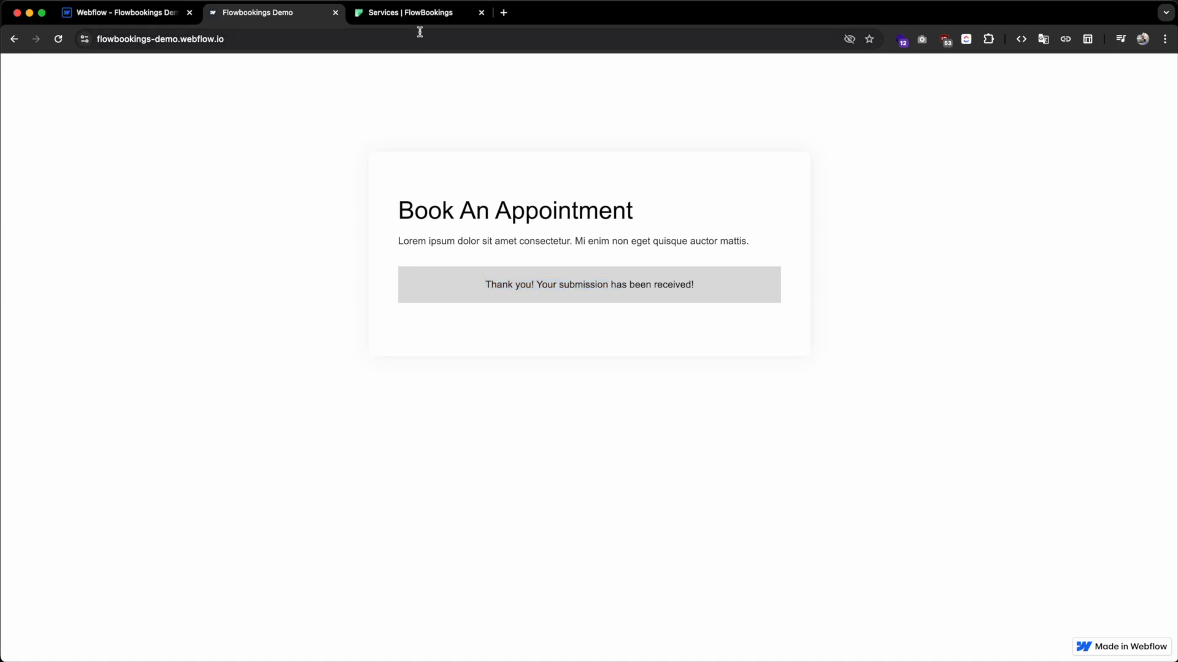
Step: Switch to FlowBookings, list the pending bookings, and approve the Hair Spa booking for 24 Jun 25 at 10:15 AM
{"action": "left_click", "coordinate": [425, 13]}
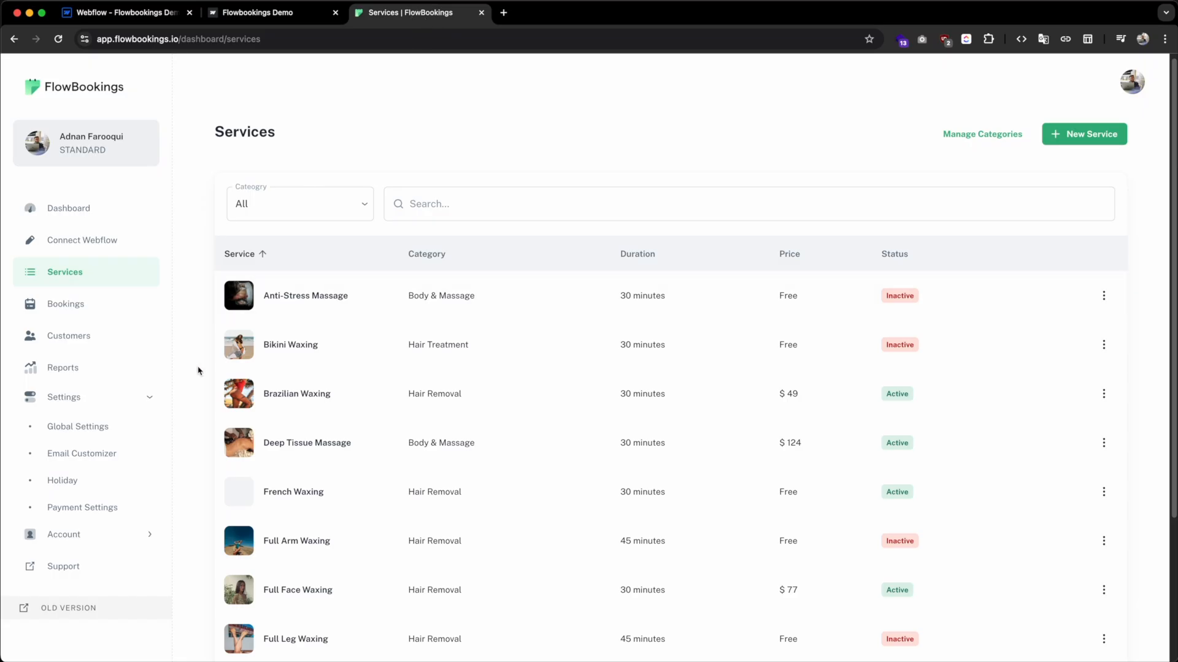
{"action": "left_click", "coordinate": [66, 303]}
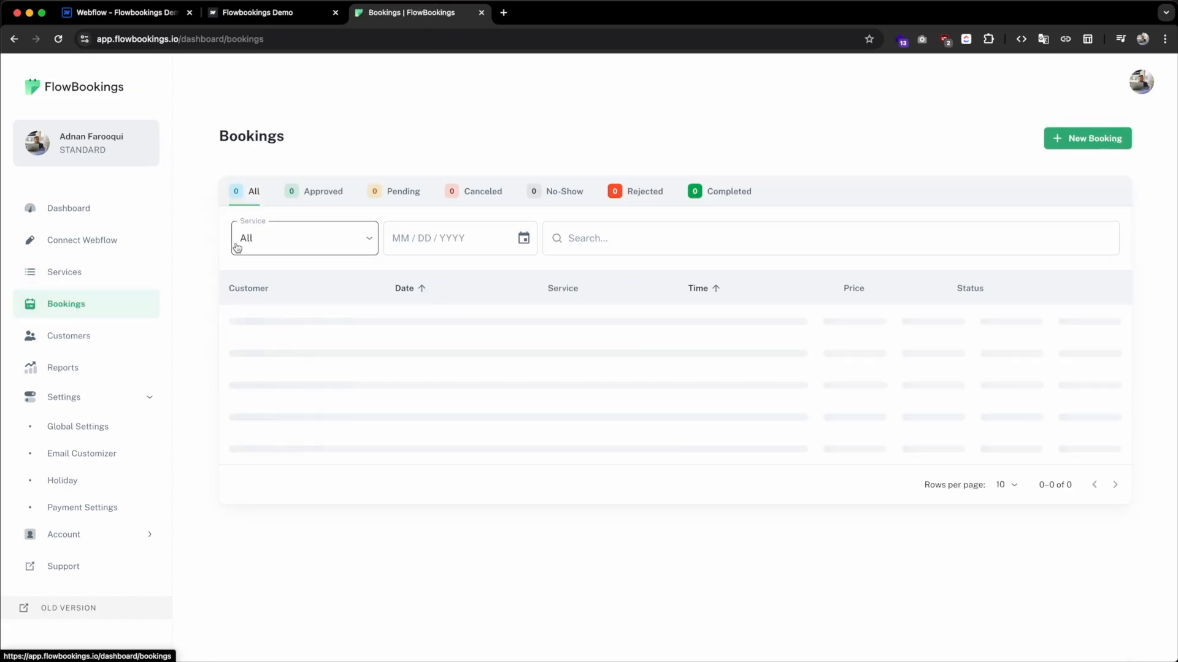
{"action": "left_click", "coordinate": [385, 193]}
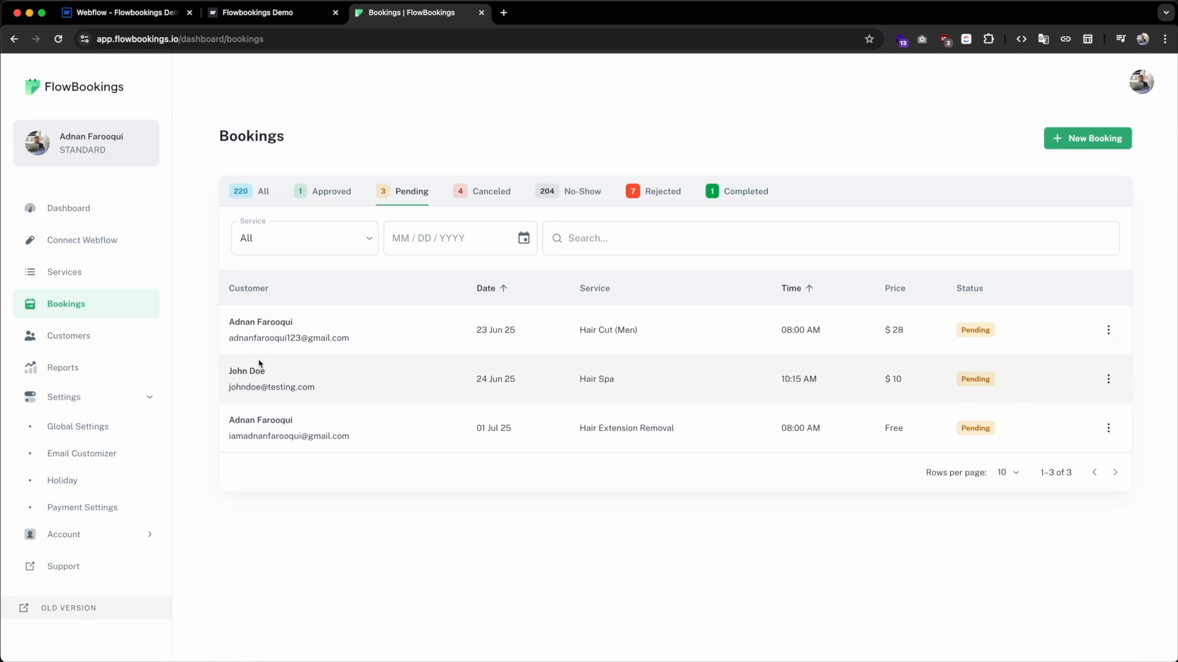
{"action": "left_click", "coordinate": [1108, 379]}
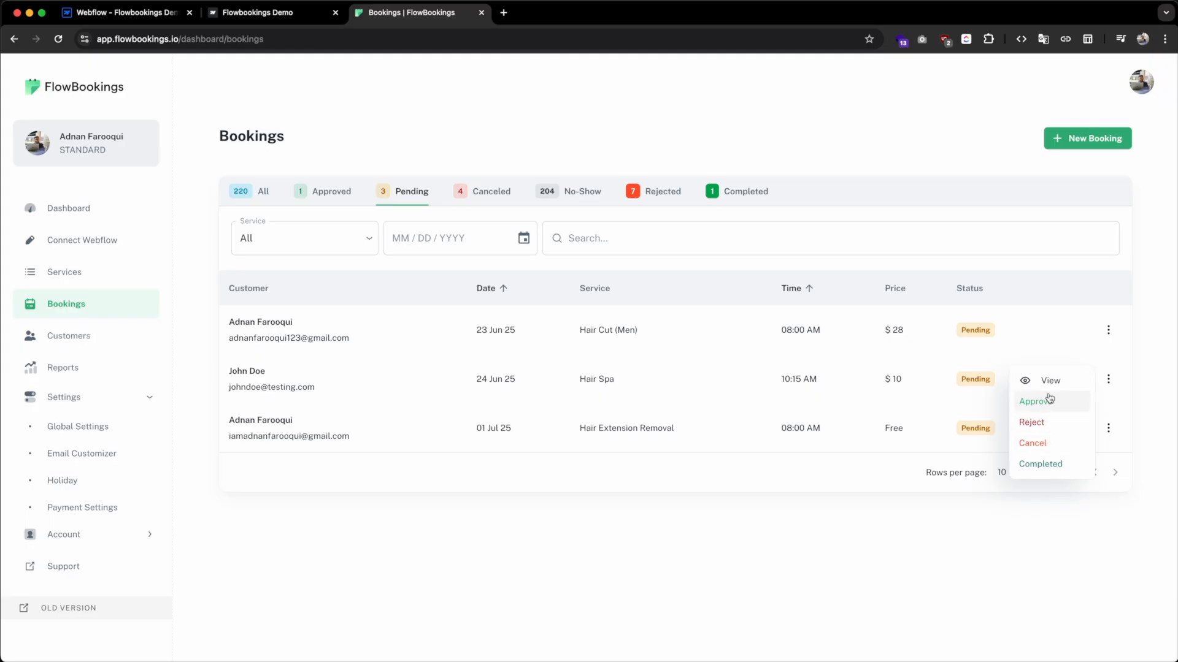
{"action": "left_click", "coordinate": [1049, 400]}
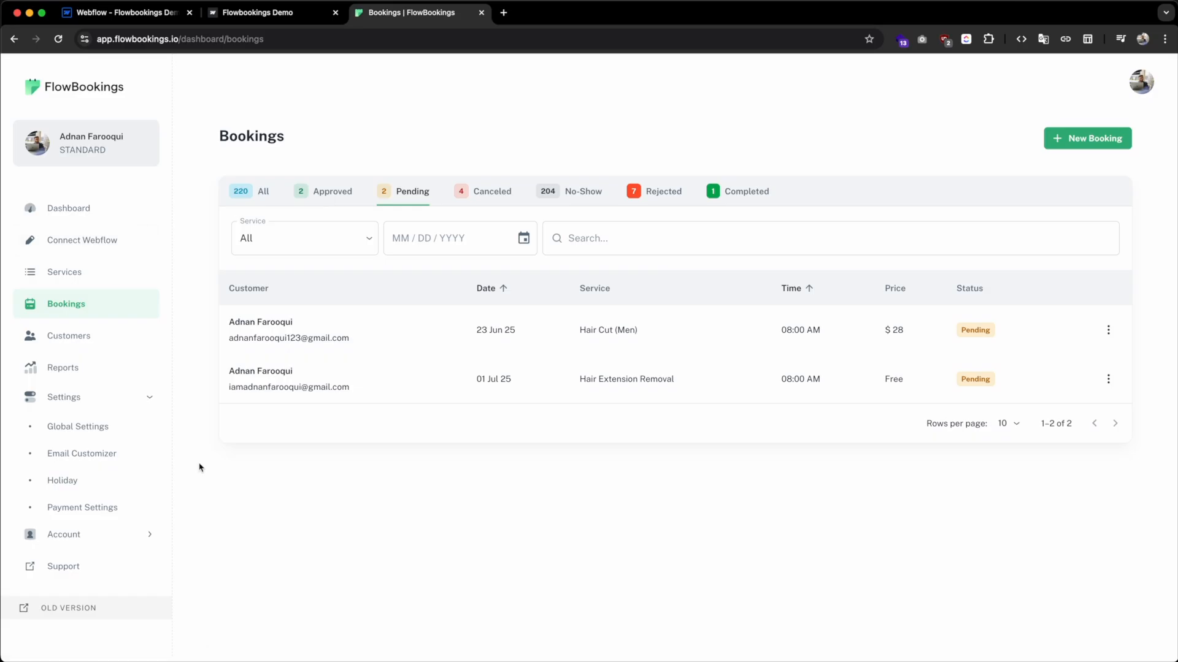
Step: Open the Email Customizer and read through the content of the customer's Booking Approved email
{"action": "left_click", "coordinate": [118, 454]}
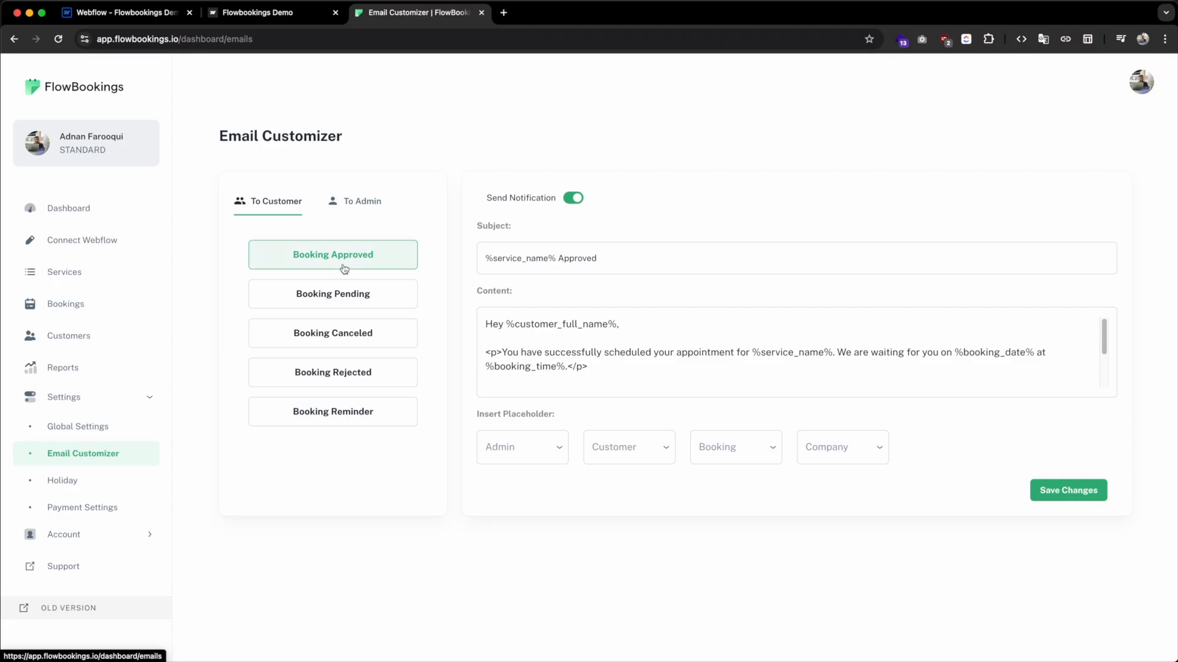
{"action": "left_click", "coordinate": [595, 319]}
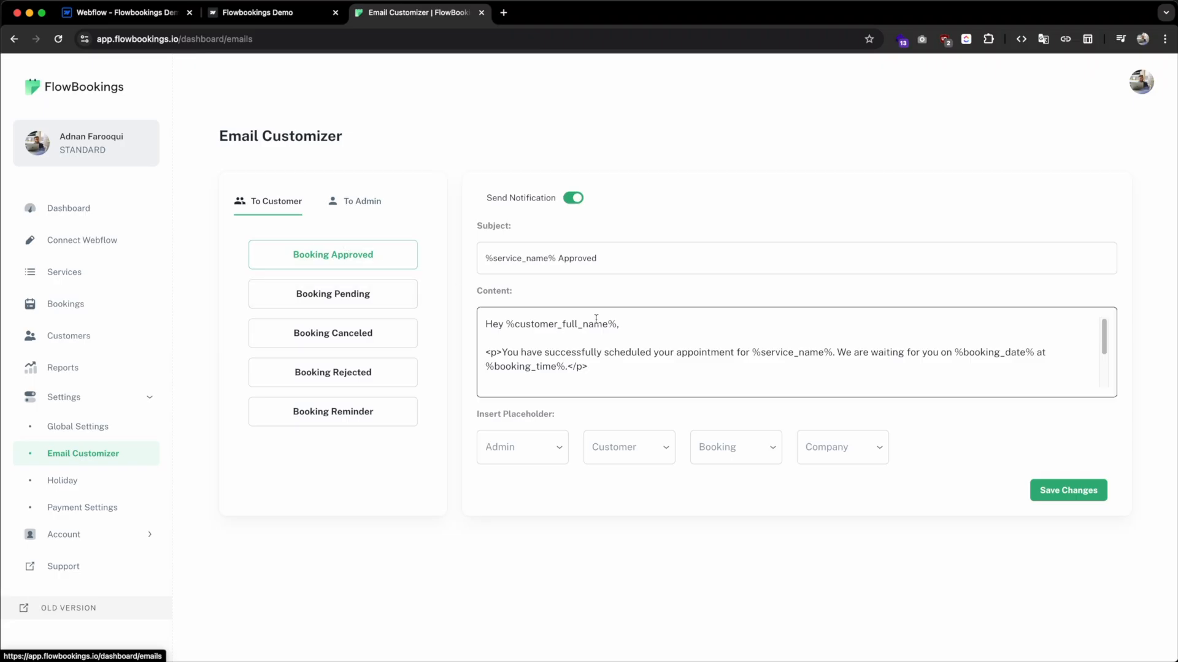
{"action": "scroll", "coordinate": [622, 349], "scroll_direction": "down", "scroll_amount": 5}
{"action": "scroll", "coordinate": [728, 345], "scroll_direction": "up", "scroll_amount": 5}
{"action": "scroll", "coordinate": [727, 362], "scroll_direction": "down", "scroll_amount": 5}
{"action": "scroll", "coordinate": [725, 368], "scroll_direction": "down", "scroll_amount": 1}
{"action": "scroll", "coordinate": [706, 371], "scroll_direction": "up", "scroll_amount": 5}
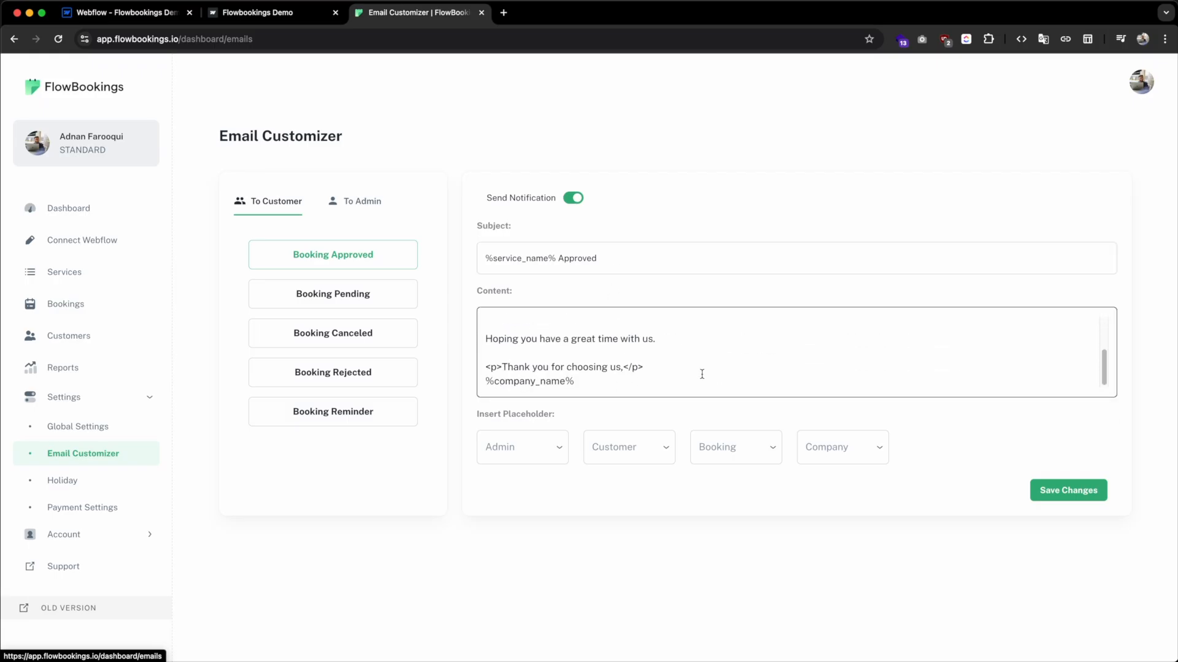
Step: Look through the Admin, Customer, Booking and Company placeholders, and switch Send Notification off and back on for the Booking Approved email
{"action": "left_click", "coordinate": [518, 447]}
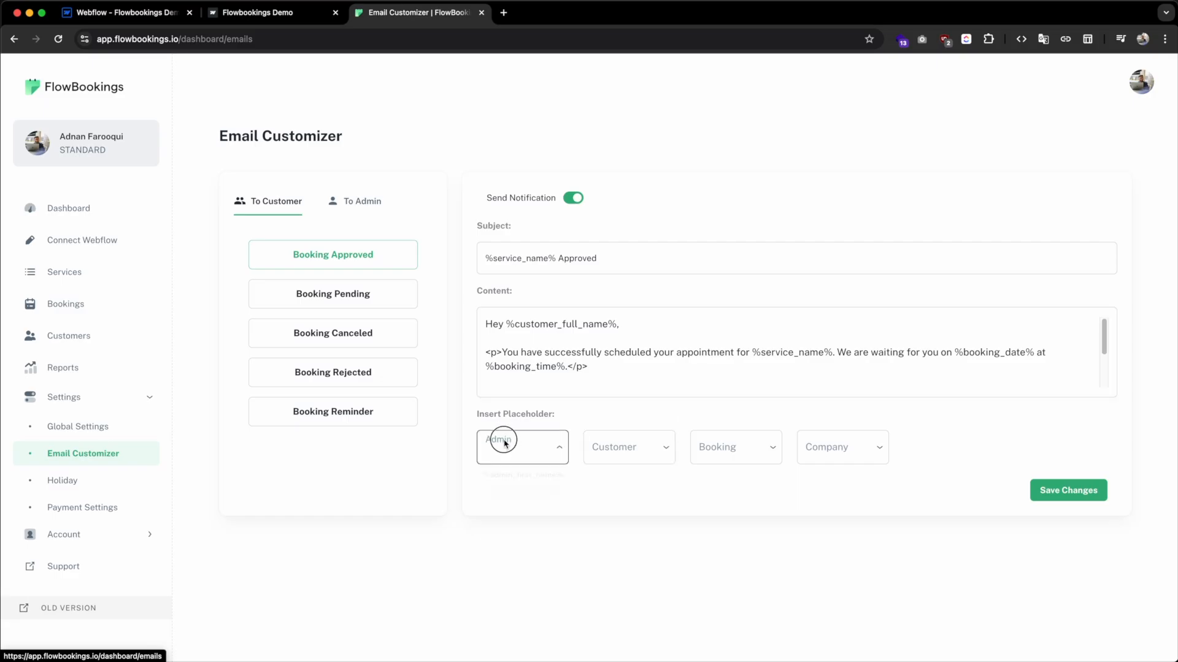
{"action": "left_click", "coordinate": [659, 456]}
{"action": "left_click", "coordinate": [658, 455]}
{"action": "left_click", "coordinate": [768, 453]}
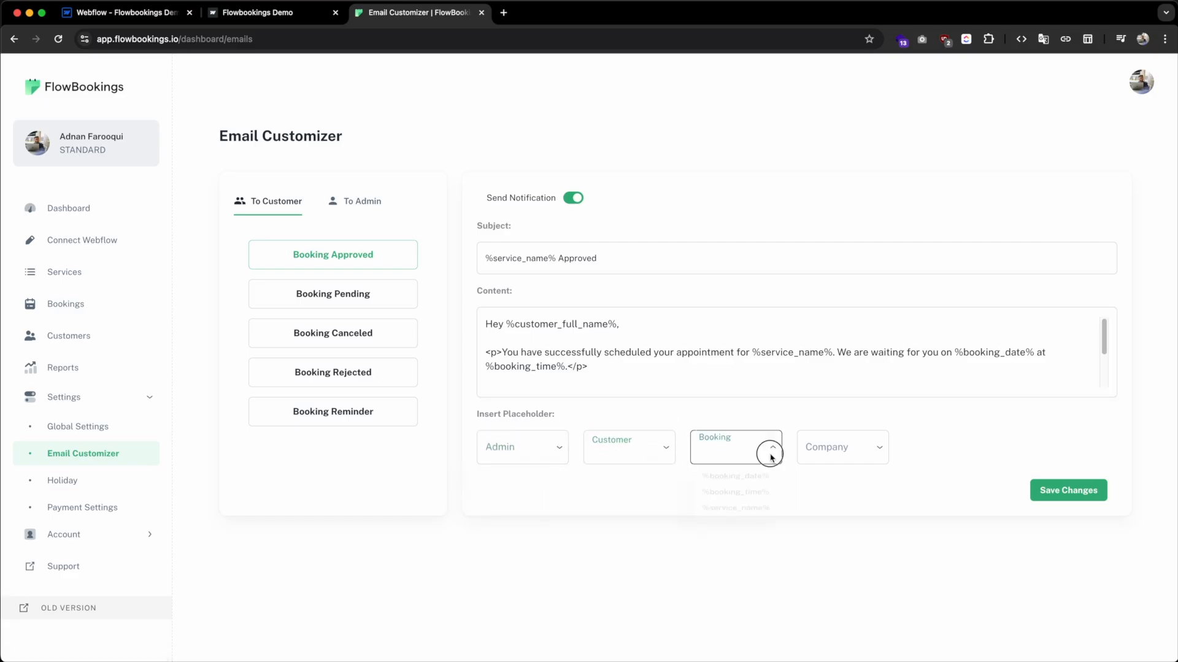
{"action": "left_click", "coordinate": [849, 452]}
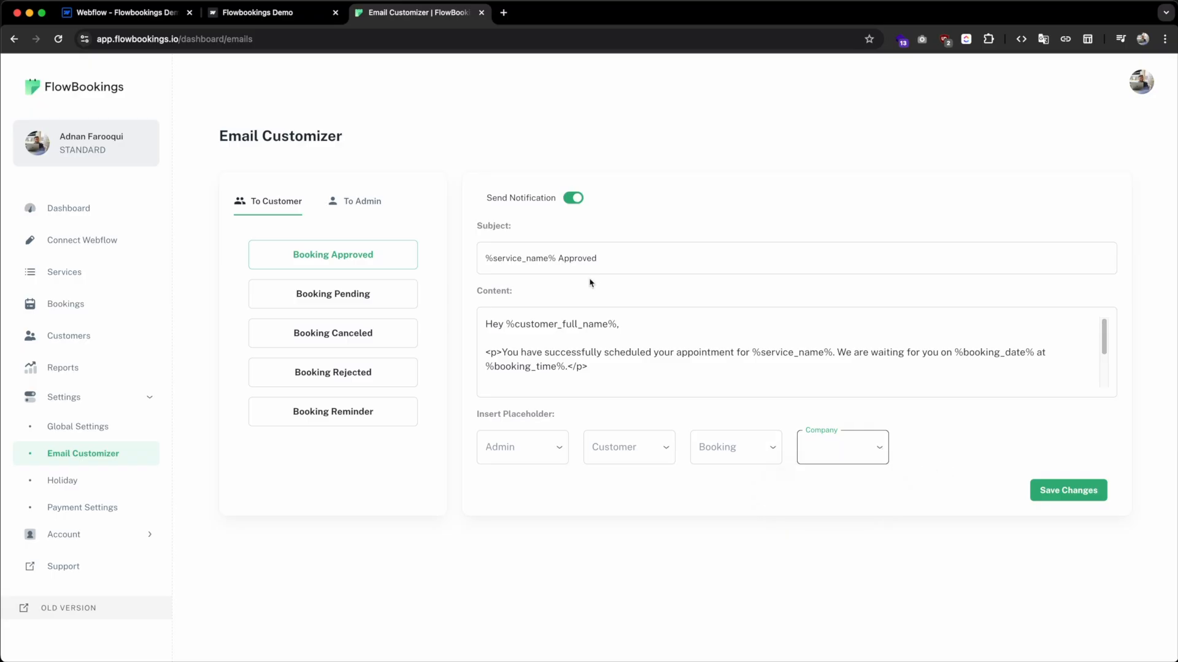
{"action": "left_click", "coordinate": [573, 201]}
{"action": "left_click", "coordinate": [573, 202]}
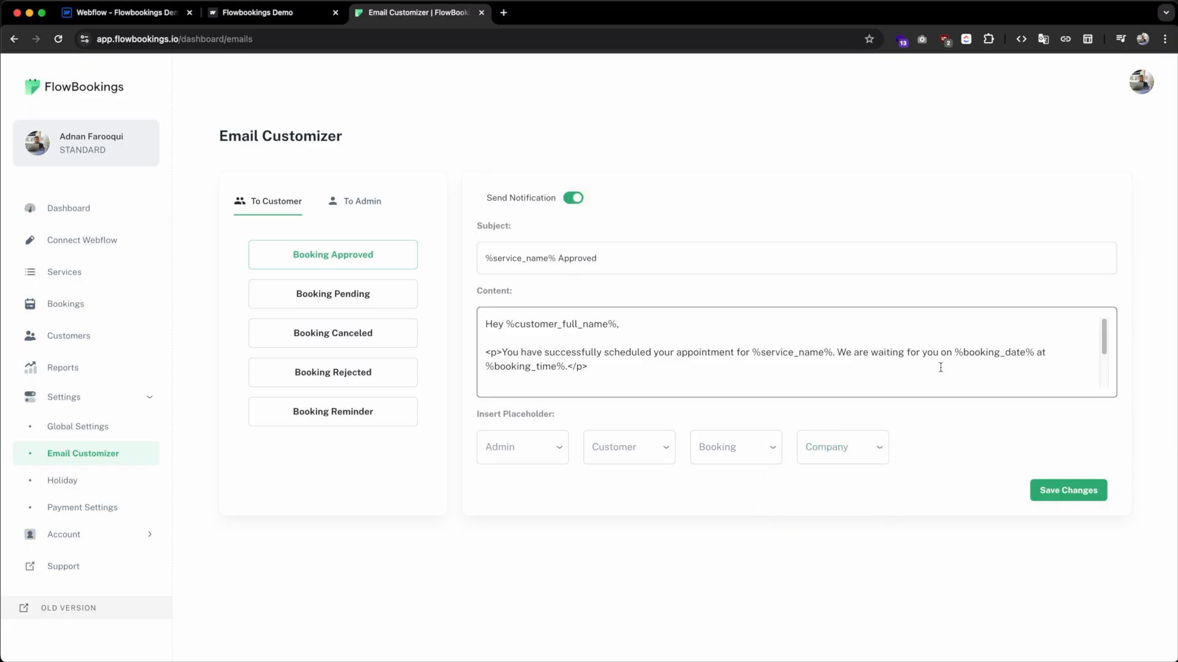
Step: Review the customer's Booking Canceled, Booking Pending and Booking Rejected email templates
{"action": "left_click", "coordinate": [310, 325]}
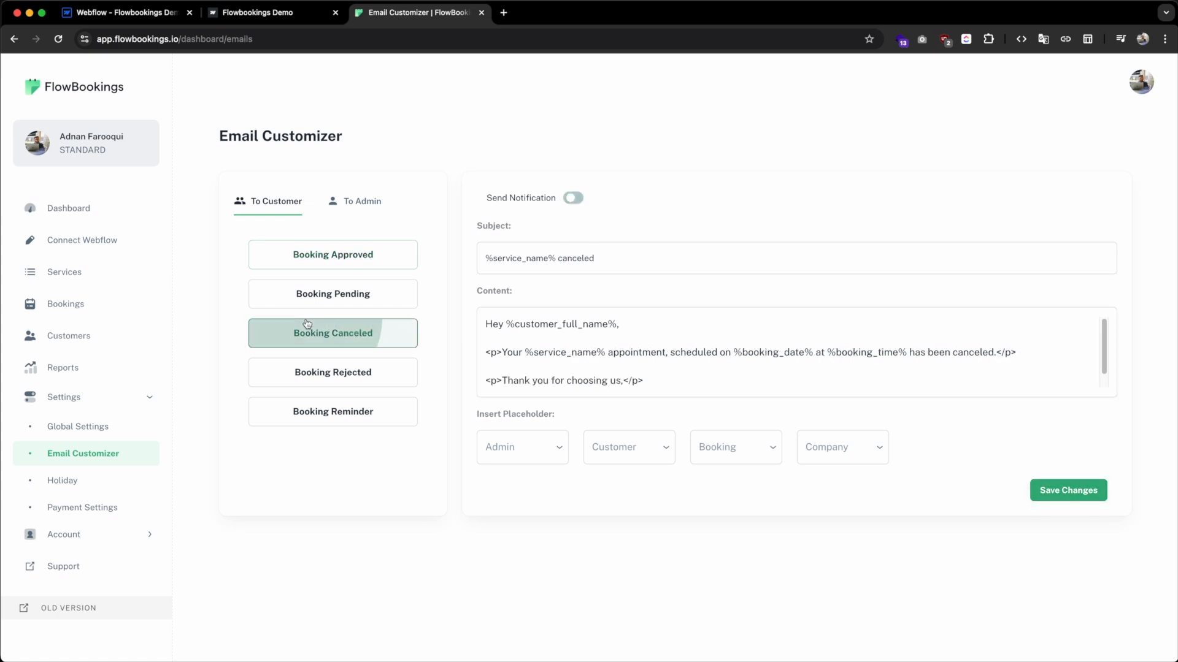
{"action": "left_click", "coordinate": [350, 299]}
{"action": "left_click", "coordinate": [356, 372]}
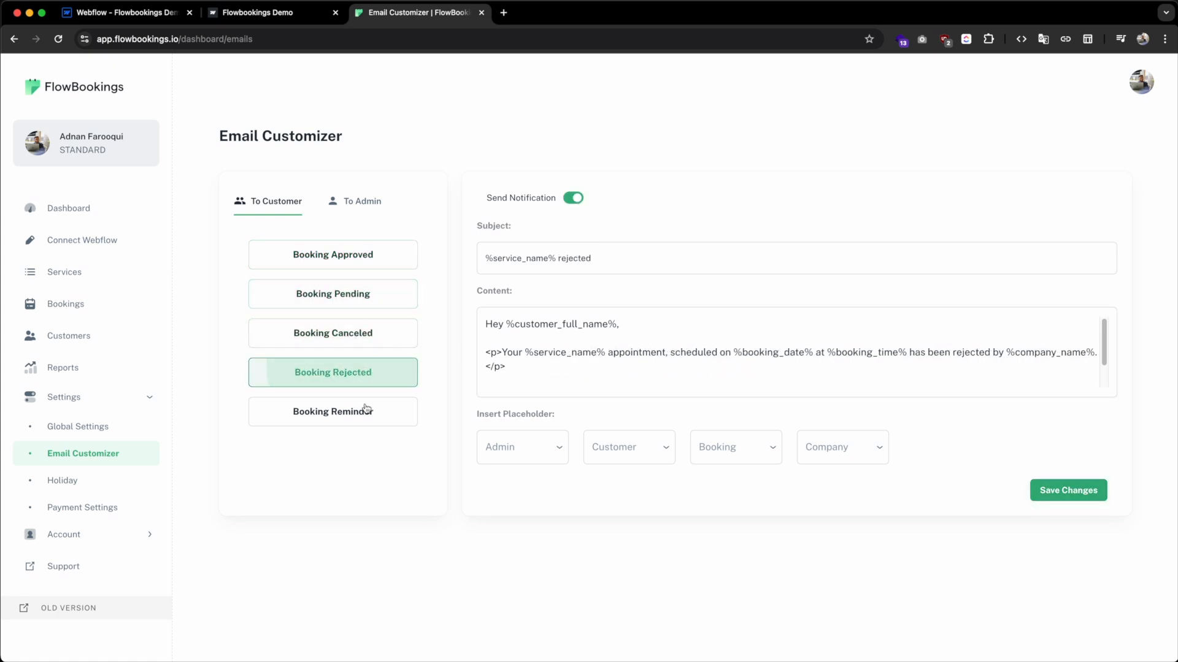
Step: Review the customer's Booking Reminder email template and the admin's New Booking and Booking Reminder templates
{"action": "left_click", "coordinate": [366, 412]}
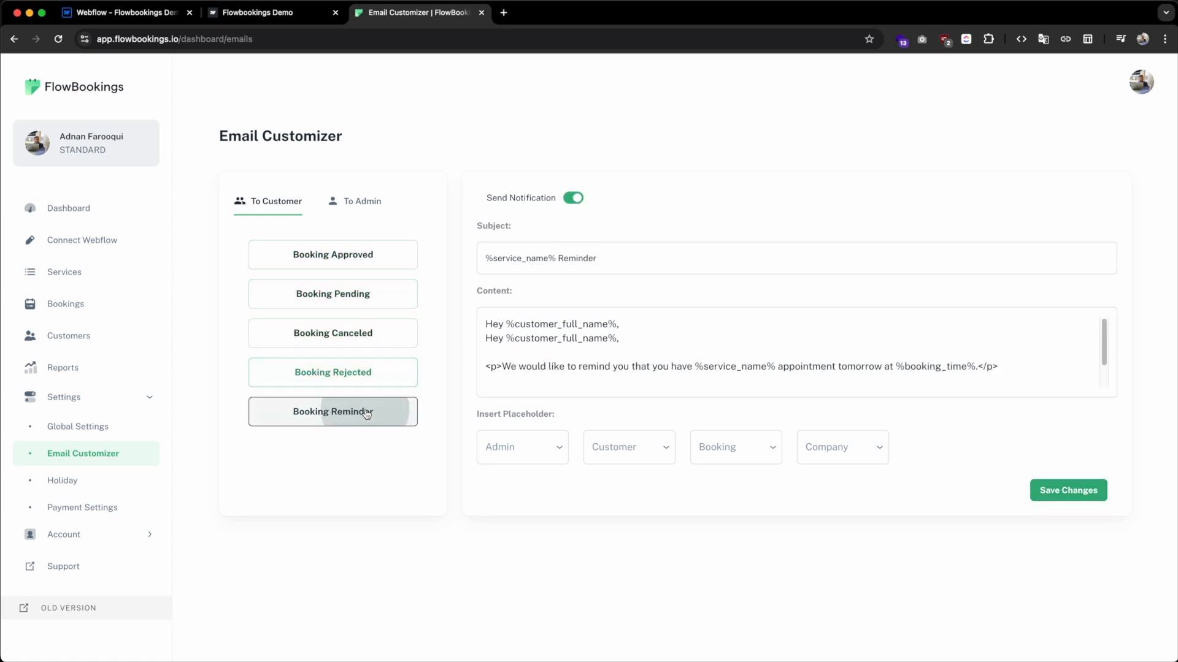
{"action": "left_click", "coordinate": [362, 211]}
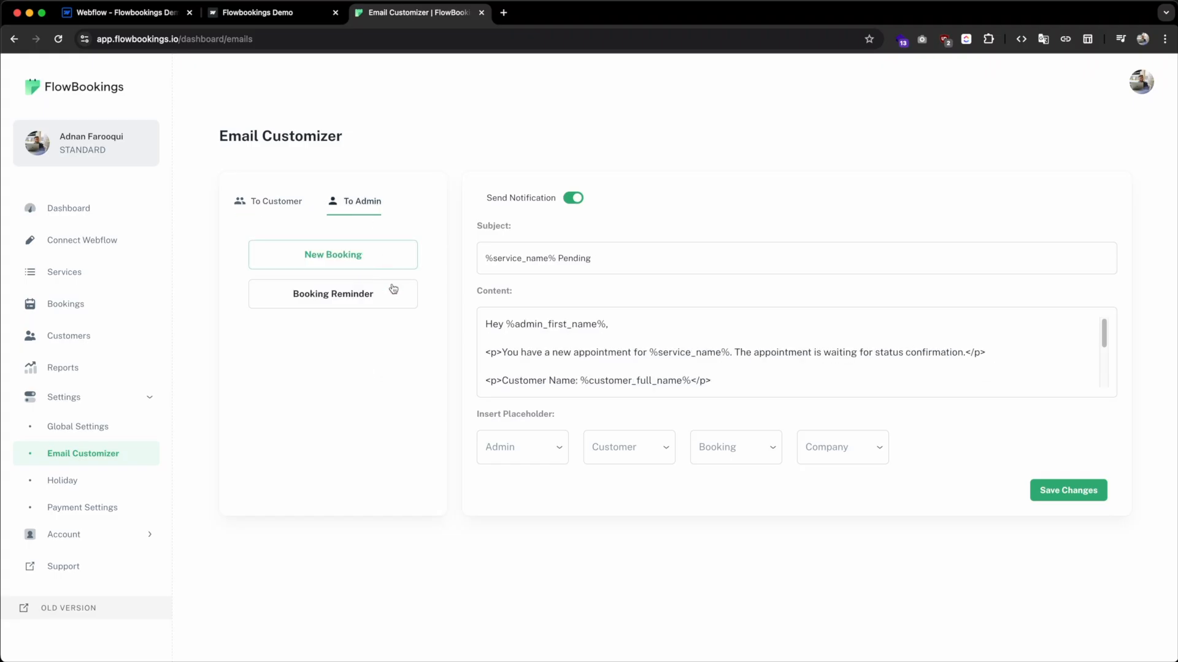
{"action": "left_click", "coordinate": [501, 382]}
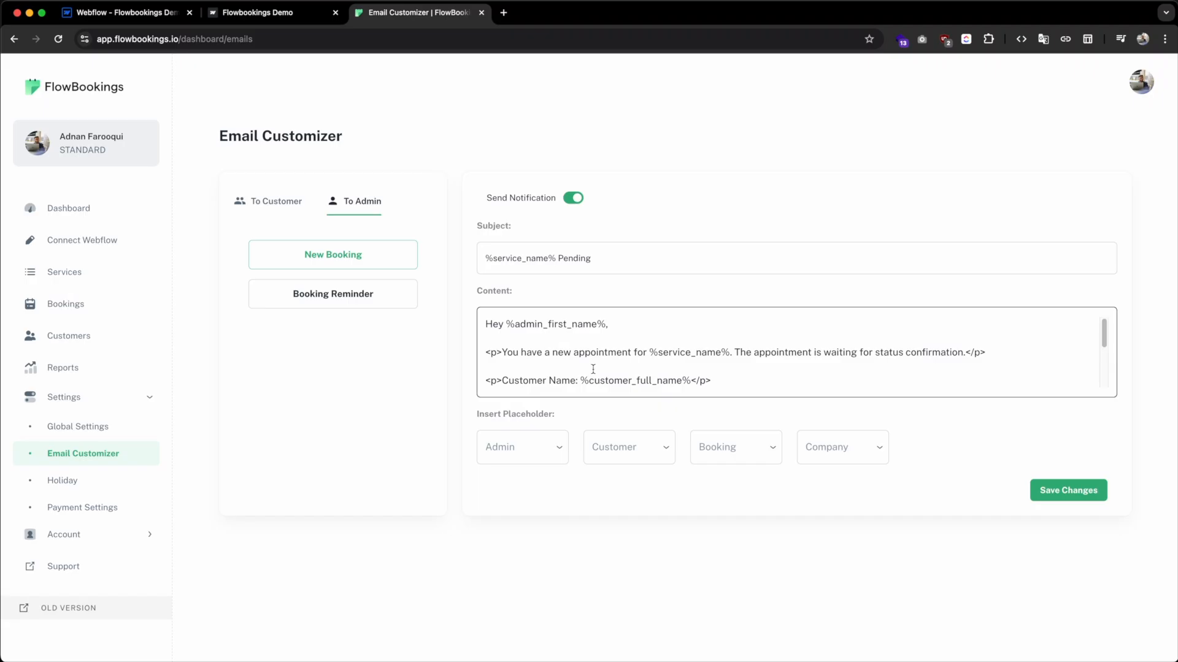
{"action": "left_click", "coordinate": [333, 297]}
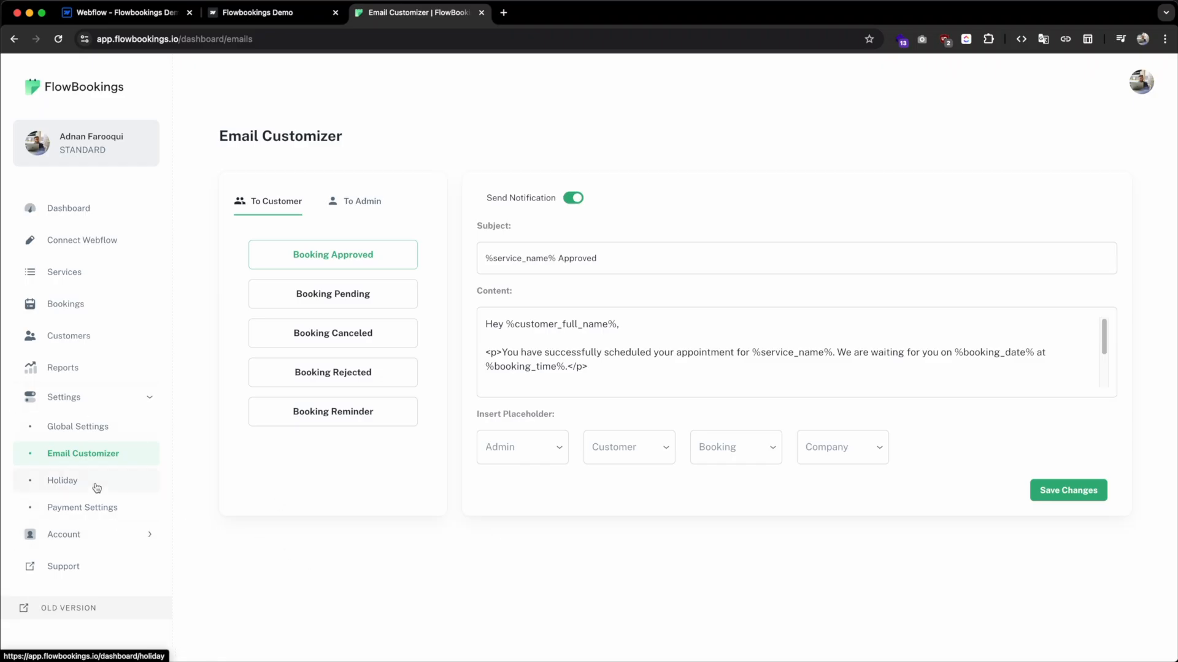
Step: Turn on payments for bookings in Payment Settings, keep USD as the currency, choose Stripe as the payment method, and save the changes
{"action": "left_click", "coordinate": [98, 508]}
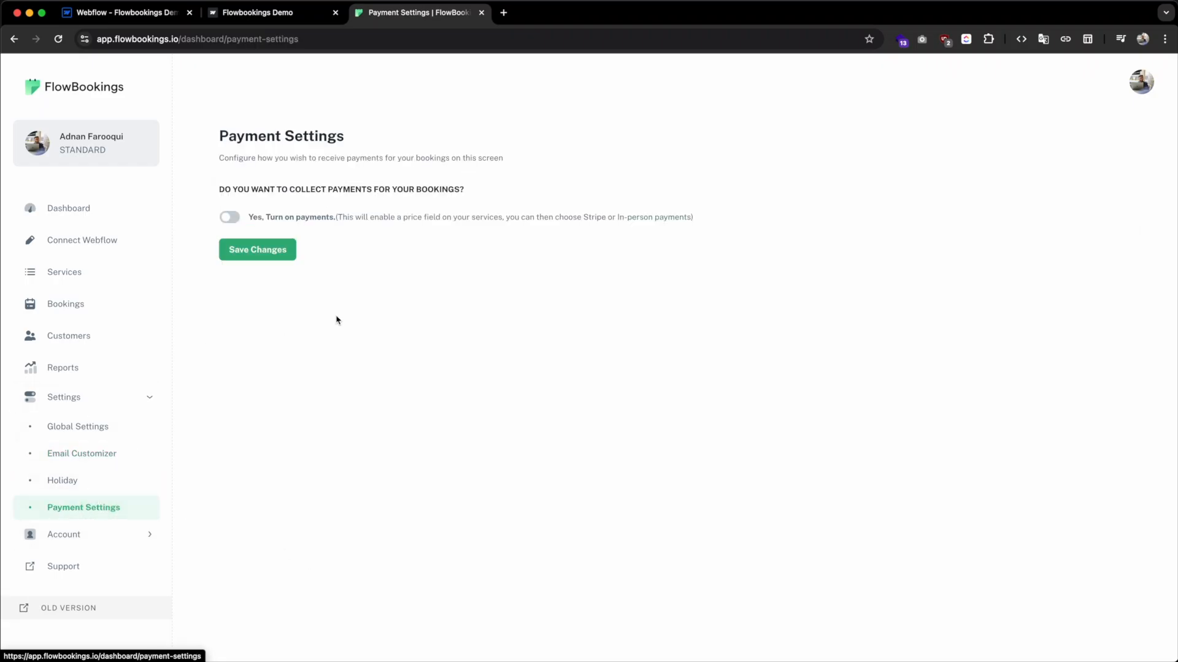
{"action": "left_click", "coordinate": [232, 216]}
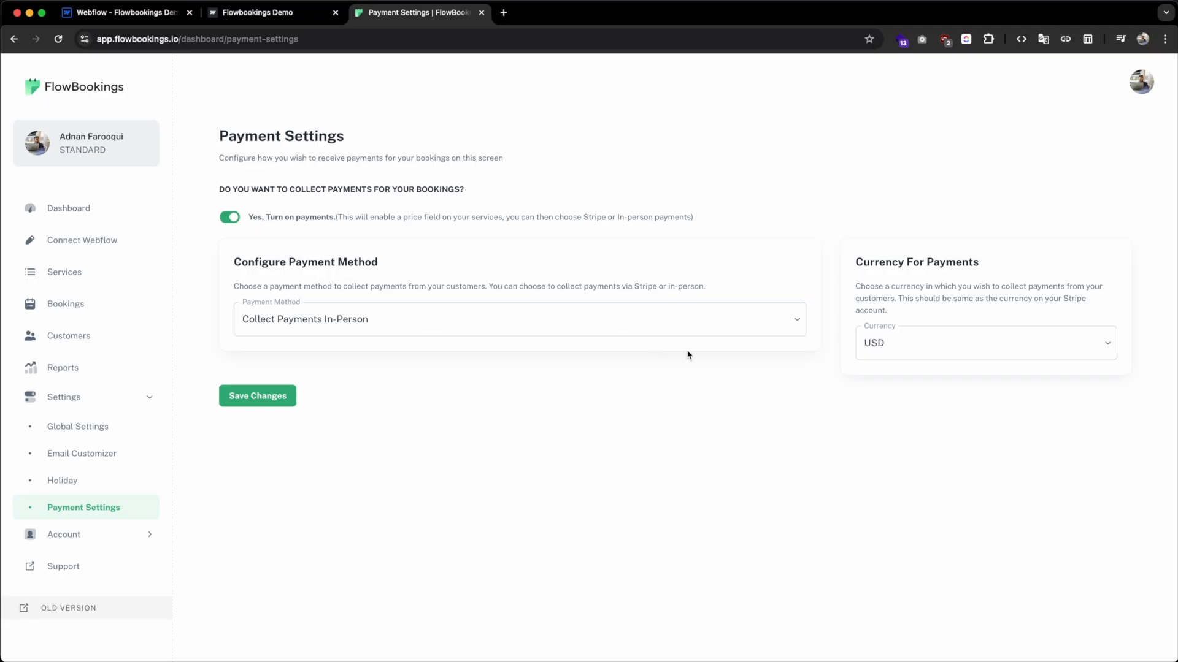
{"action": "left_click", "coordinate": [950, 349]}
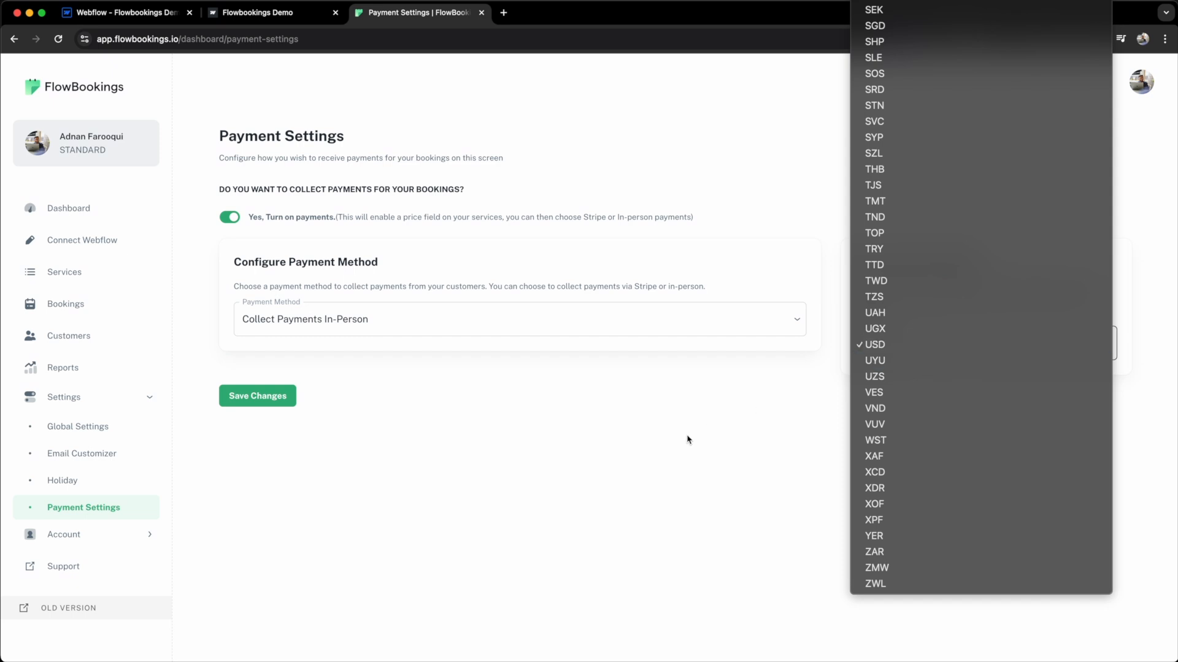
{"action": "left_click", "coordinate": [689, 440]}
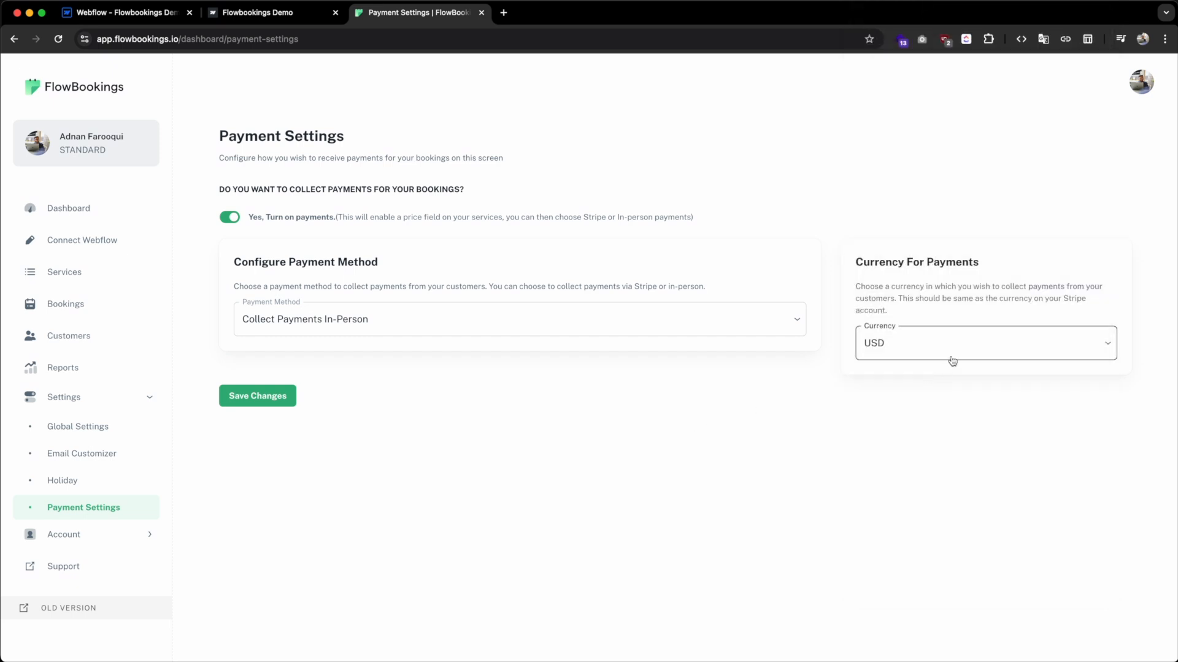
{"action": "left_click", "coordinate": [740, 330]}
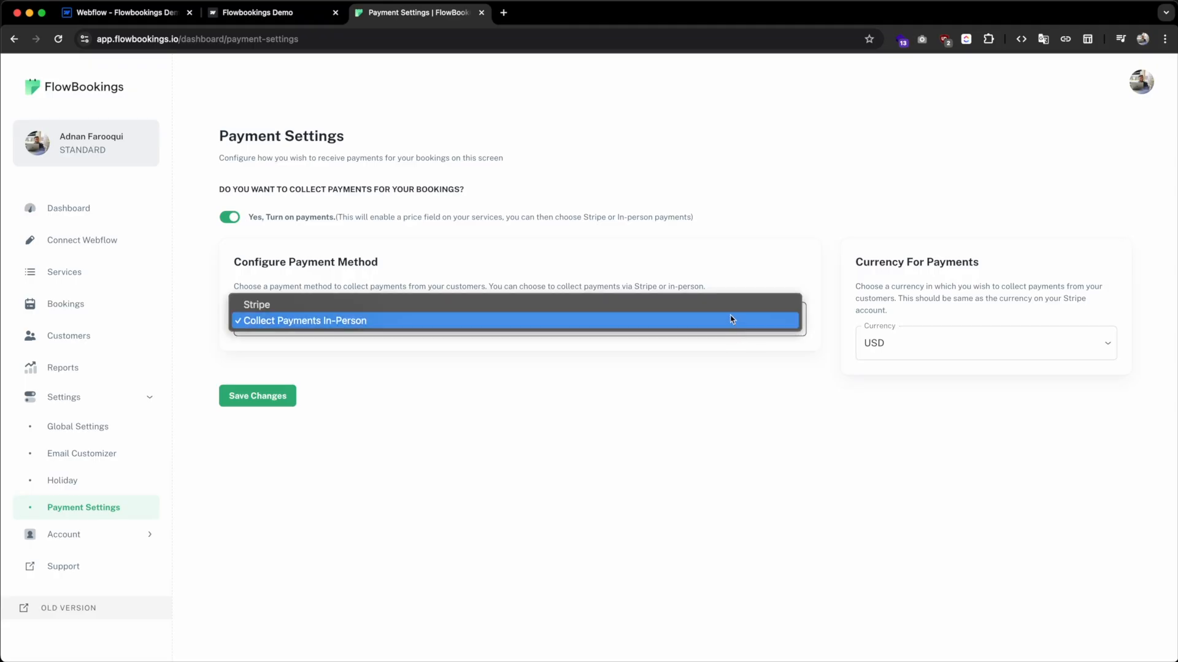
{"action": "left_click", "coordinate": [734, 310]}
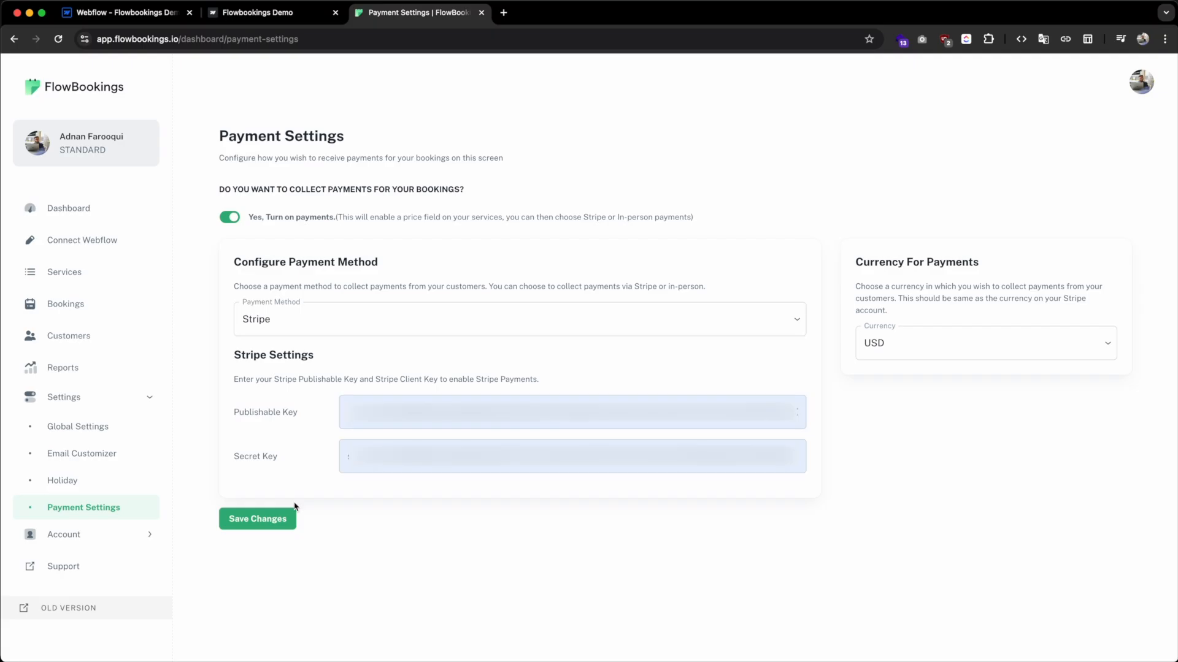
{"action": "left_click", "coordinate": [276, 520]}
Step: Open the Services list and inspect the price field in the Brazilian Waxing service's details
{"action": "left_click", "coordinate": [91, 269]}
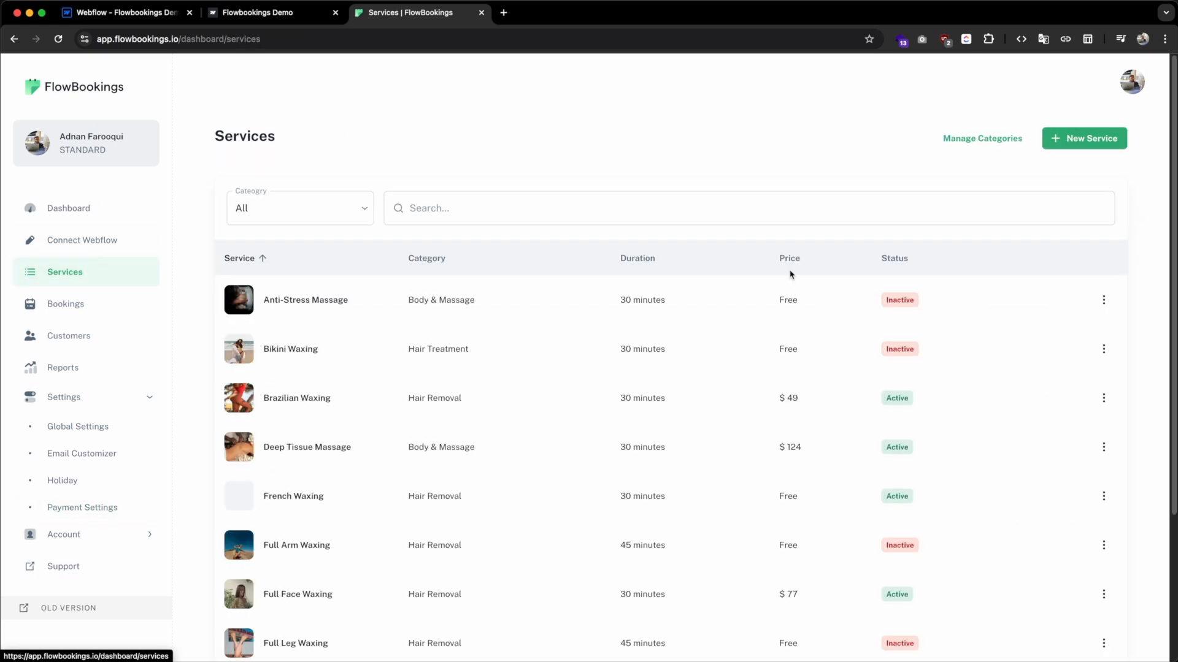
{"action": "scroll", "coordinate": [1018, 450], "scroll_direction": "down", "scroll_amount": 1}
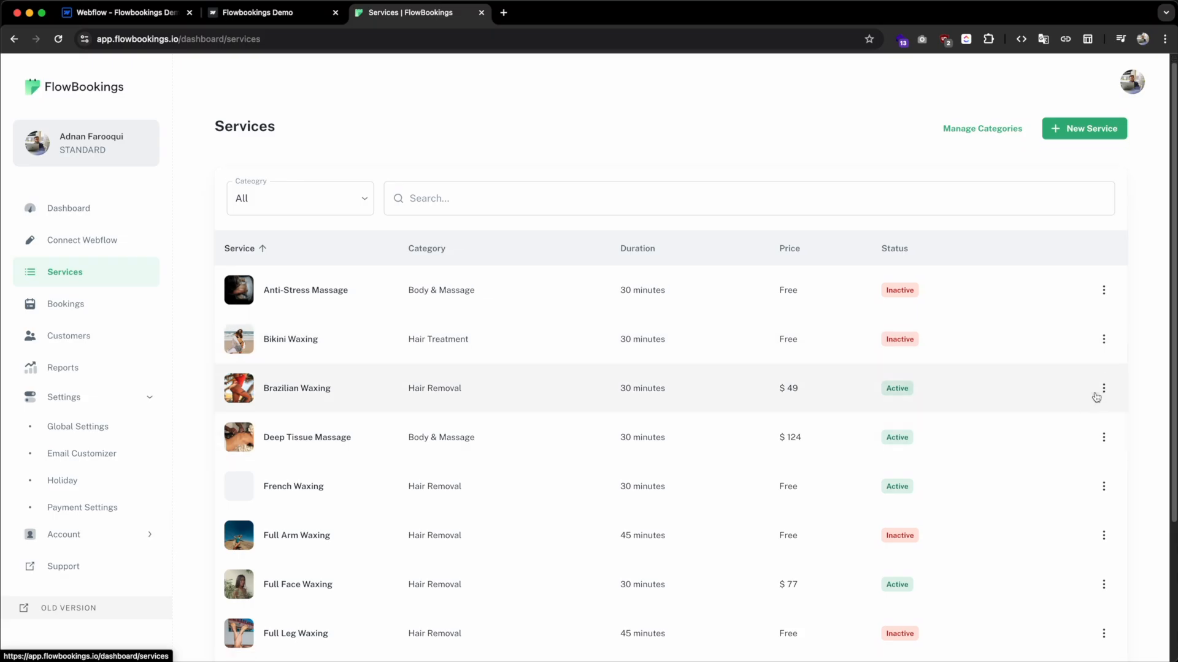
{"action": "left_click", "coordinate": [1102, 389]}
{"action": "left_click", "coordinate": [1046, 388]}
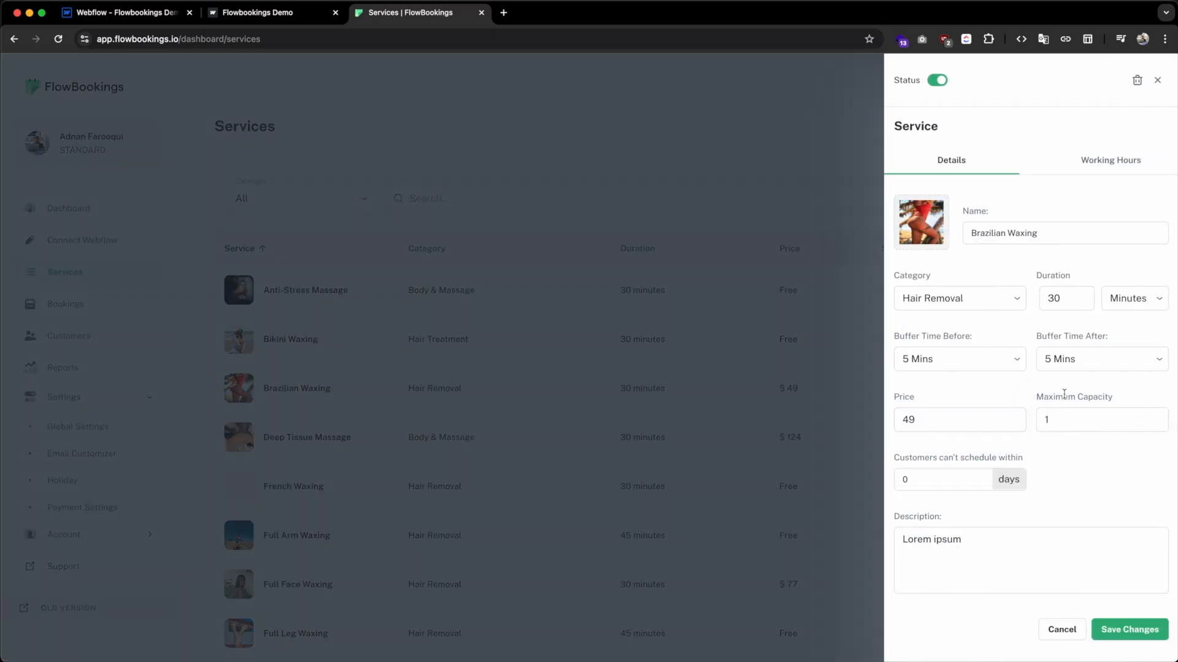
{"action": "left_click", "coordinate": [938, 427]}
{"action": "left_click", "coordinate": [809, 463]}
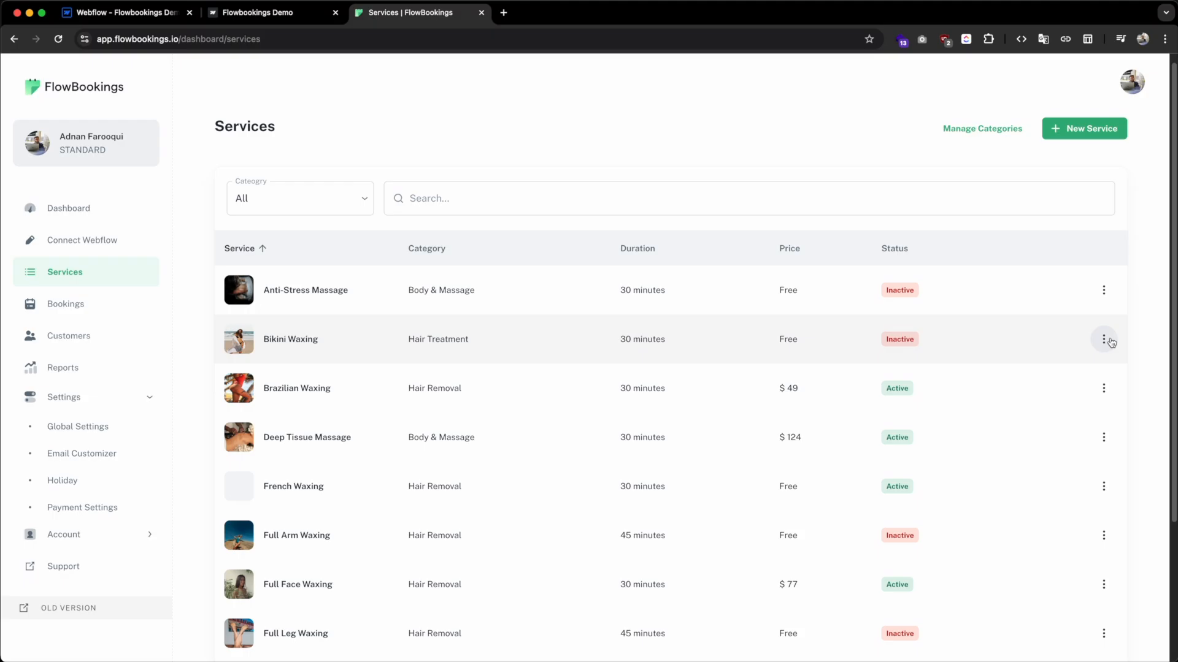
{"action": "left_click", "coordinate": [1103, 391]}
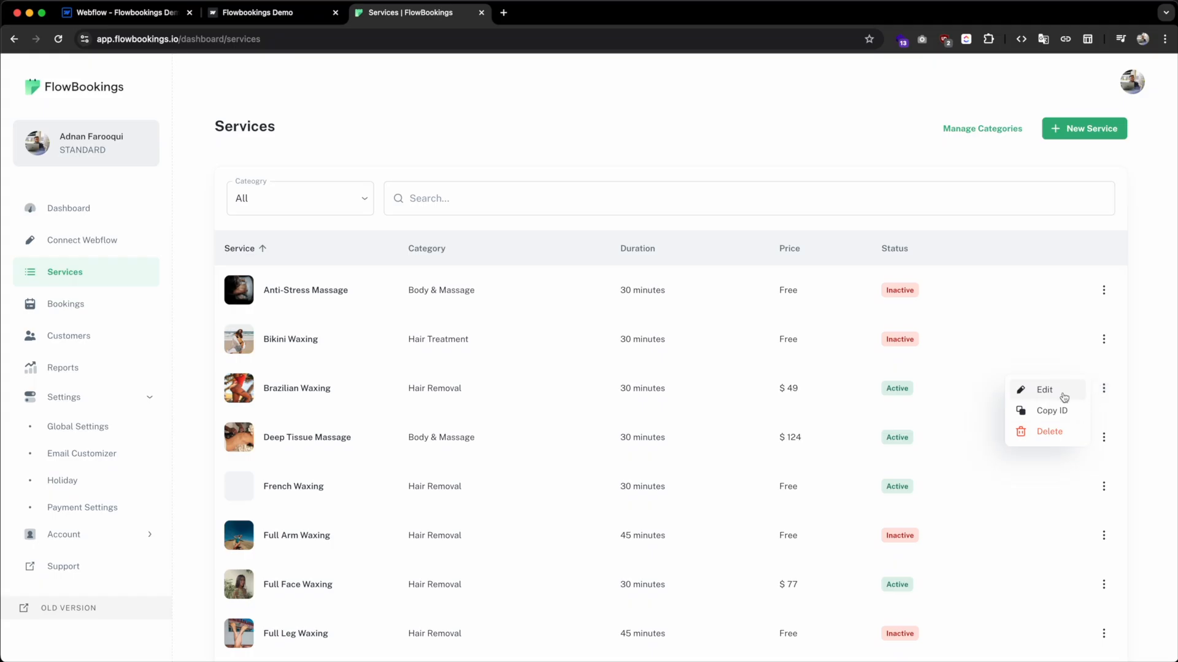
{"action": "left_click", "coordinate": [1037, 387]}
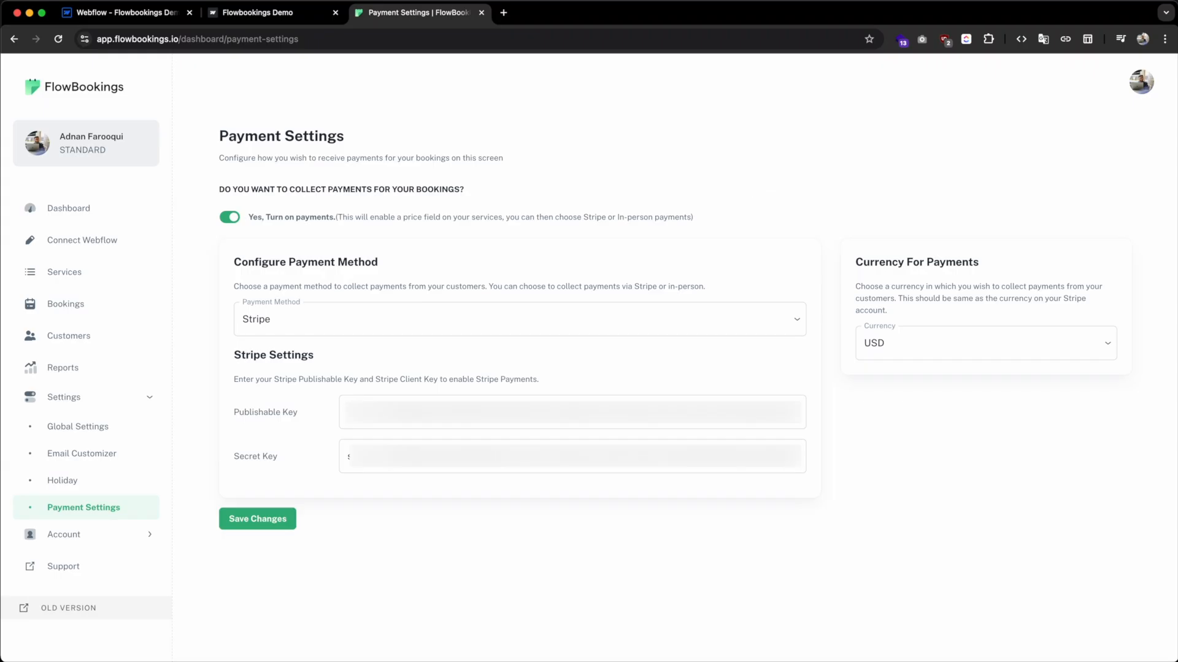
Step: Switch to the Webflow Designer, dismiss the publish options, and return to the FlowBookings payment settings
{"action": "left_click", "coordinate": [141, 12]}
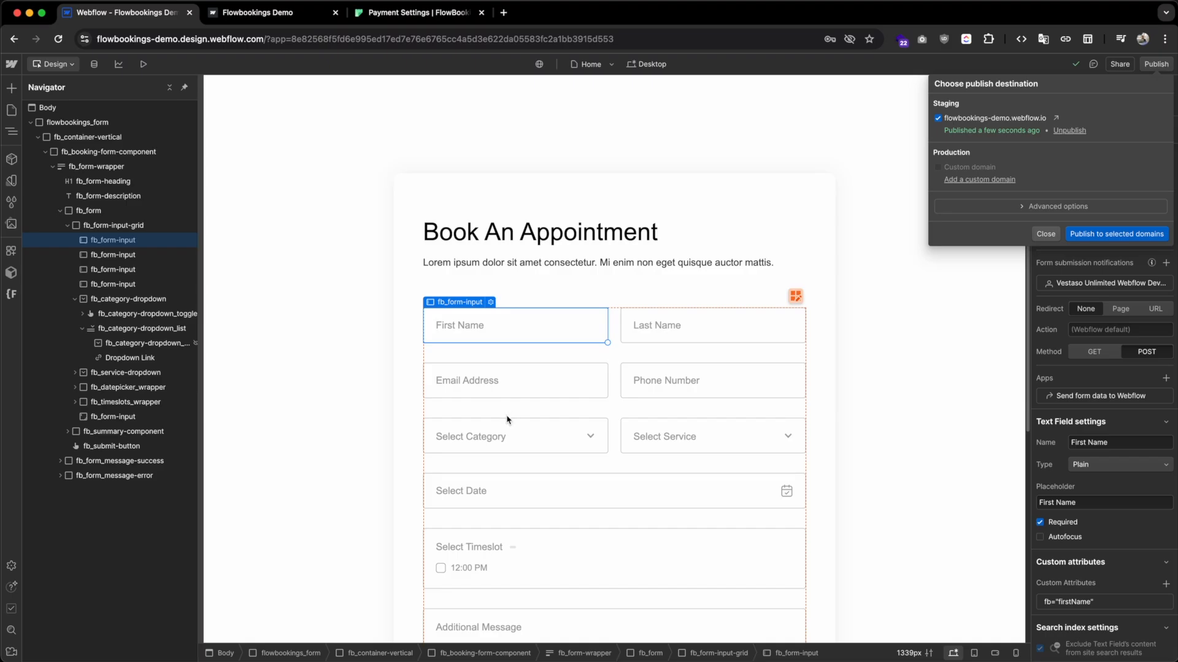
{"action": "left_click", "coordinate": [14, 253]}
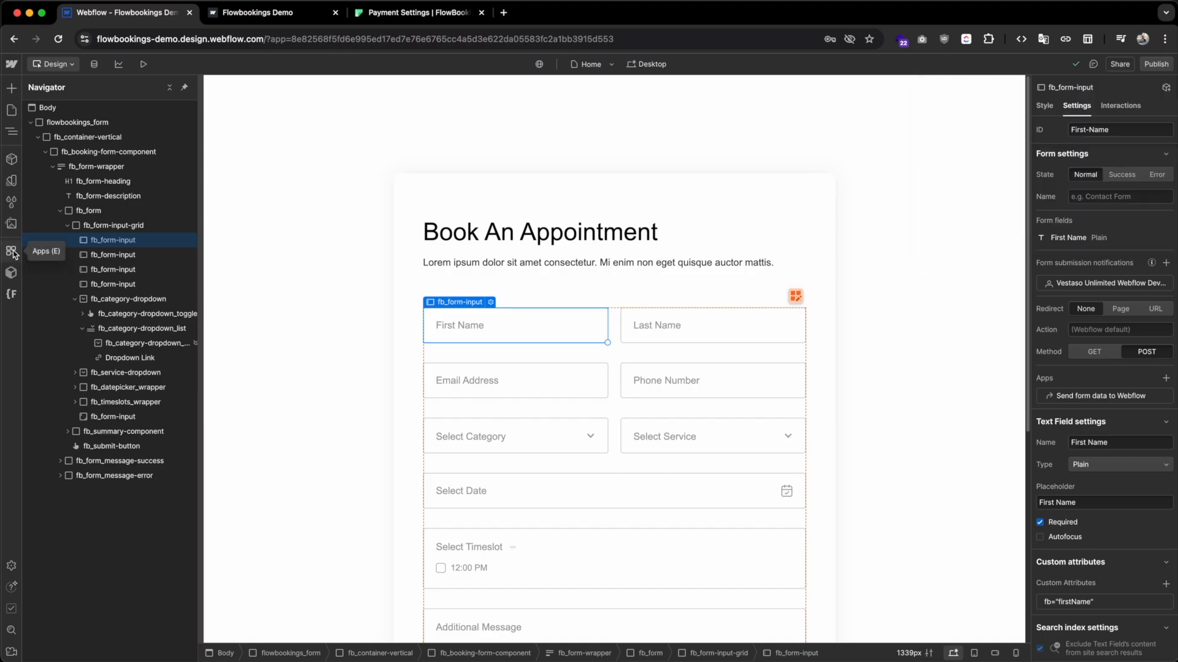
{"action": "left_click", "coordinate": [394, 13]}
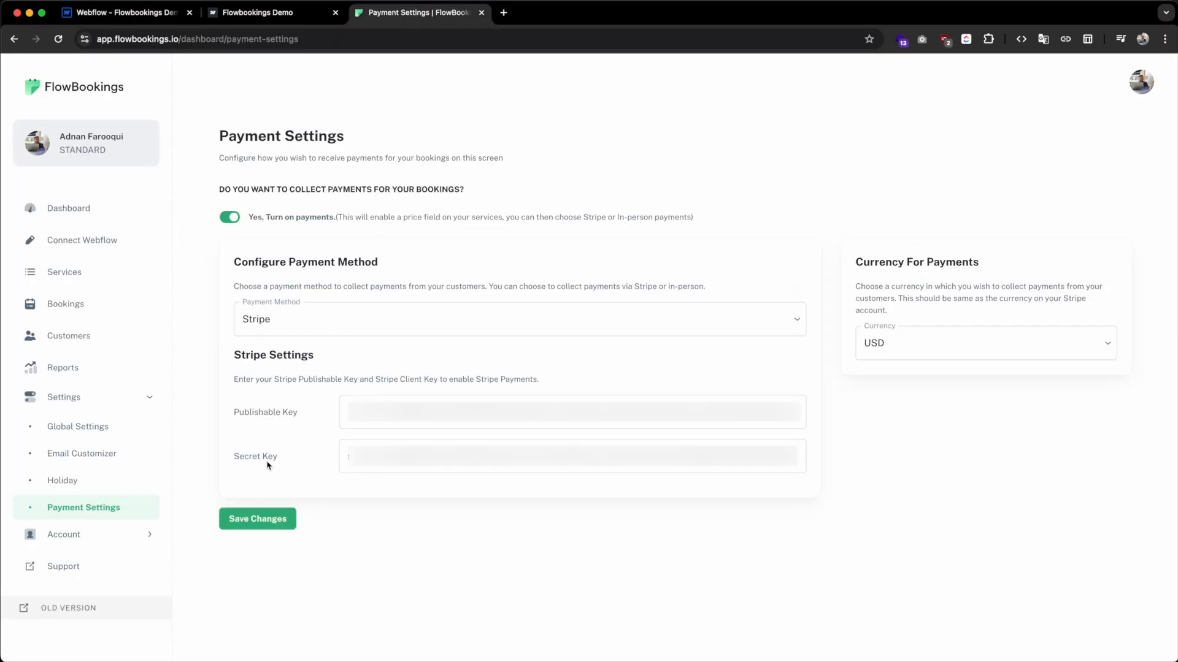
Step: Set Saturday's working hours to Off in Global Settings and save the changes
{"action": "left_click", "coordinate": [128, 485]}
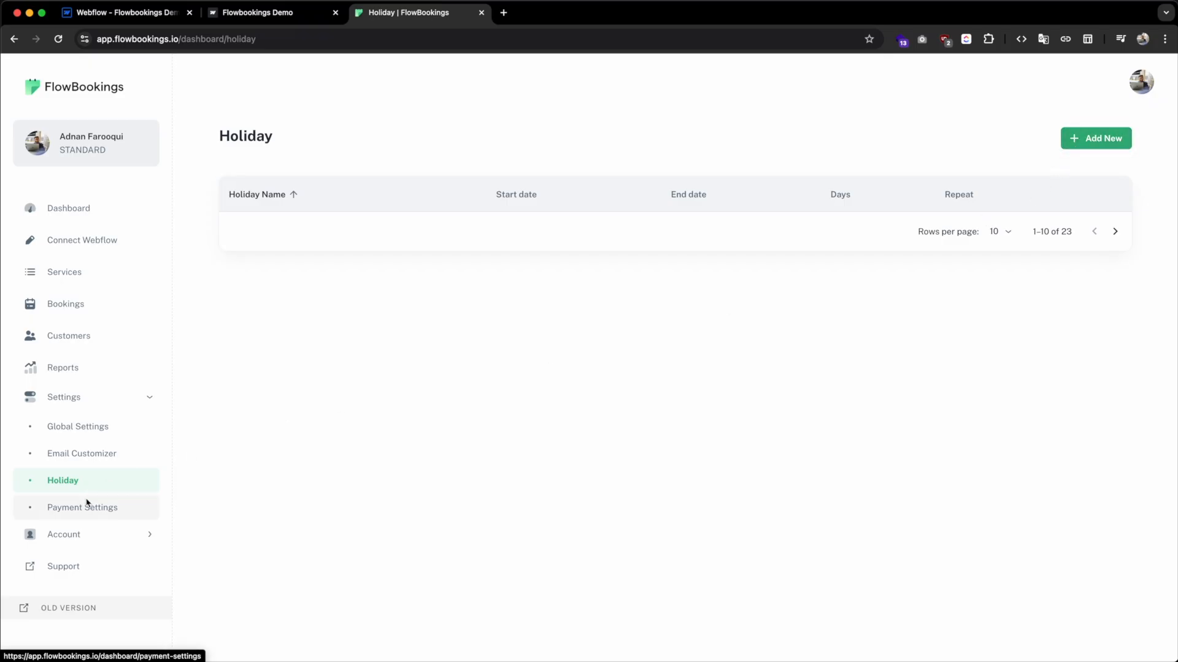
{"action": "left_click", "coordinate": [102, 429]}
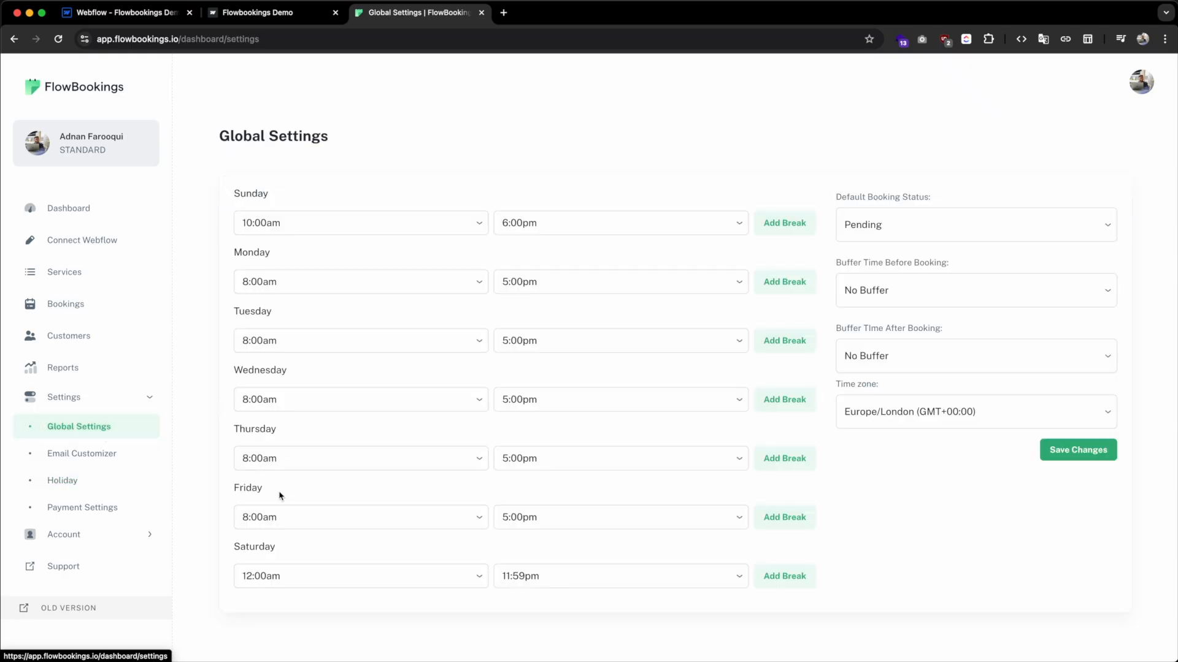
{"action": "left_click", "coordinate": [388, 577]}
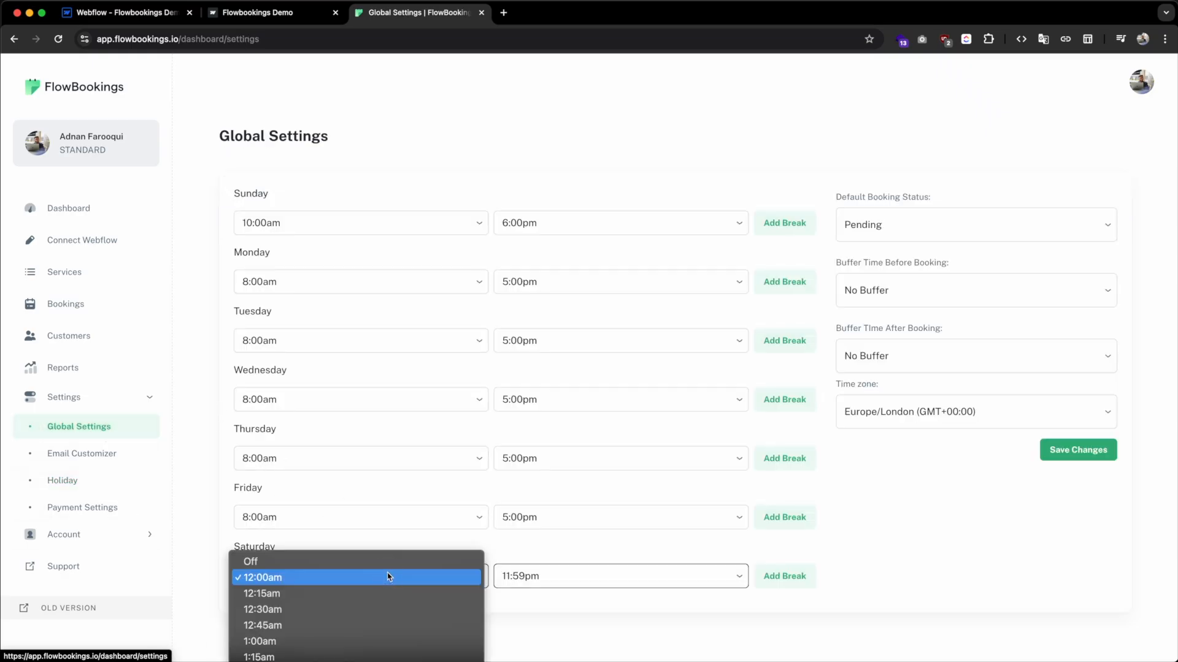
{"action": "left_click", "coordinate": [377, 565]}
{"action": "left_click", "coordinate": [549, 579]}
{"action": "scroll", "coordinate": [552, 123], "scroll_direction": "up", "scroll_amount": 15}
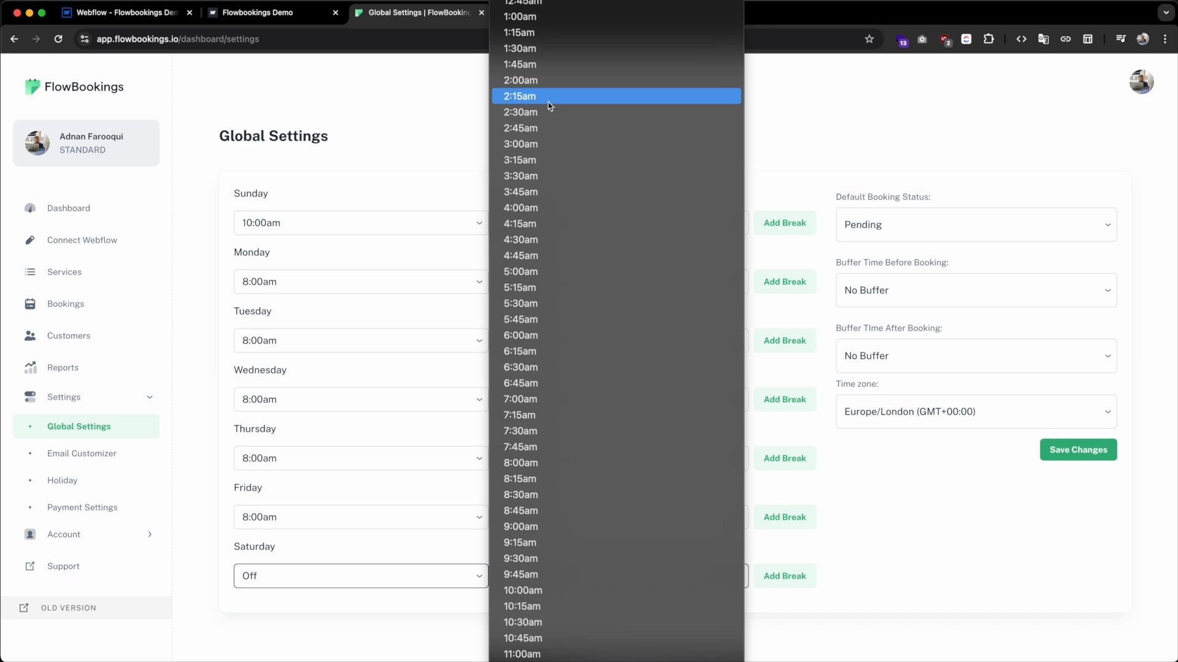
{"action": "left_click", "coordinate": [558, 49]}
{"action": "left_click", "coordinate": [1064, 455]}
Step: Add a holiday named Vacation from 24-06-2025 to 27-06-2025 without yearly repetition, and save it
{"action": "left_click", "coordinate": [67, 480]}
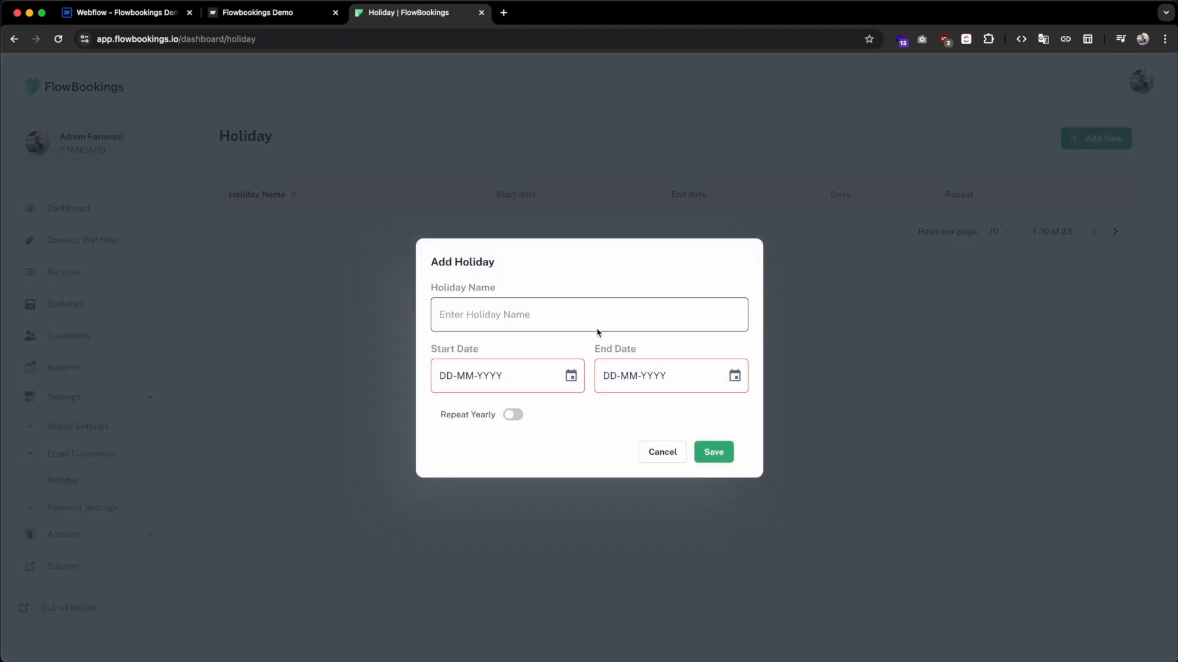
{"action": "type", "text": "Vacation"}
{"action": "left_click", "coordinate": [570, 376]}
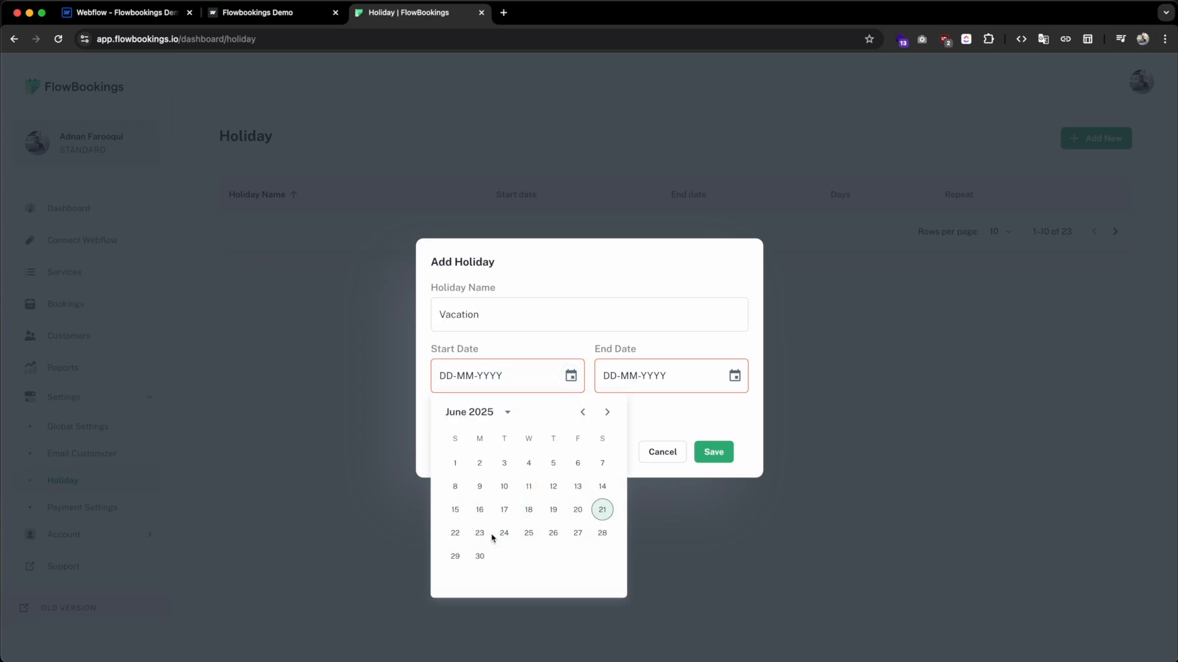
{"action": "left_click", "coordinate": [504, 533]}
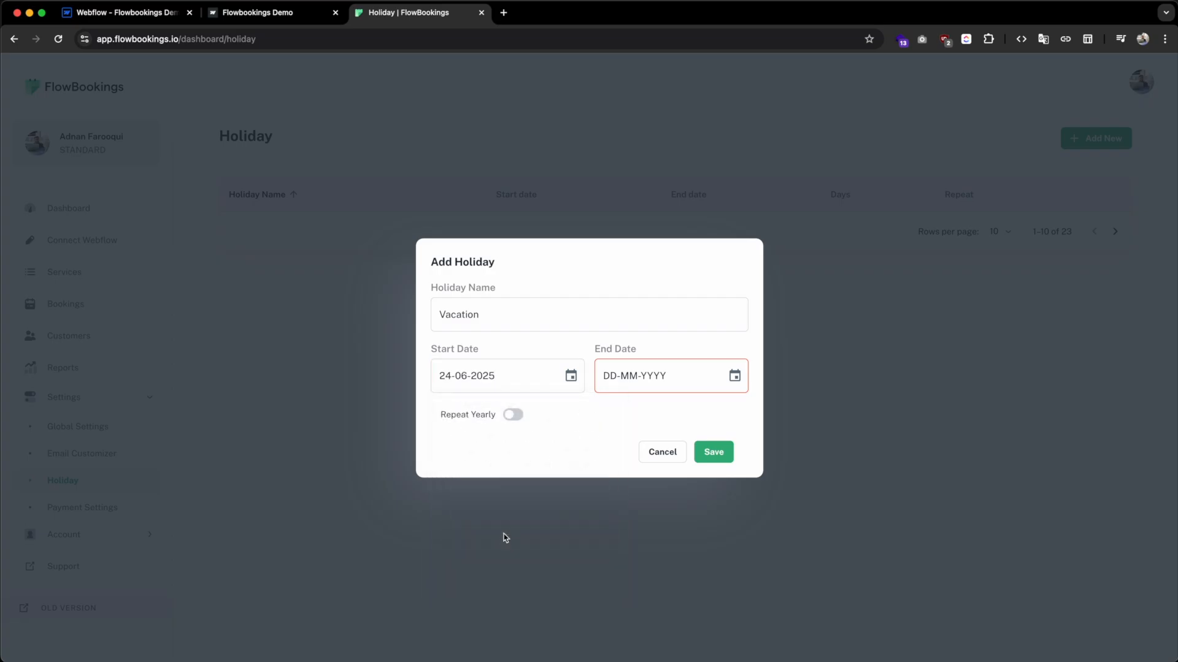
{"action": "left_click", "coordinate": [734, 375]}
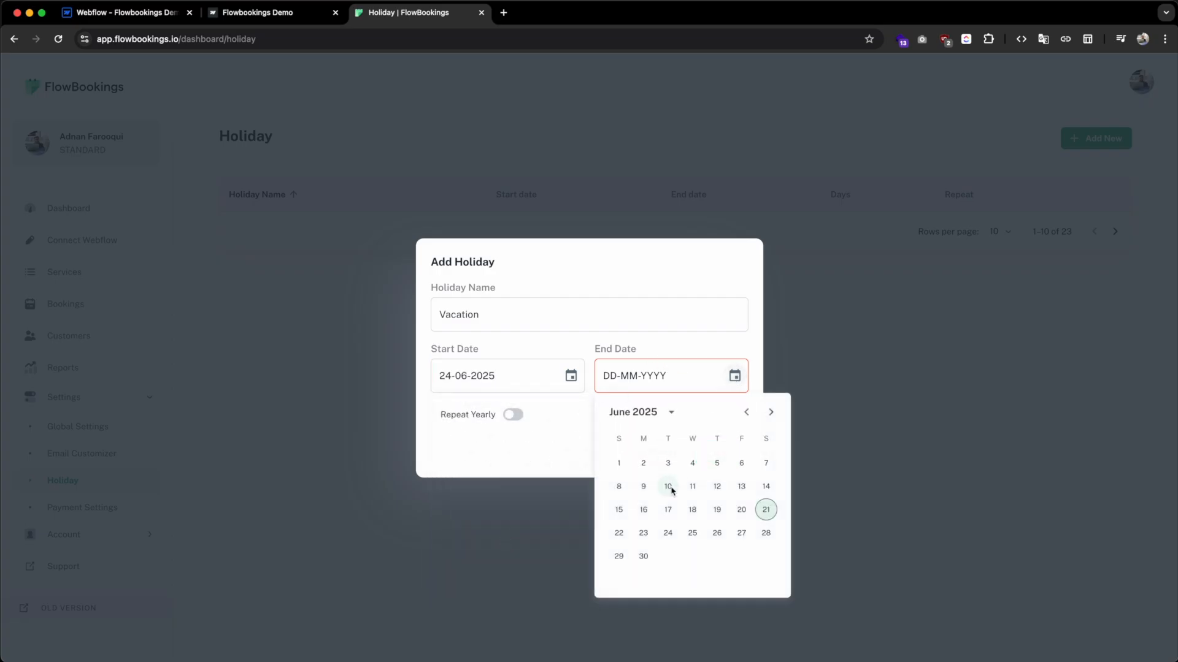
{"action": "left_click", "coordinate": [743, 535]}
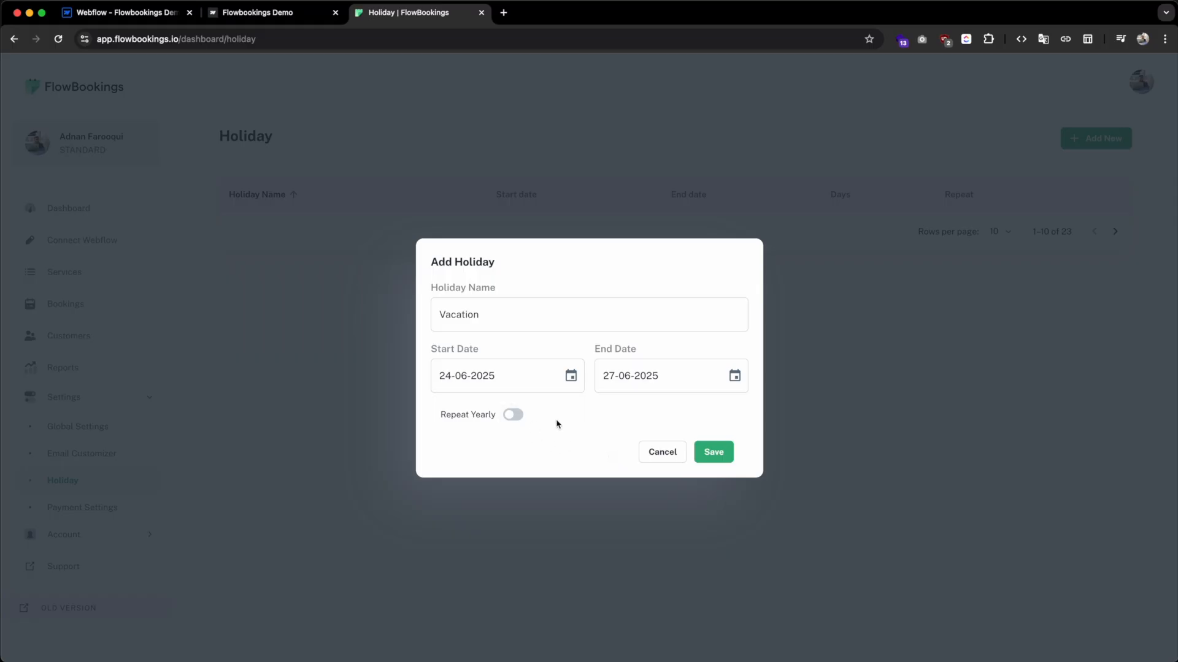
{"action": "left_click", "coordinate": [715, 453]}
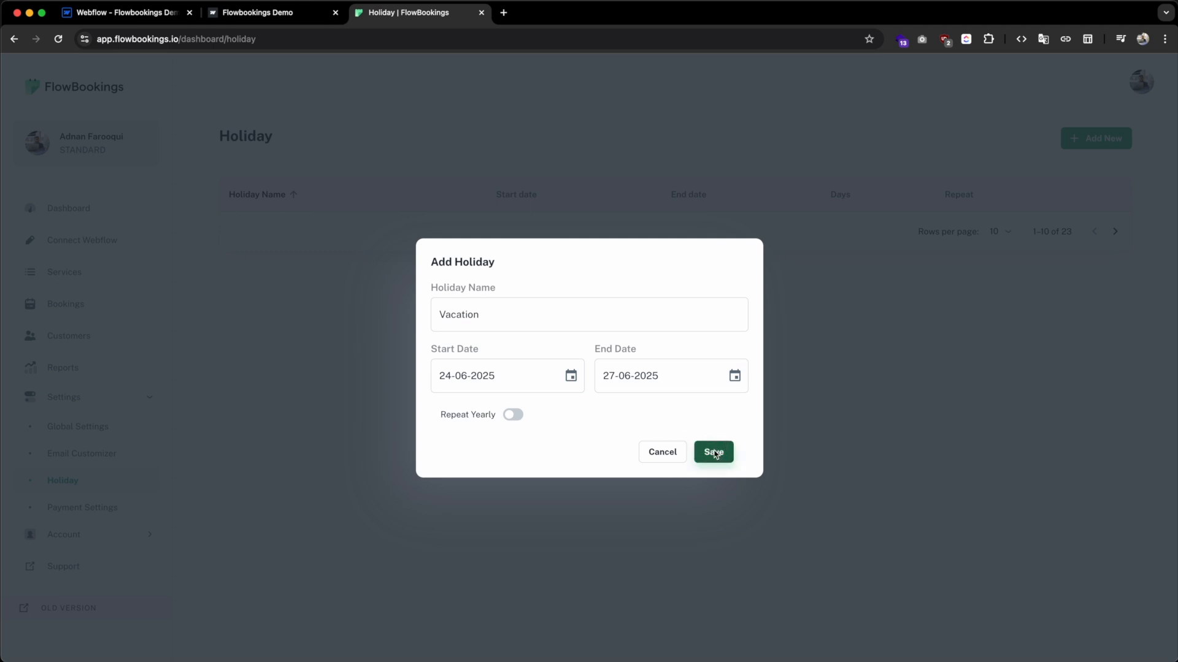